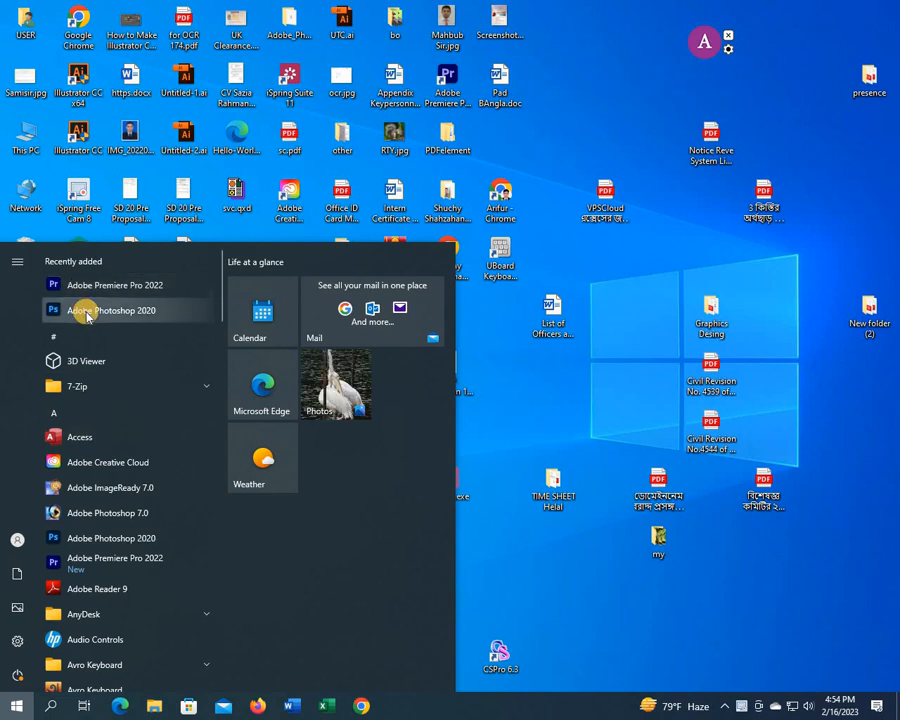
Launch Adobe Photoshop 2020 and create a new document with the default preset, 7 x 5 inches at 300 pixels/inch.
{"action": "left_click", "coordinate": [87, 314]}
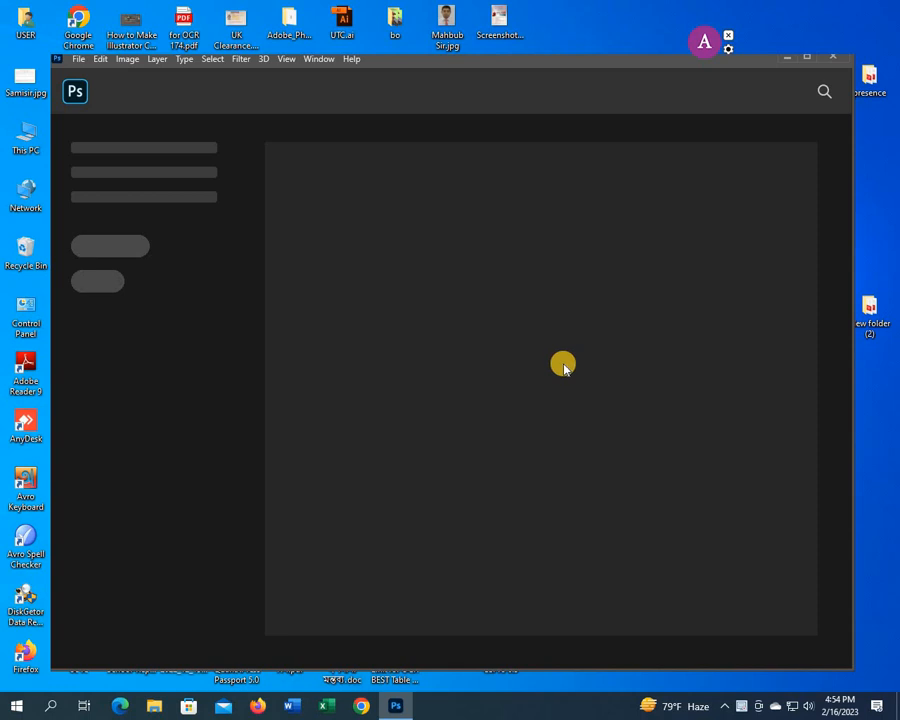
{"action": "left_click", "coordinate": [809, 57]}
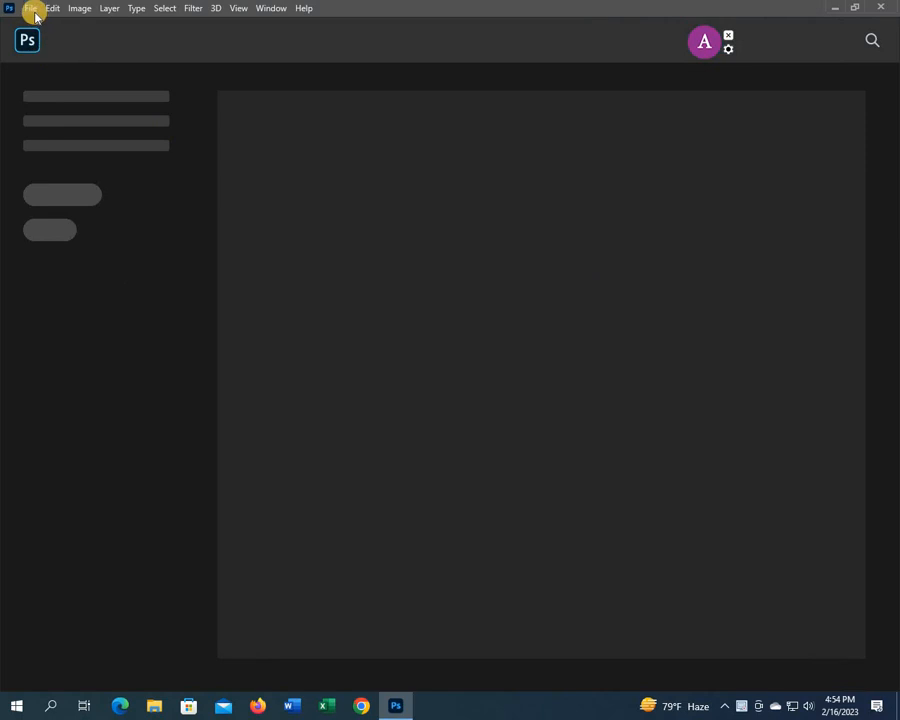
{"action": "left_click", "coordinate": [33, 10]}
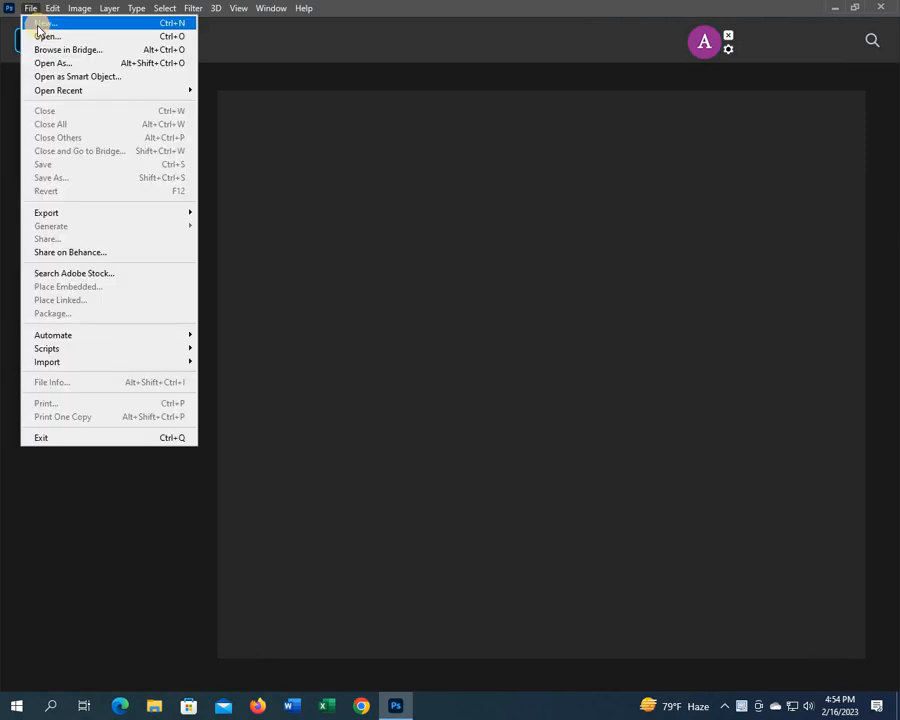
{"action": "left_click", "coordinate": [40, 23]}
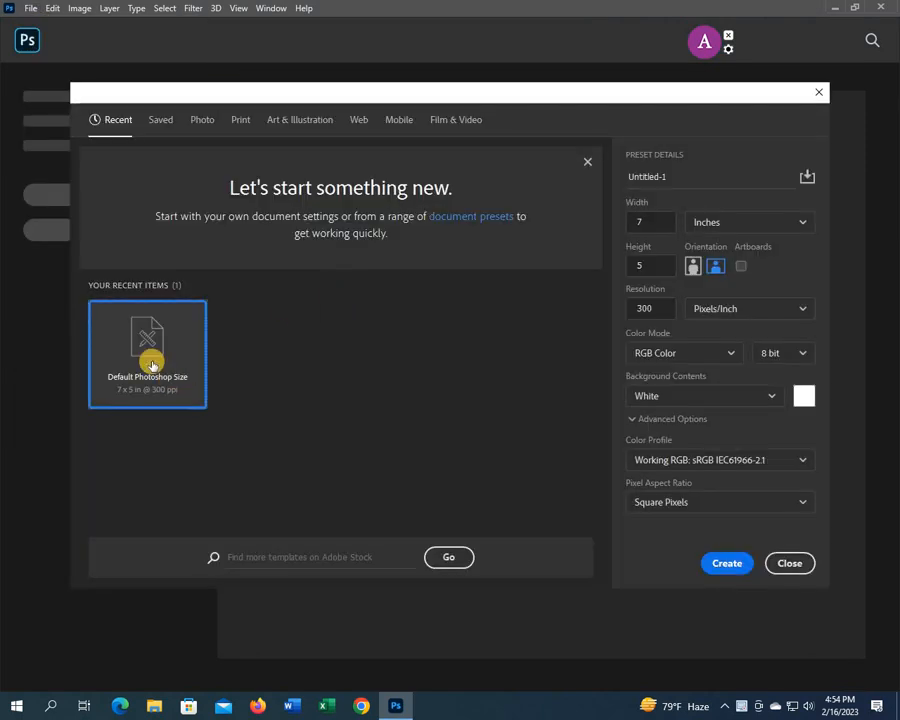
{"action": "left_click", "coordinate": [730, 561]}
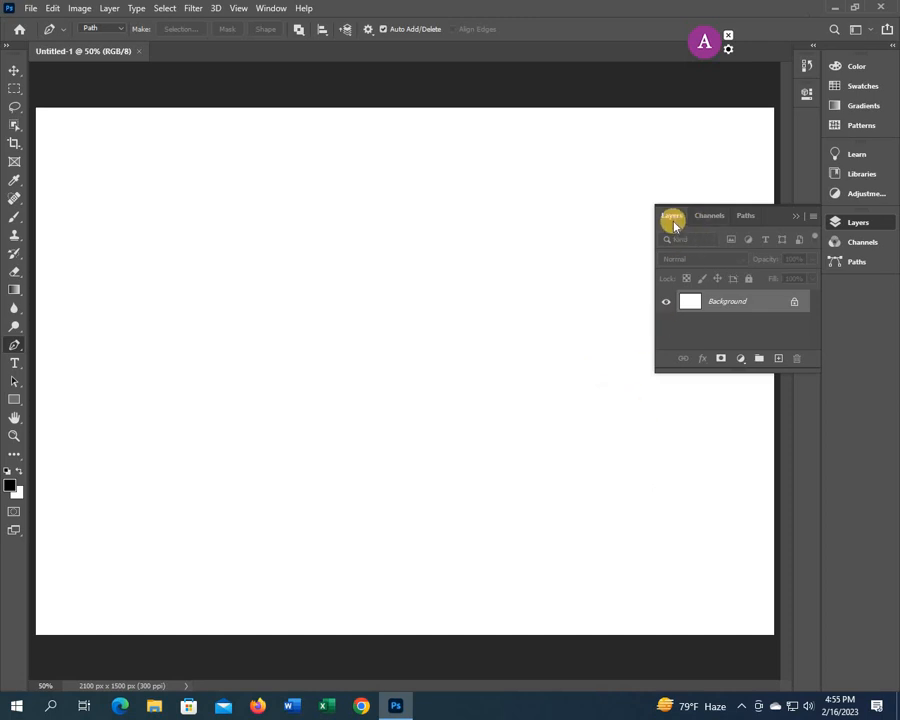
With the Pen tool in Shape mode, draw a closed curved black shape with seven anchor points, about 1024 px wide and 664 px high.
{"action": "right_click", "coordinate": [14, 347]}
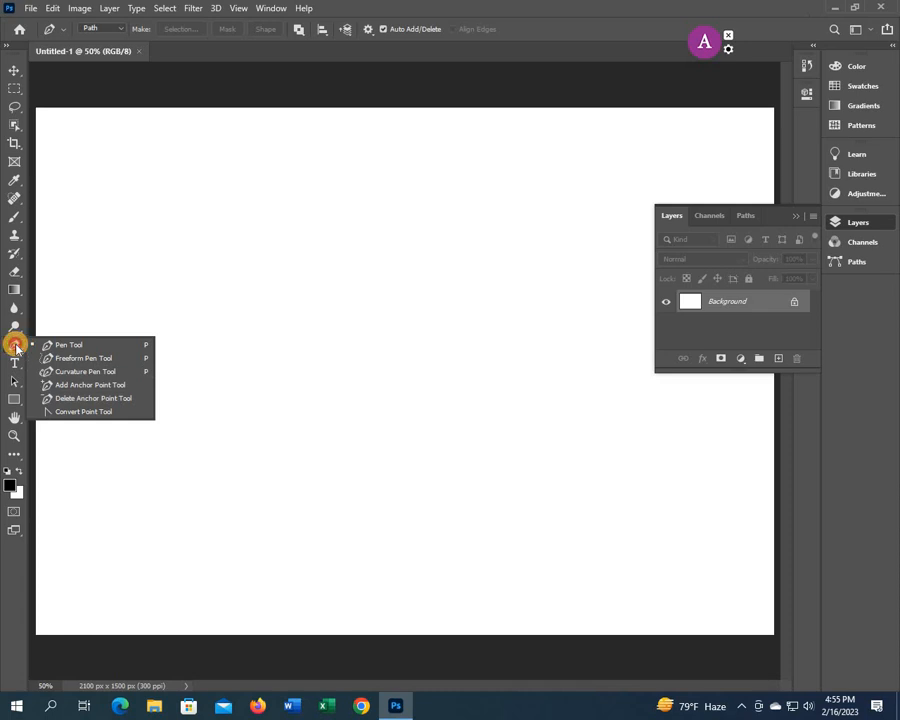
{"action": "left_click", "coordinate": [15, 346]}
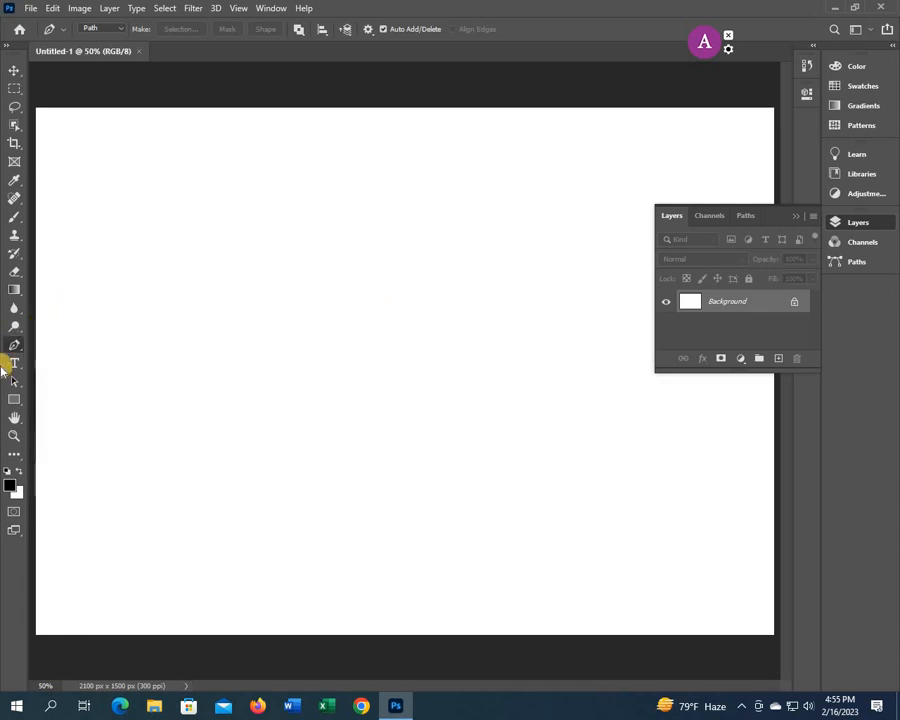
{"action": "left_click", "coordinate": [122, 29]}
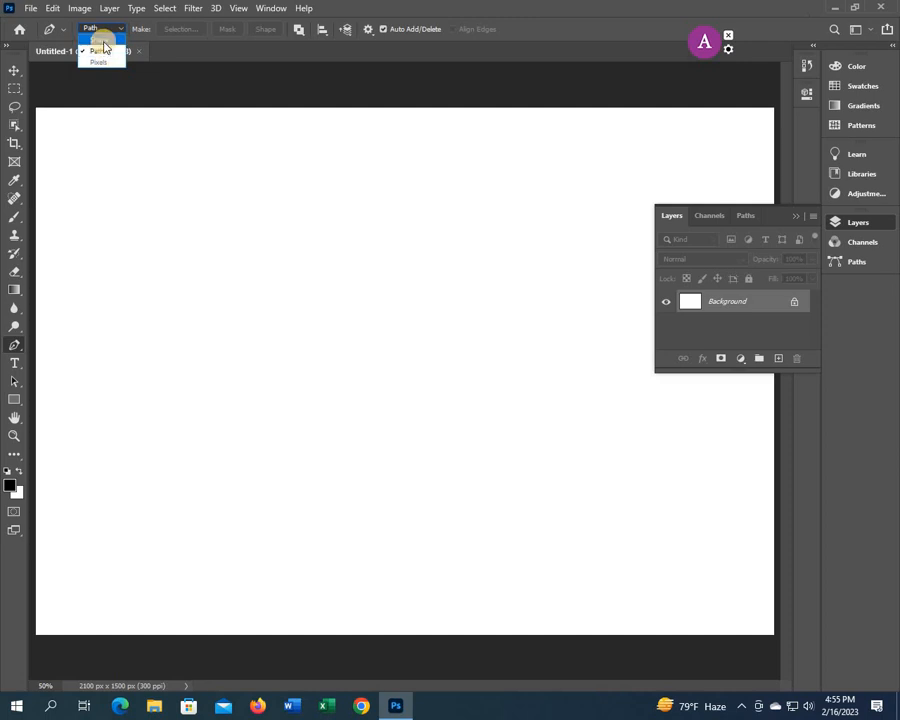
{"action": "left_click", "coordinate": [101, 40]}
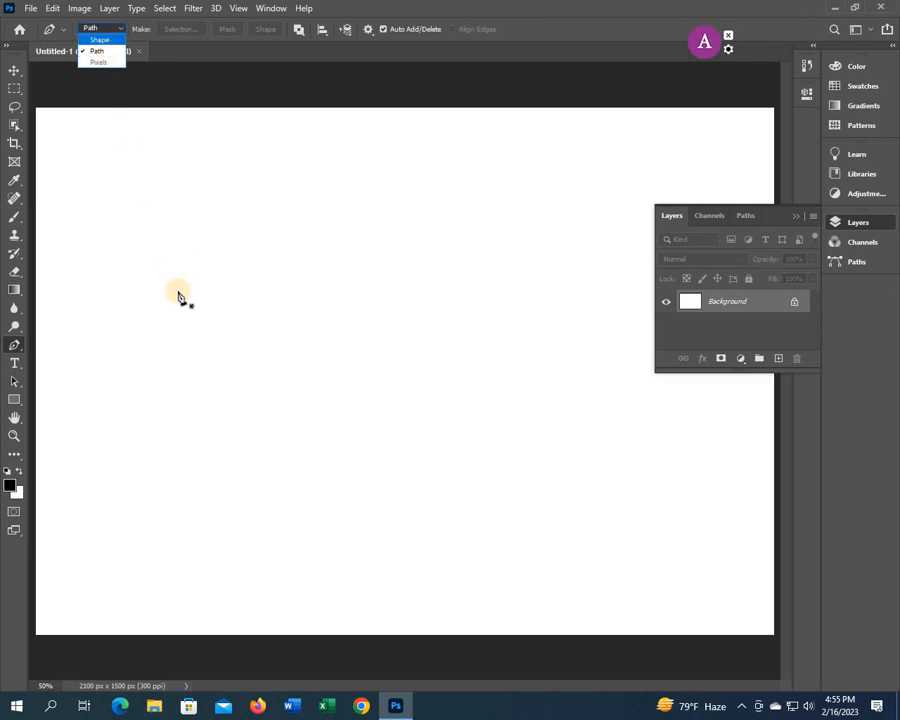
{"action": "left_click", "coordinate": [203, 373]}
{"action": "left_click_drag", "start_coordinate": [315, 239], "coordinate": [396, 280]}
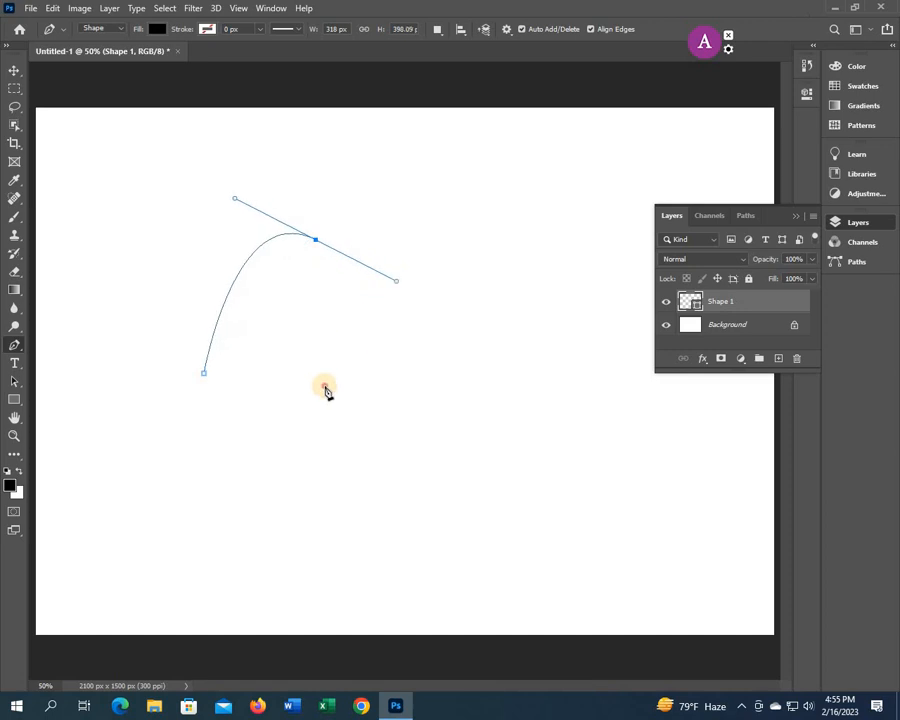
{"action": "left_click_drag", "start_coordinate": [324, 385], "coordinate": [389, 410]}
{"action": "left_click", "coordinate": [465, 291]}
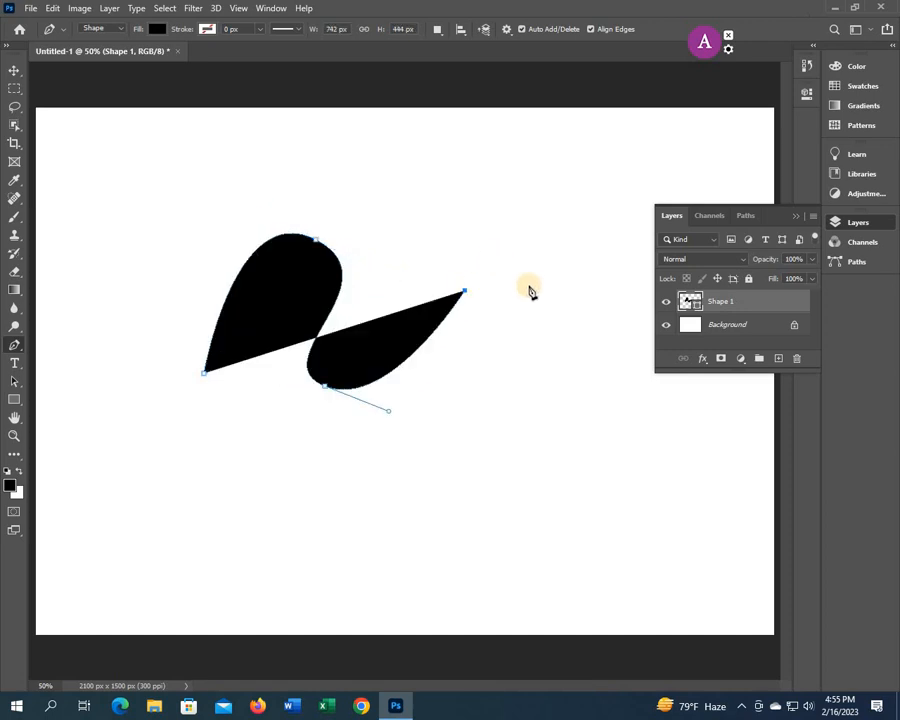
{"action": "left_click_drag", "start_coordinate": [546, 317], "coordinate": [554, 377]}
{"action": "left_click_drag", "start_coordinate": [552, 422], "coordinate": [551, 421]}
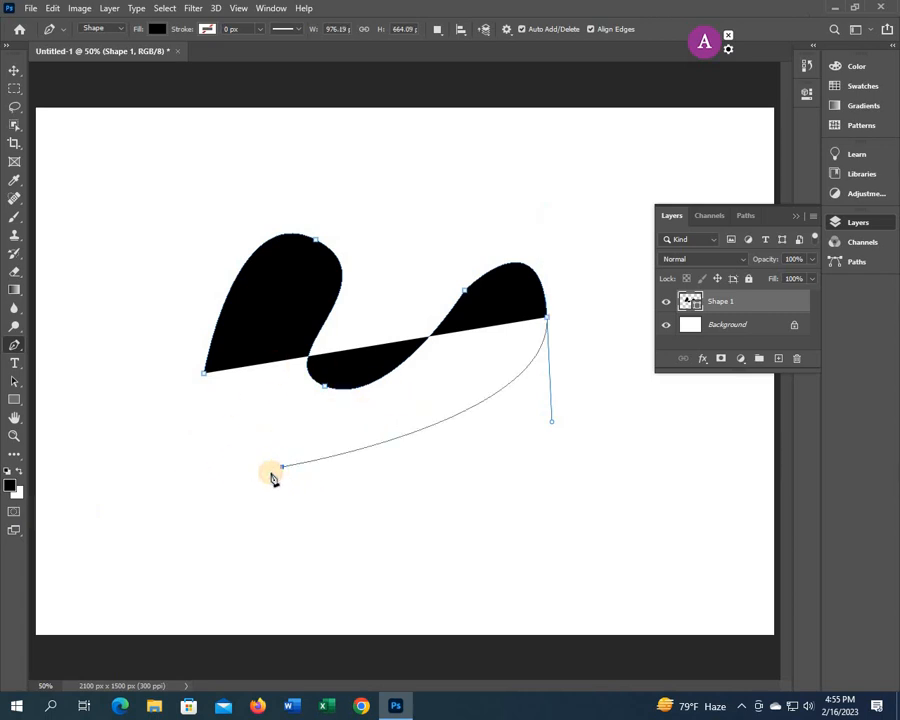
{"action": "left_click", "coordinate": [282, 466]}
{"action": "left_click", "coordinate": [187, 430]}
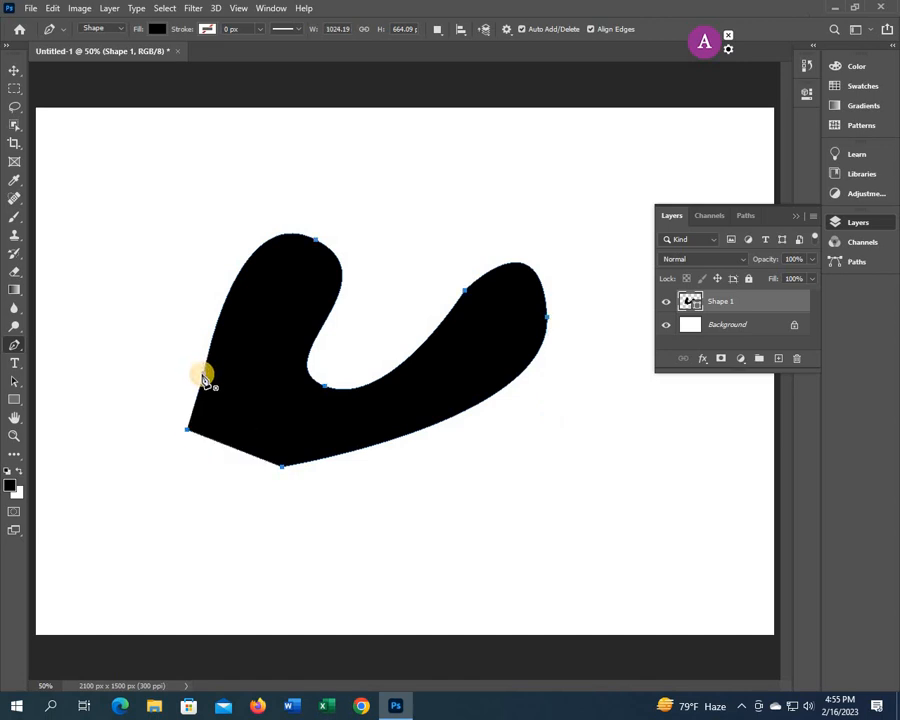
{"action": "left_click", "coordinate": [203, 376]}
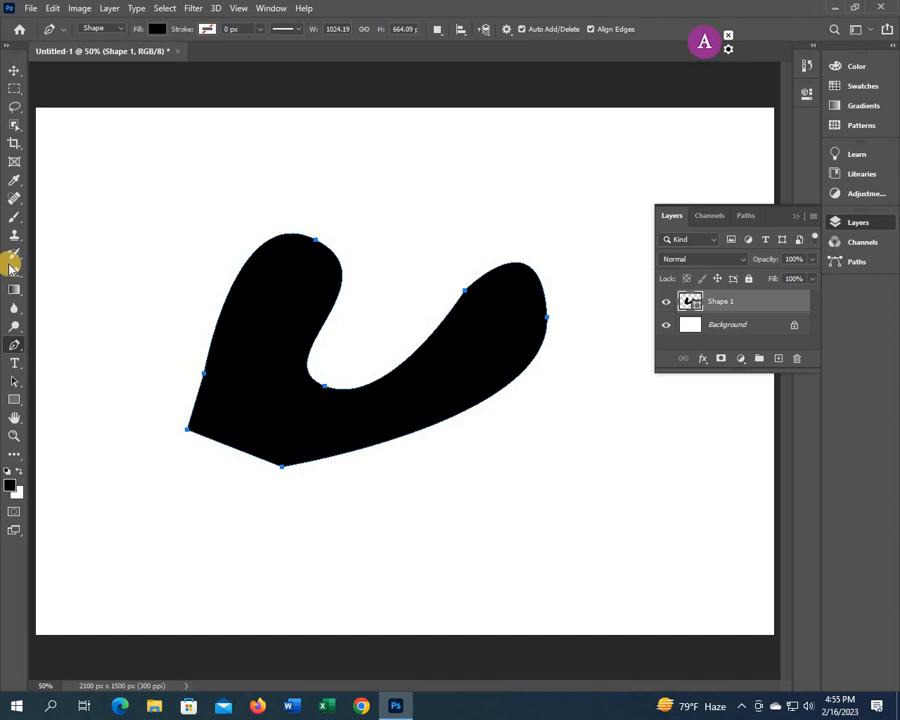
Delete the Shape 1 layer from the document.
{"action": "left_click", "coordinate": [14, 70]}
{"action": "left_click_drag", "start_coordinate": [772, 303], "coordinate": [797, 358]}
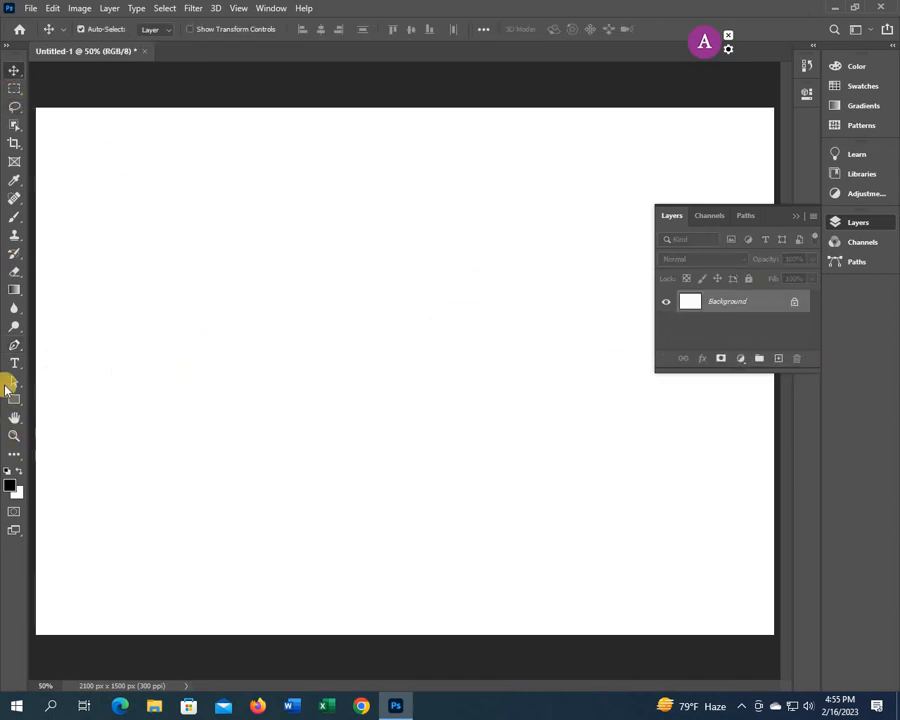
Set the Pen tool to Path mode.
{"action": "left_click", "coordinate": [14, 348]}
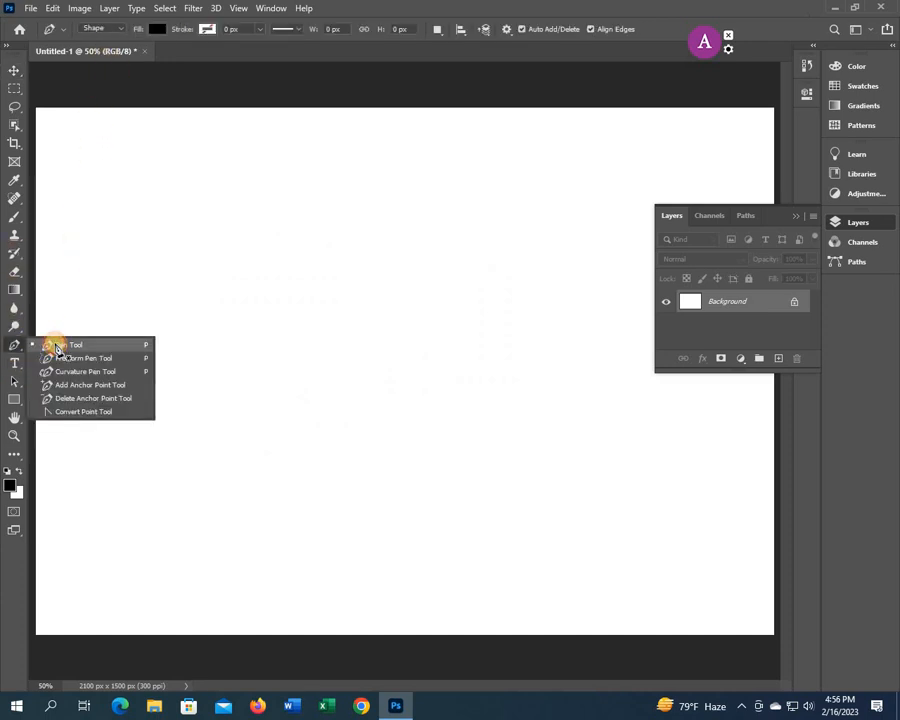
{"action": "left_click", "coordinate": [56, 345]}
{"action": "left_click", "coordinate": [123, 30]}
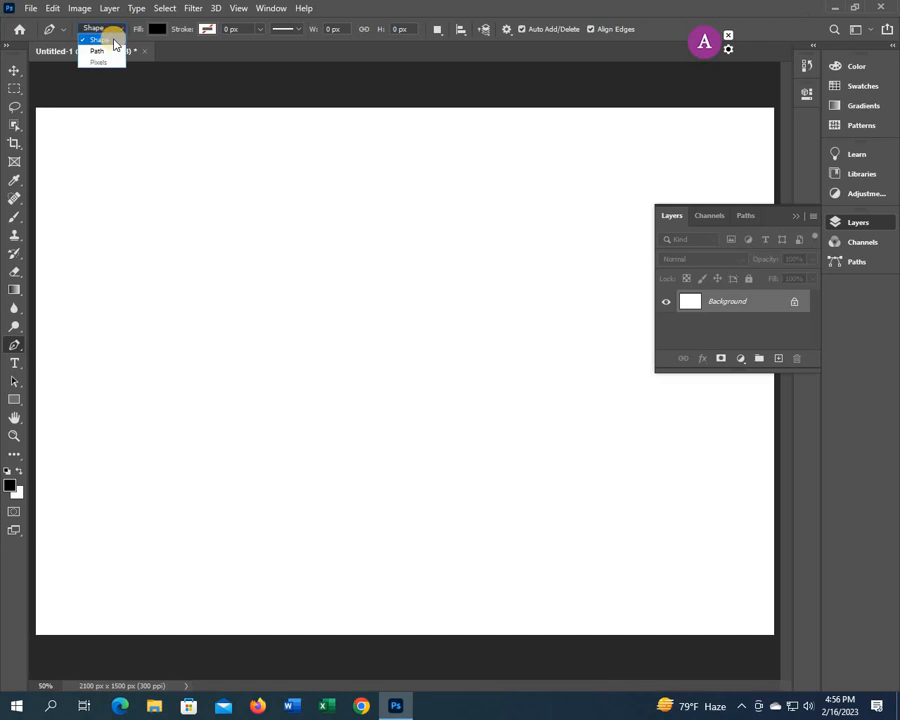
{"action": "left_click", "coordinate": [94, 54]}
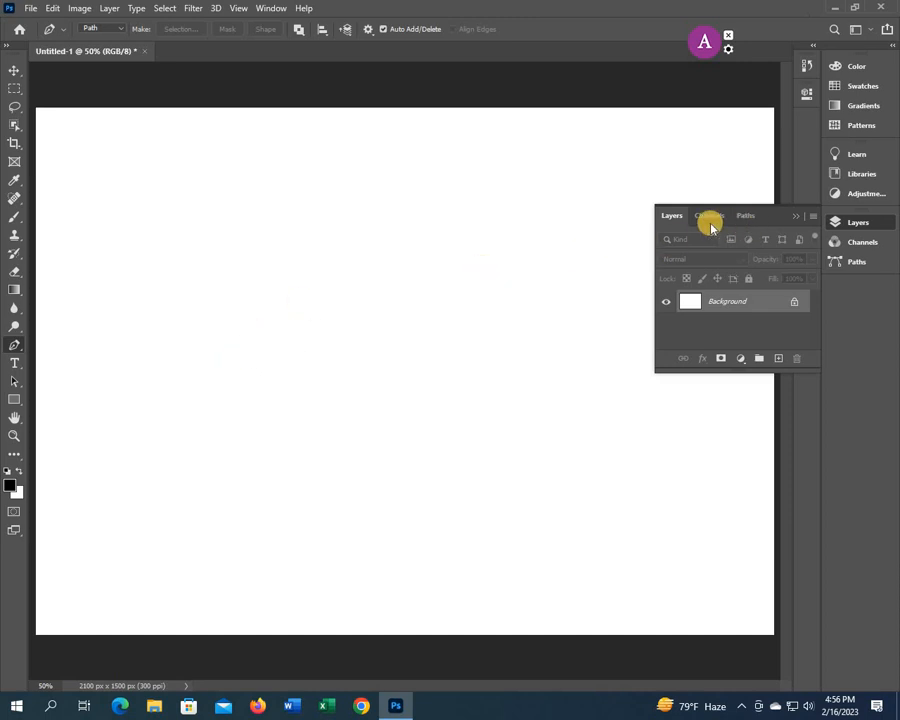
{"action": "left_click", "coordinate": [751, 219]}
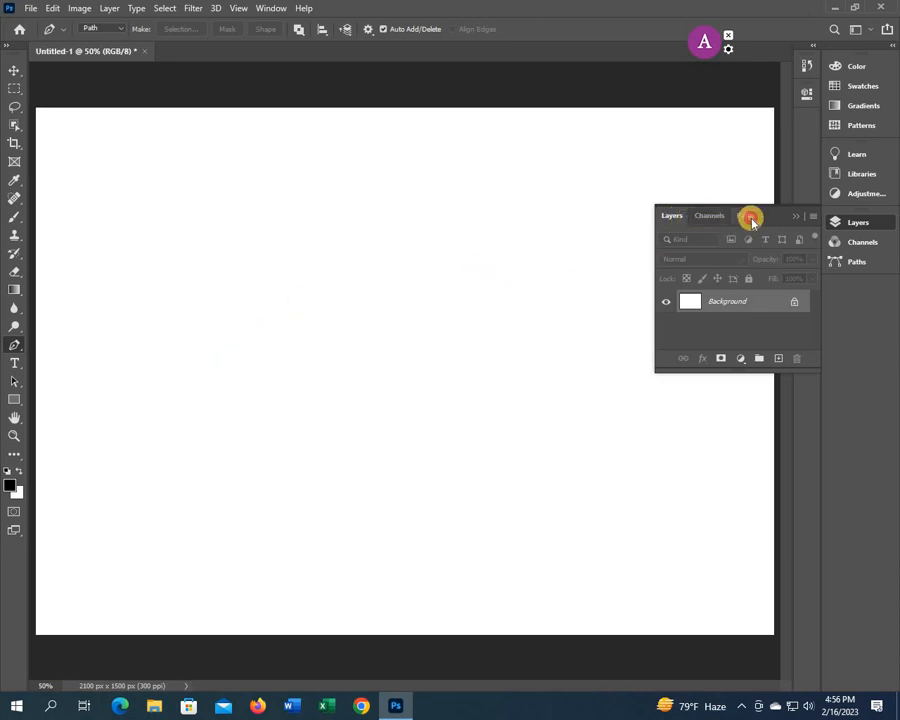
{"action": "left_click", "coordinate": [672, 218]}
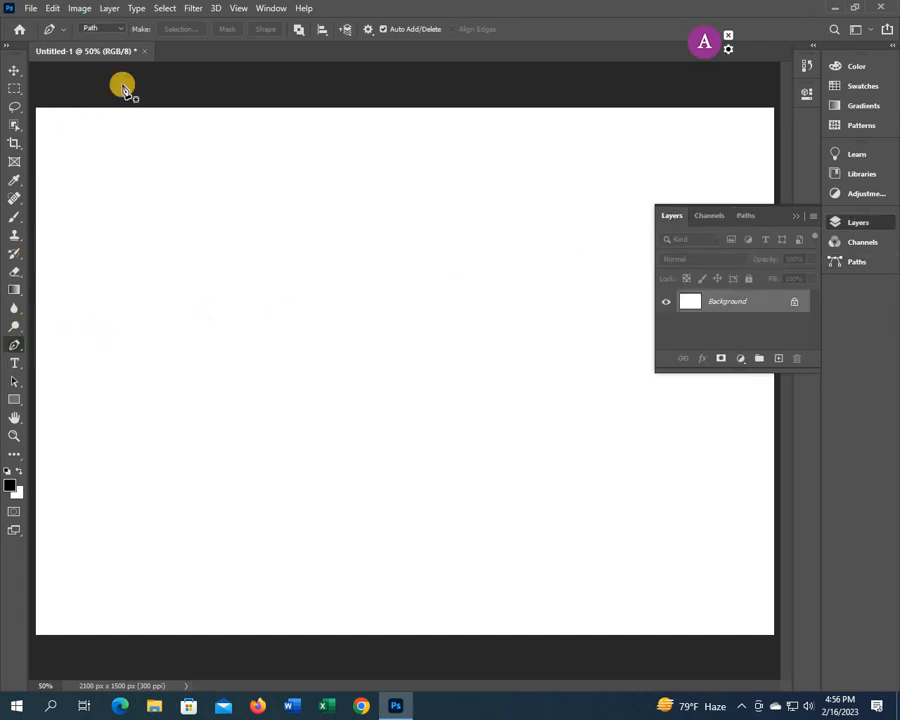
Draw a closed, curved work path with seven anchor points across the middle of the canvas using the Pen tool.
{"action": "left_click", "coordinate": [213, 373]}
{"action": "left_click_drag", "start_coordinate": [360, 237], "coordinate": [399, 253]}
{"action": "left_click_drag", "start_coordinate": [477, 253], "coordinate": [476, 248]}
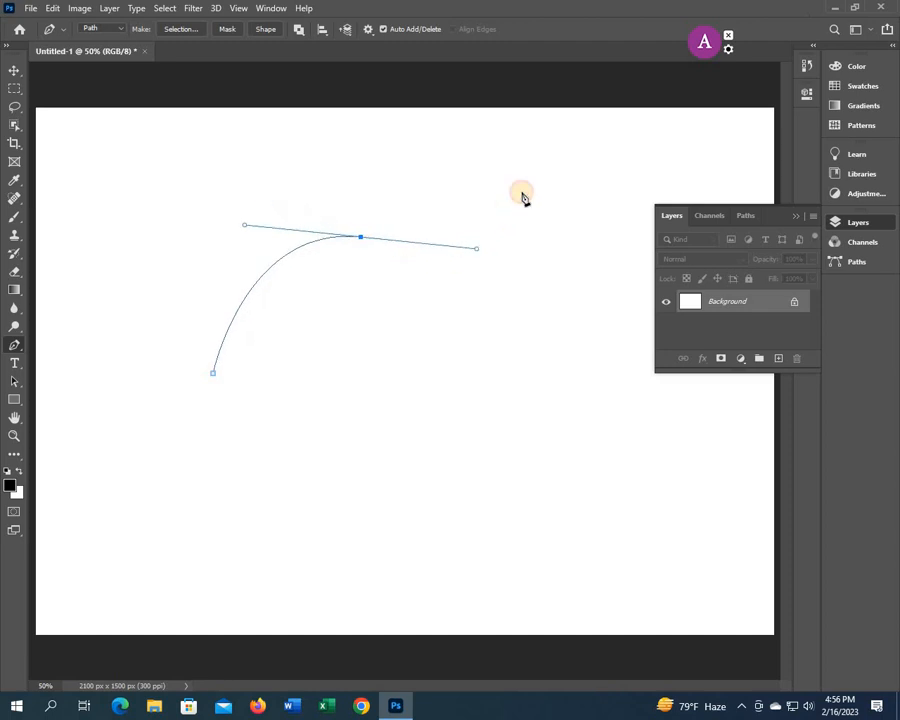
{"action": "left_click_drag", "start_coordinate": [527, 188], "coordinate": [538, 181]}
{"action": "left_click_drag", "start_coordinate": [577, 299], "coordinate": [568, 384]}
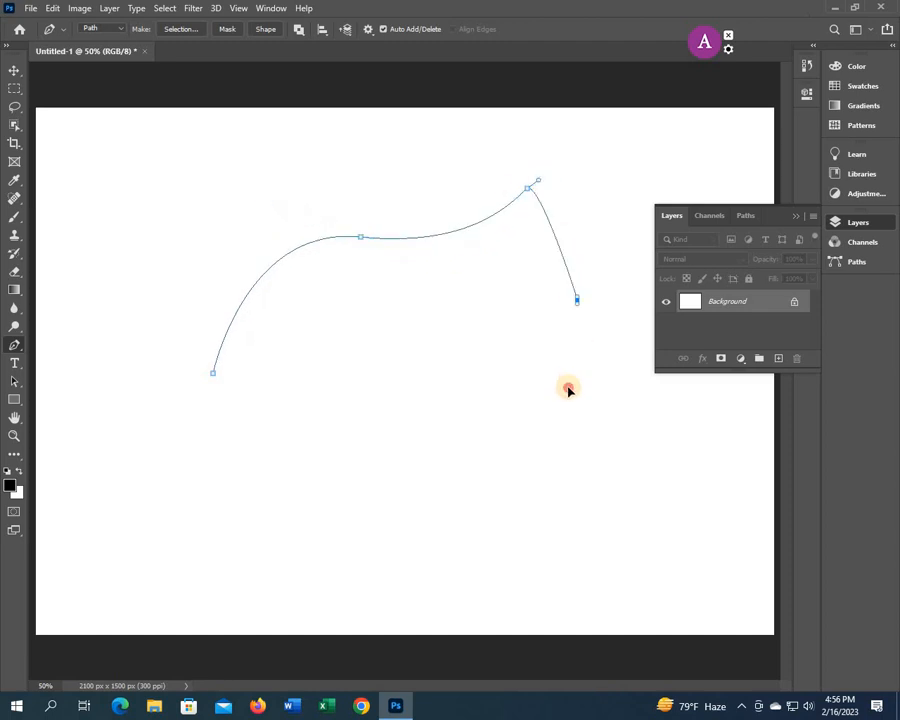
{"action": "left_click", "coordinate": [744, 215]}
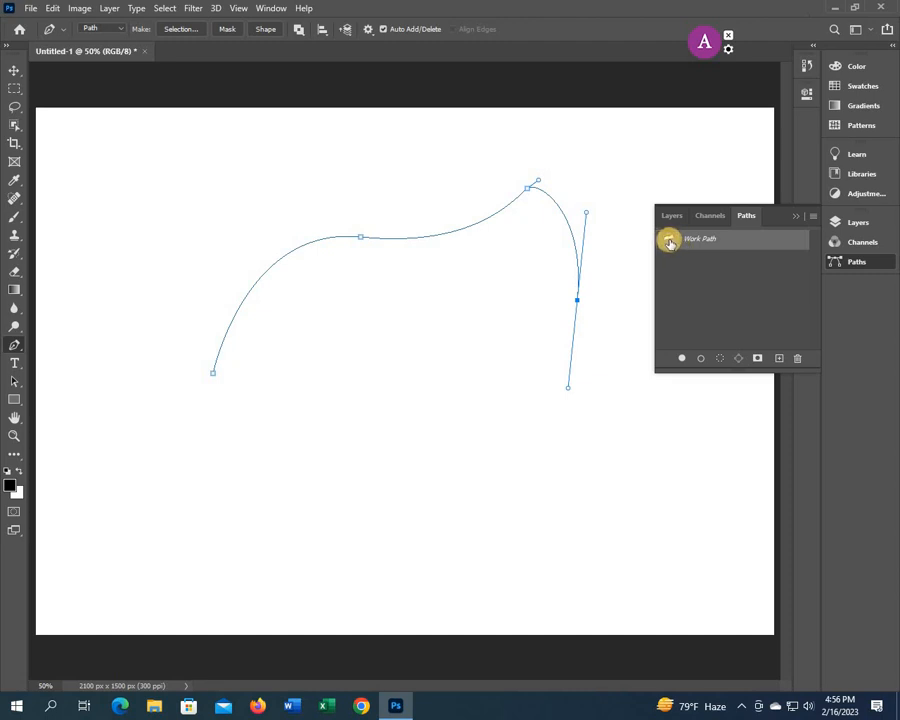
{"action": "left_click_drag", "start_coordinate": [433, 384], "coordinate": [450, 462]}
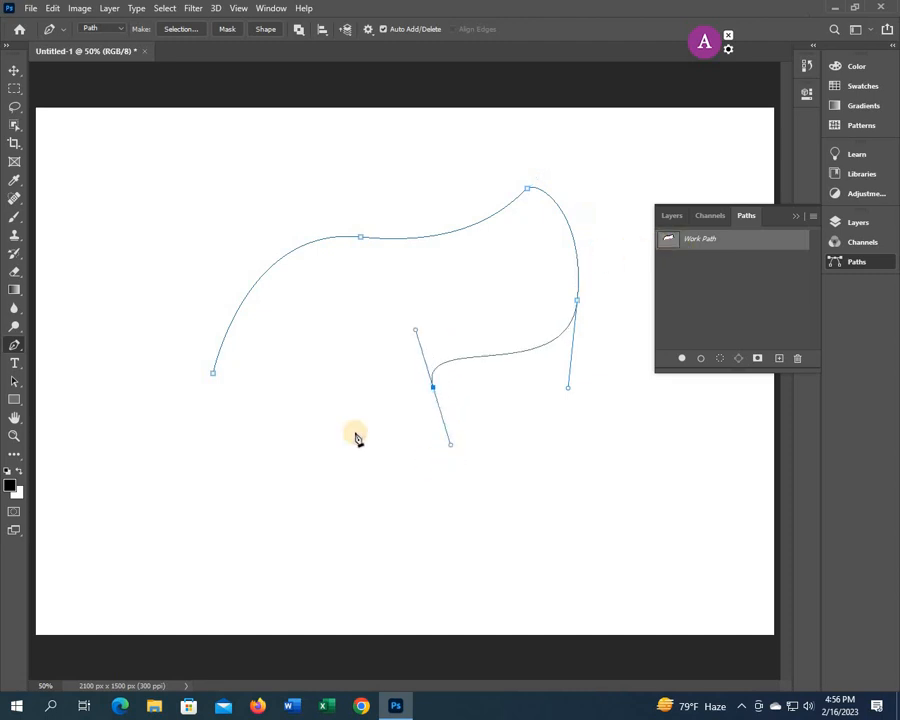
{"action": "left_click", "coordinate": [349, 424]}
{"action": "left_click_drag", "start_coordinate": [297, 396], "coordinate": [268, 461]}
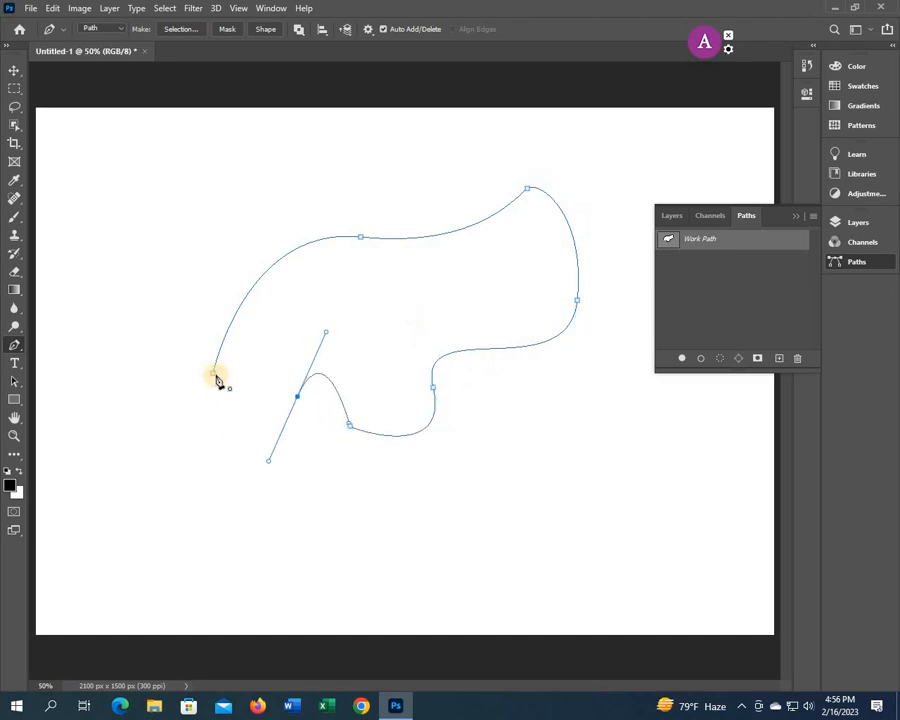
{"action": "left_click", "coordinate": [214, 375]}
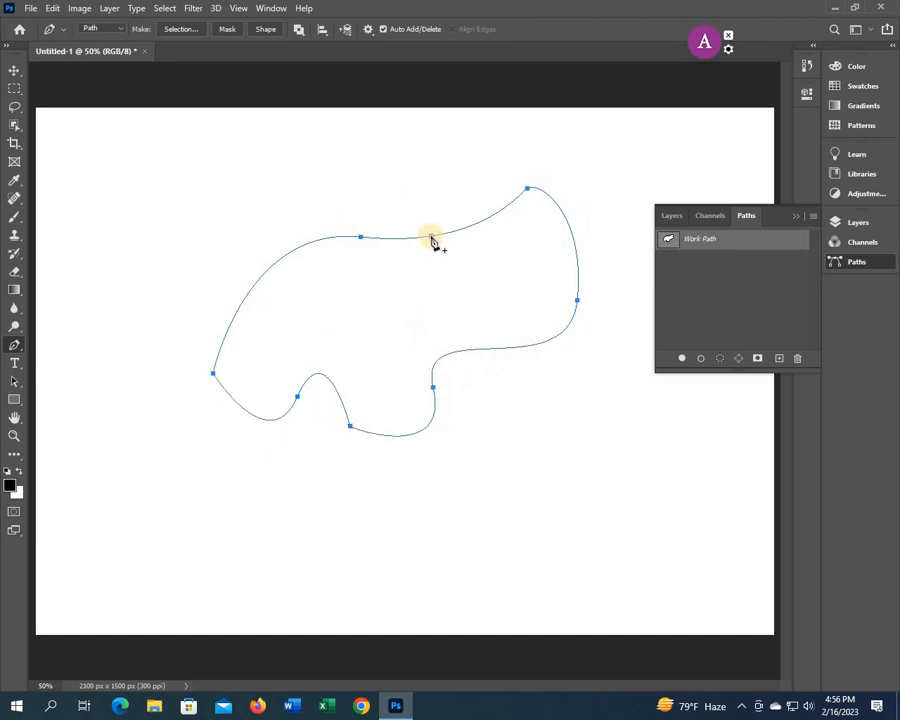
{"action": "left_click", "coordinate": [431, 237]}
{"action": "key", "text": "ctrl+z"}
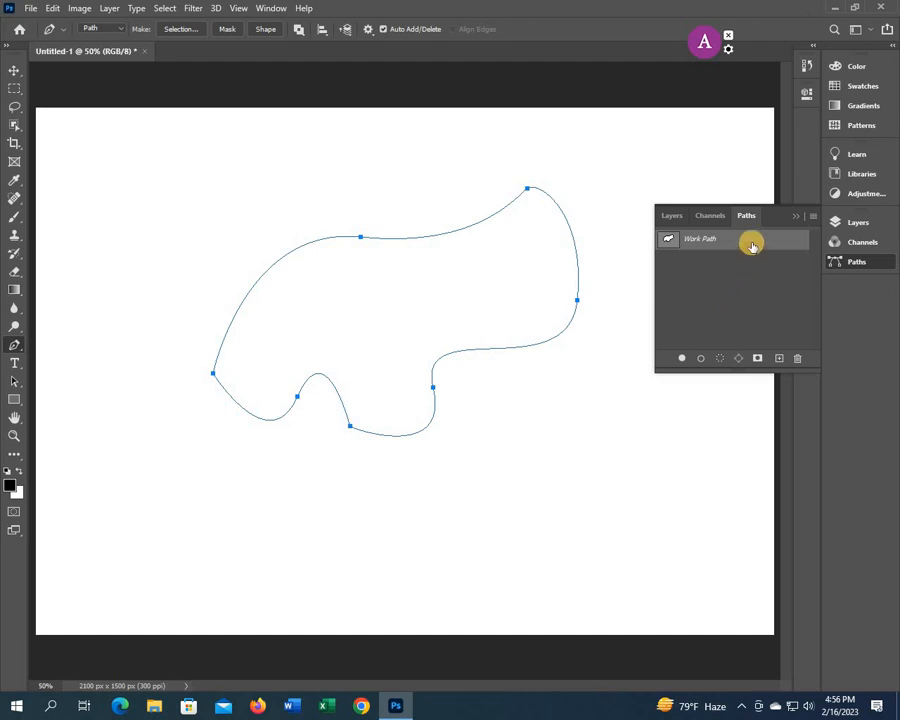
Delete the work path and return to the layer list.
{"action": "left_click_drag", "start_coordinate": [752, 245], "coordinate": [797, 358]}
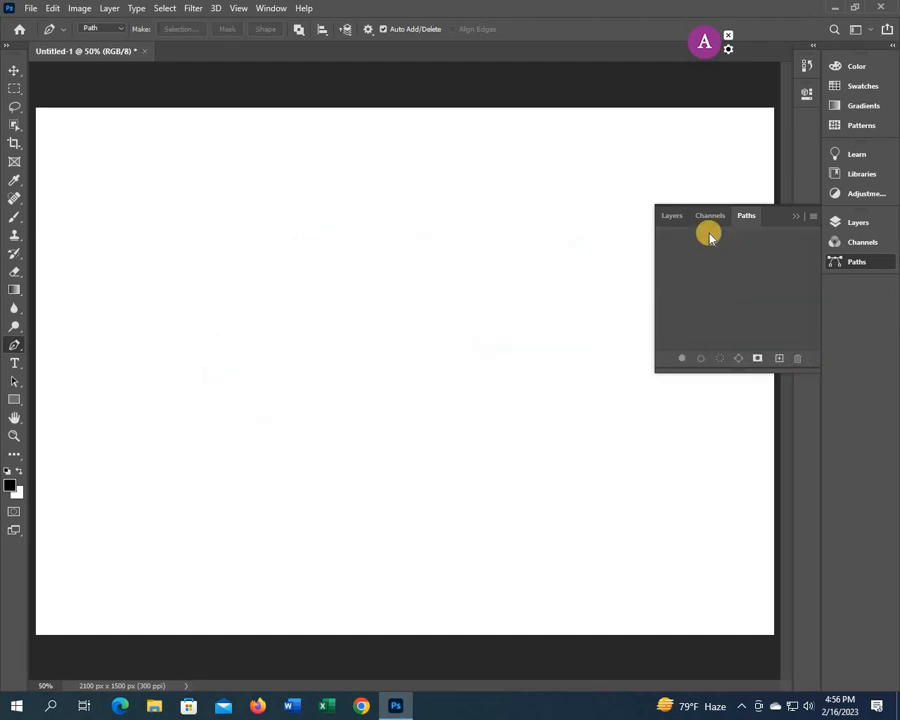
{"action": "left_click", "coordinate": [673, 216]}
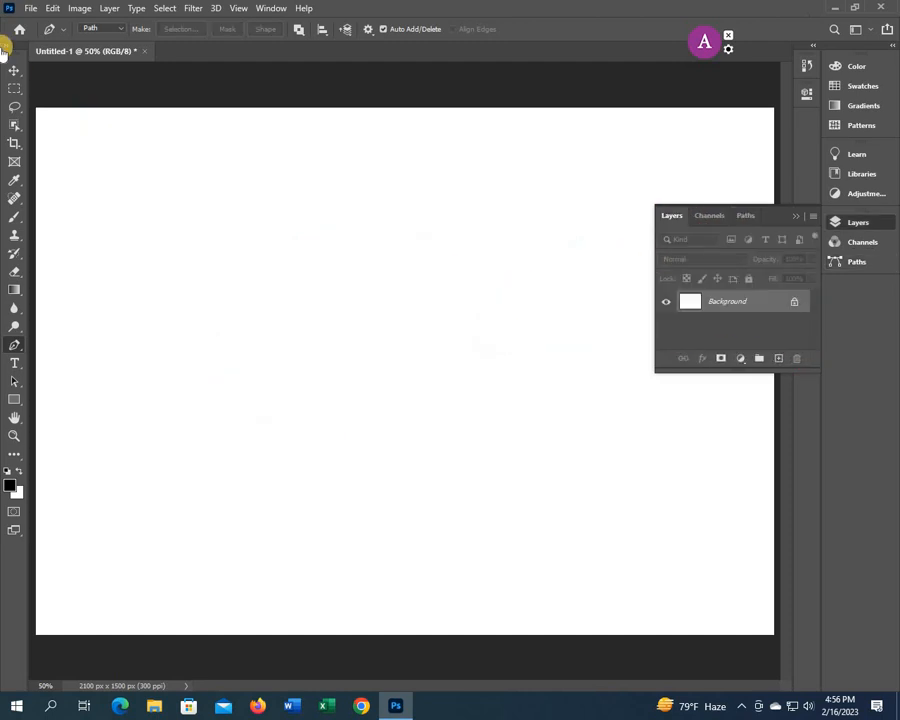
Open the mushroom photo DSCN0123.JPG from the Video Projects folder in Pictures.
{"action": "left_click", "coordinate": [33, 9]}
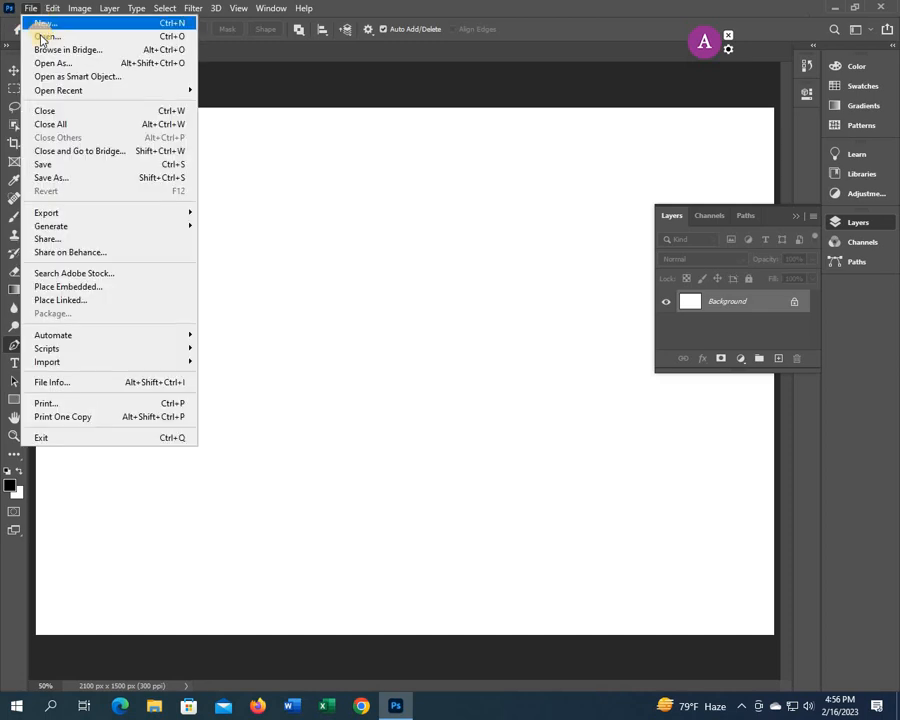
{"action": "left_click", "coordinate": [40, 36]}
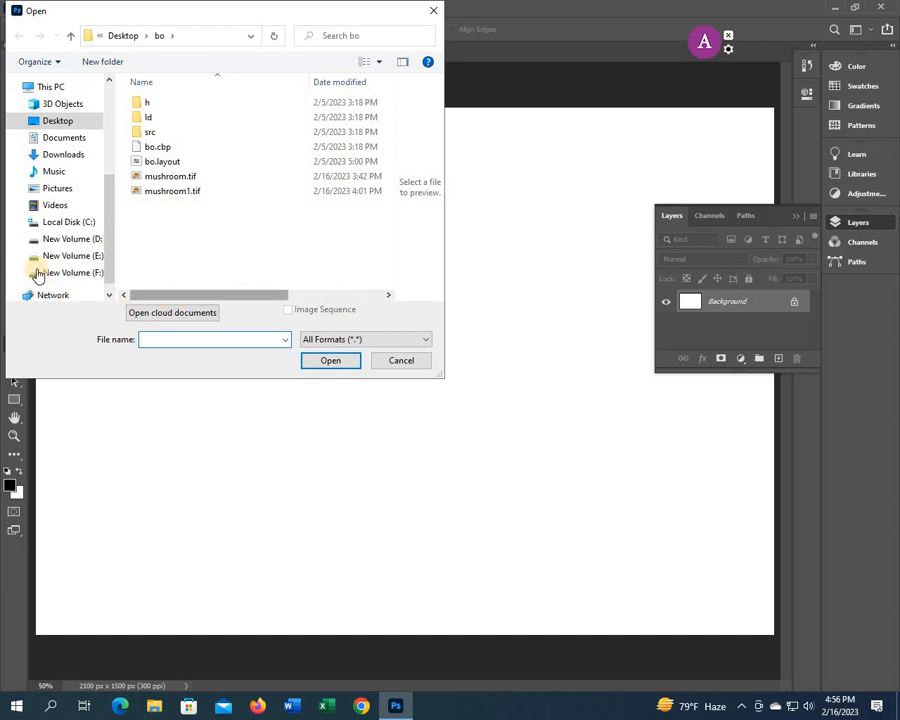
{"action": "left_click", "coordinate": [58, 189]}
{"action": "scroll", "coordinate": [390, 193], "scroll_direction": "down", "scroll_amount": 1}
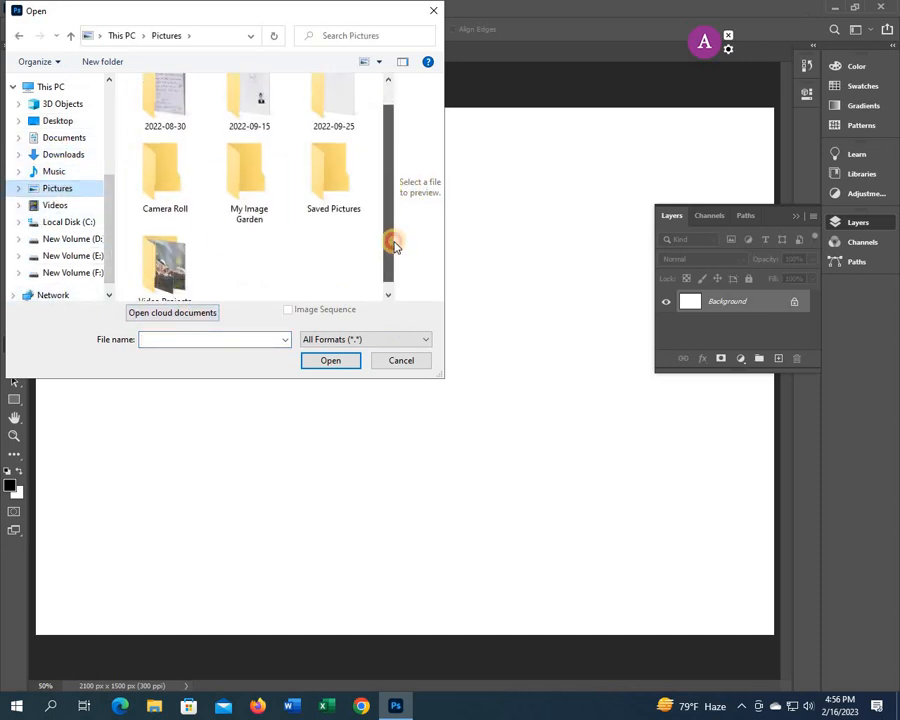
{"action": "left_click", "coordinate": [165, 270]}
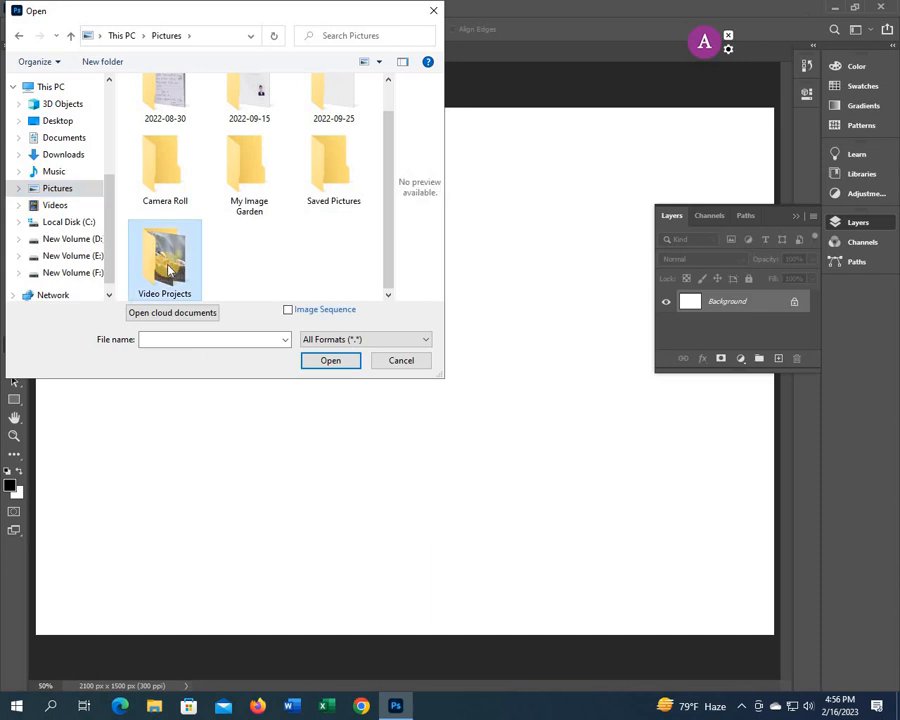
{"action": "double_click", "coordinate": [168, 270]}
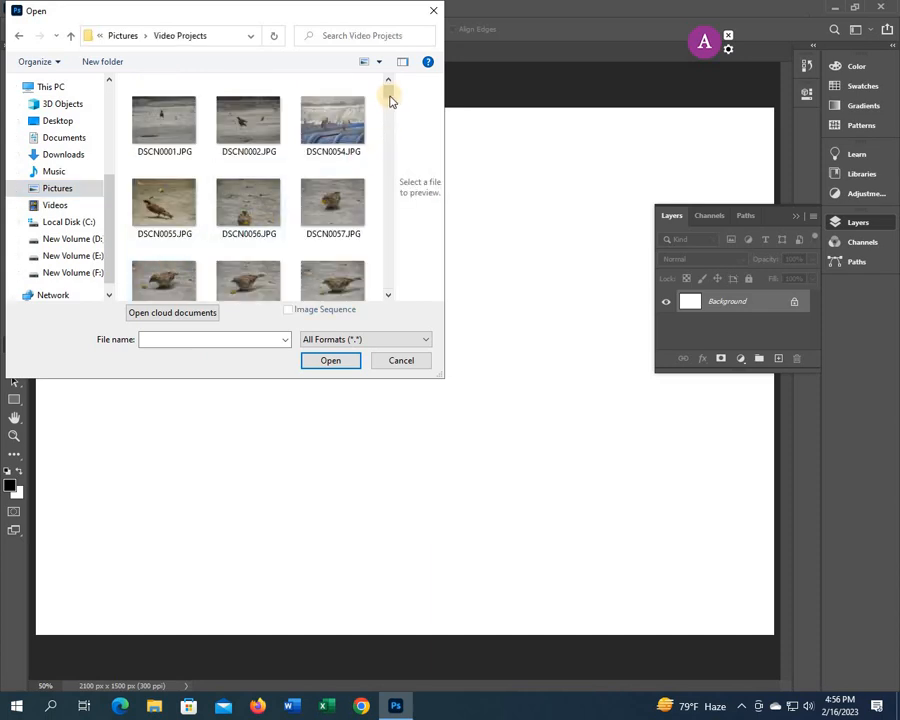
{"action": "mouse_move", "coordinate": [389, 96]}
{"action": "left_mouse_down"}
{"action": "mouse_move", "coordinate": [394, 297]}
{"action": "mouse_move", "coordinate": [389, 115]}
{"action": "left_mouse_up"}
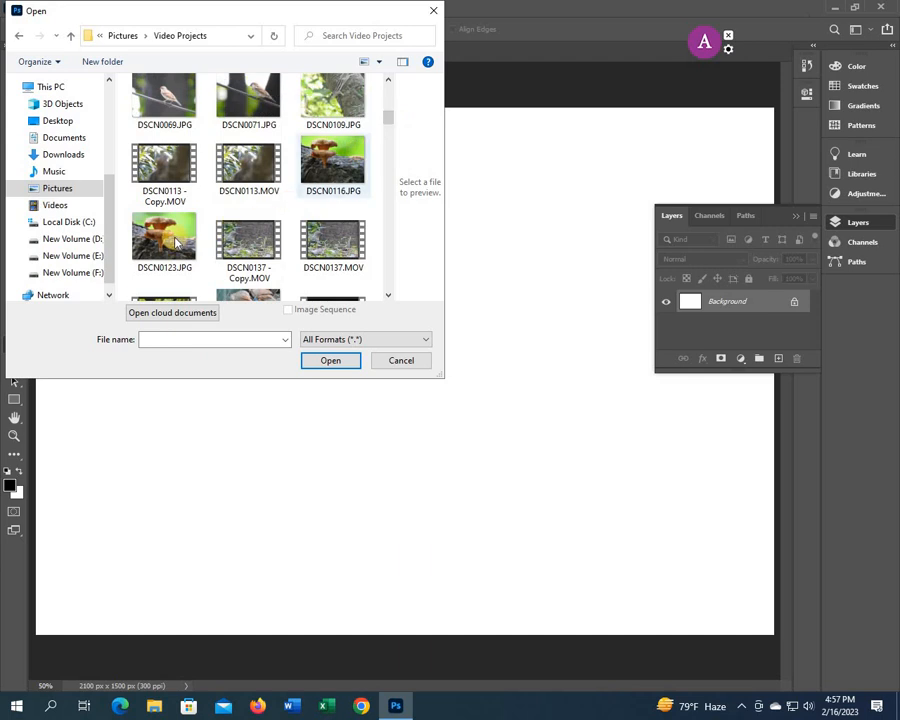
{"action": "left_click", "coordinate": [165, 240]}
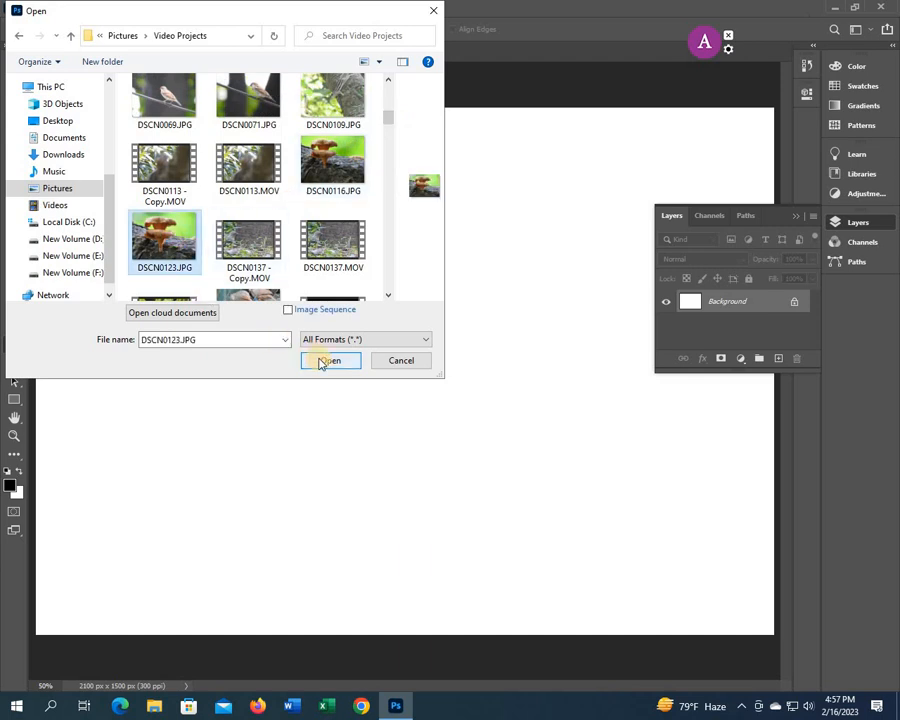
{"action": "left_click", "coordinate": [321, 361]}
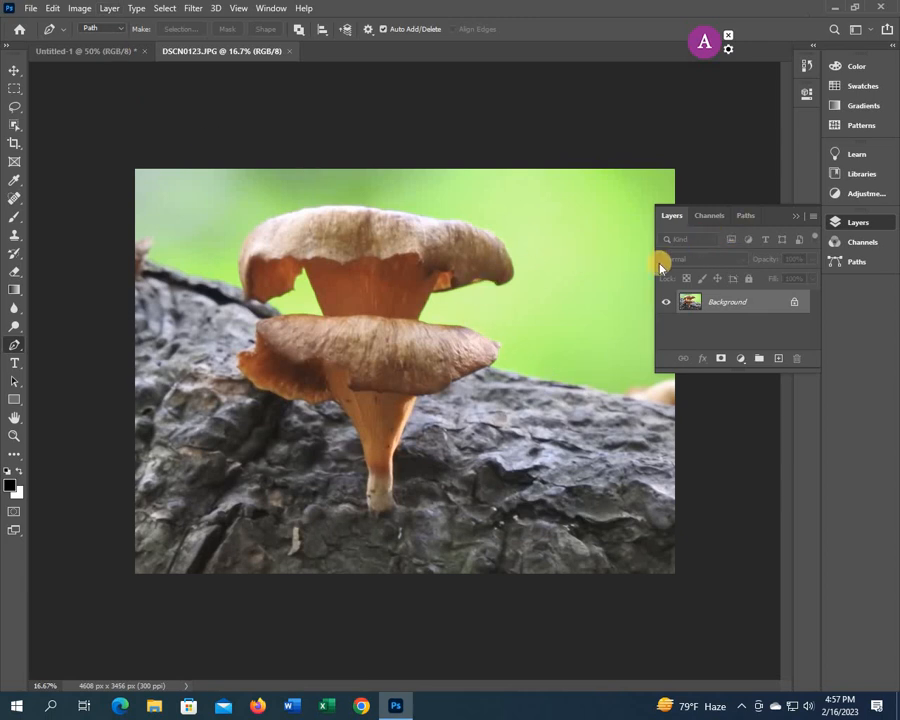
Show the path list and trace the lower stem with the Pen tool, from the cap's right underside around the base to its left underside.
{"action": "left_click", "coordinate": [745, 217]}
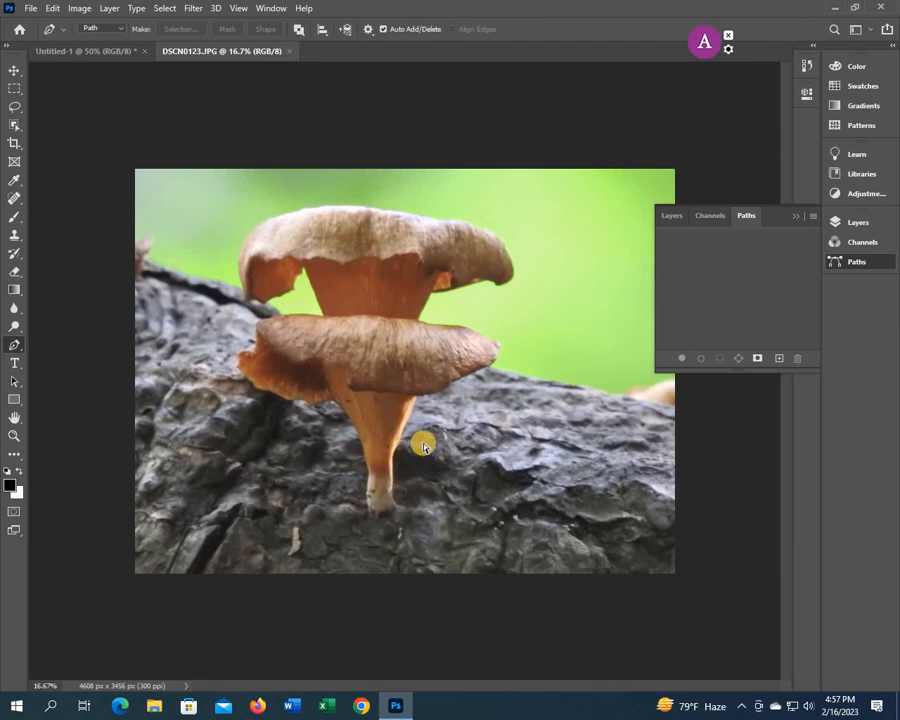
{"action": "key", "text": "ctrl+plus"}
{"action": "key", "text": "ctrl+plus"}
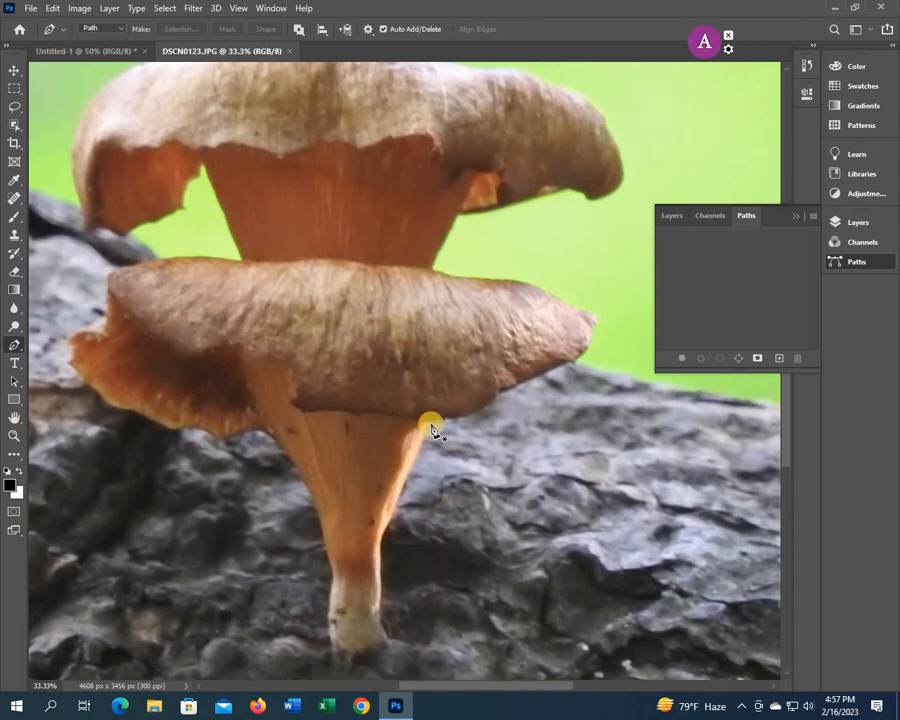
{"action": "left_click", "coordinate": [428, 424]}
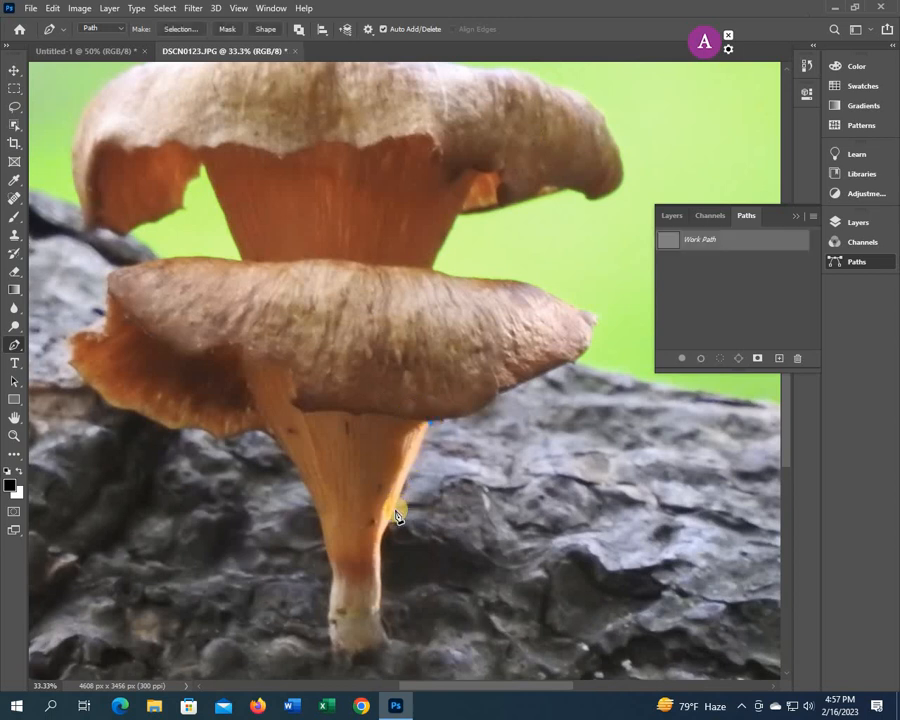
{"action": "left_click_drag", "start_coordinate": [390, 524], "coordinate": [391, 555]}
{"action": "left_click", "coordinate": [389, 598]}
{"action": "key", "text": "ctrl+z"}
{"action": "left_click_drag", "start_coordinate": [393, 530], "coordinate": [392, 562]}
{"action": "left_click_drag", "start_coordinate": [392, 562], "coordinate": [388, 533]}
{"action": "left_click", "coordinate": [380, 545]}
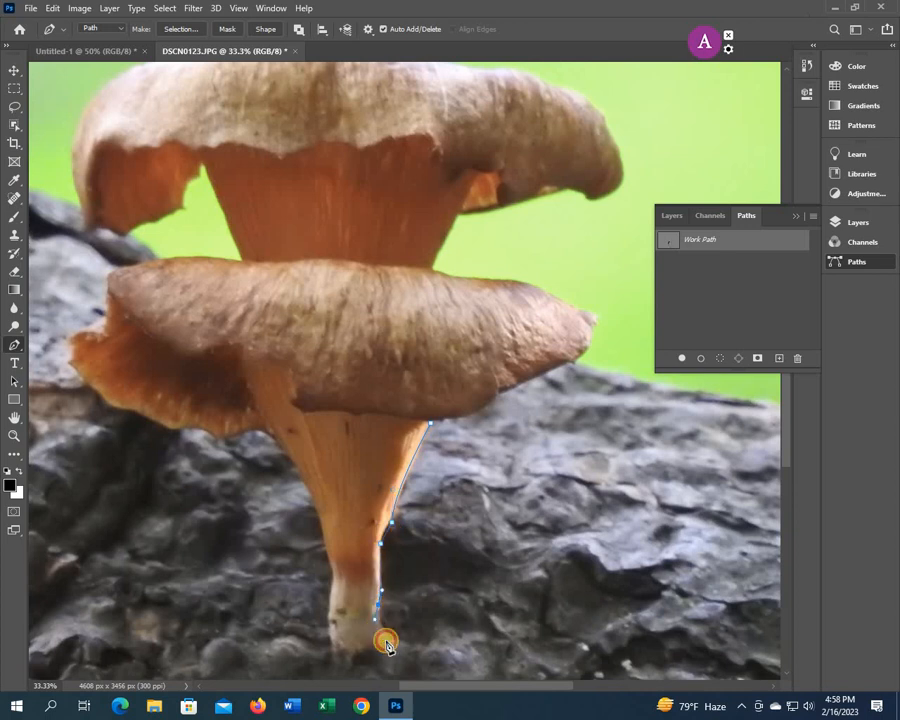
{"action": "left_click_drag", "start_coordinate": [383, 648], "coordinate": [230, 438]}
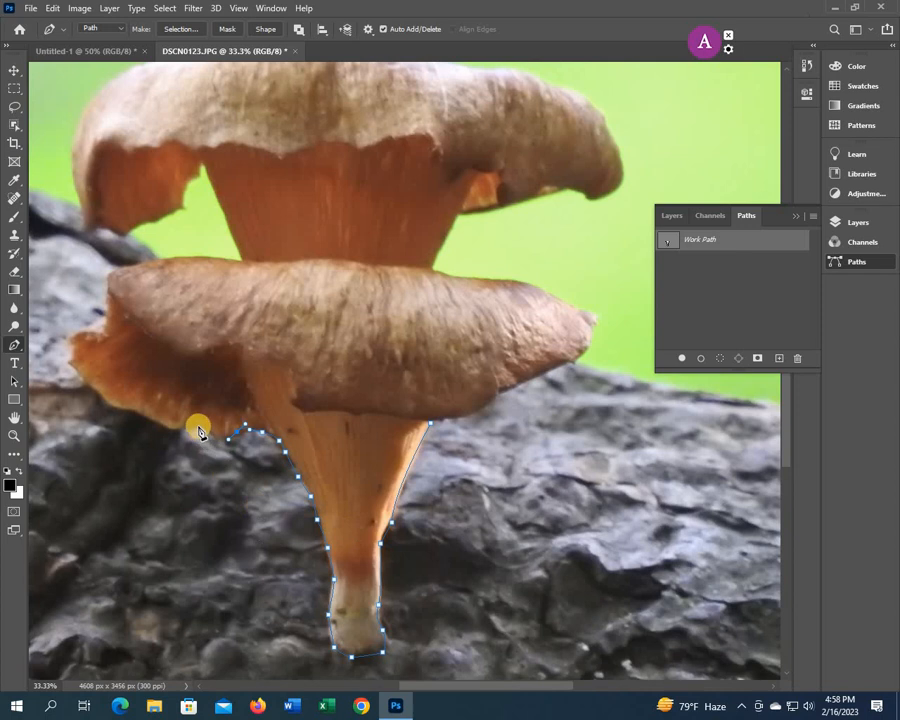
Continue the path around the lower cap's ragged left edge and along its upper edge to the upper stem.
{"action": "left_click", "coordinate": [165, 425]}
{"action": "left_click", "coordinate": [80, 372]}
{"action": "left_click", "coordinate": [73, 361]}
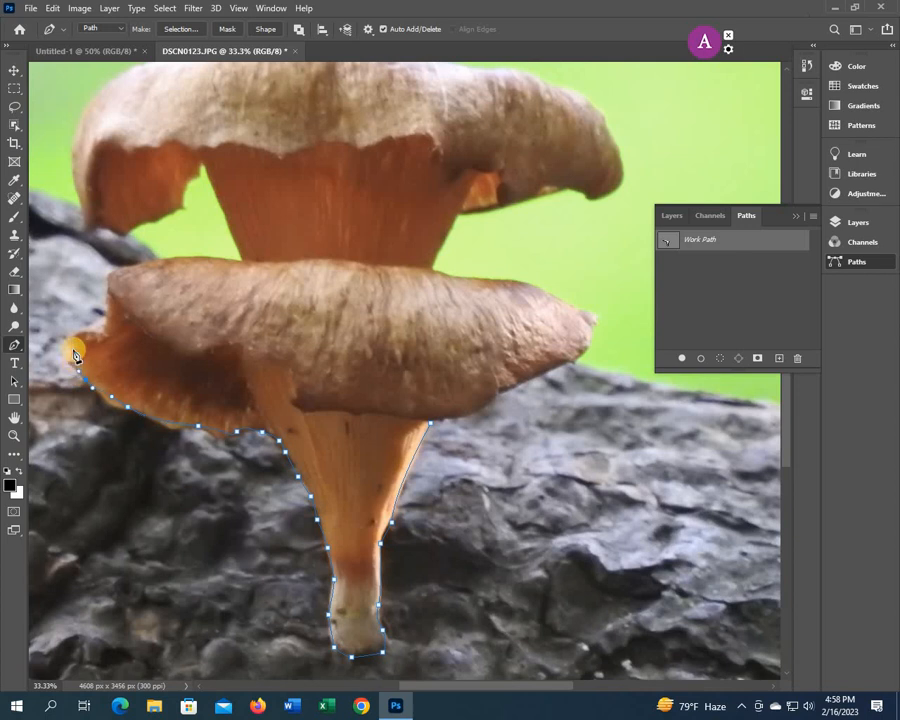
{"action": "left_click_drag", "start_coordinate": [74, 345], "coordinate": [92, 339]}
{"action": "left_click", "coordinate": [80, 335]}
{"action": "left_click", "coordinate": [102, 335]}
{"action": "left_click", "coordinate": [107, 321]}
{"action": "left_click", "coordinate": [108, 274]}
{"action": "left_click_drag", "start_coordinate": [236, 260], "coordinate": [298, 273]}
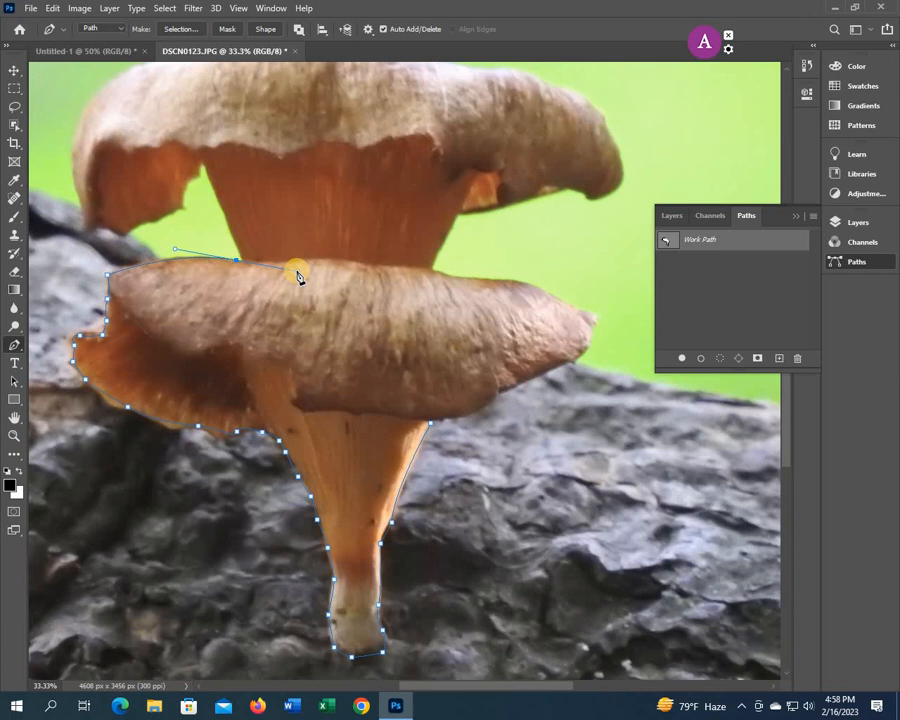
{"action": "left_click_drag", "start_coordinate": [297, 273], "coordinate": [297, 271]}
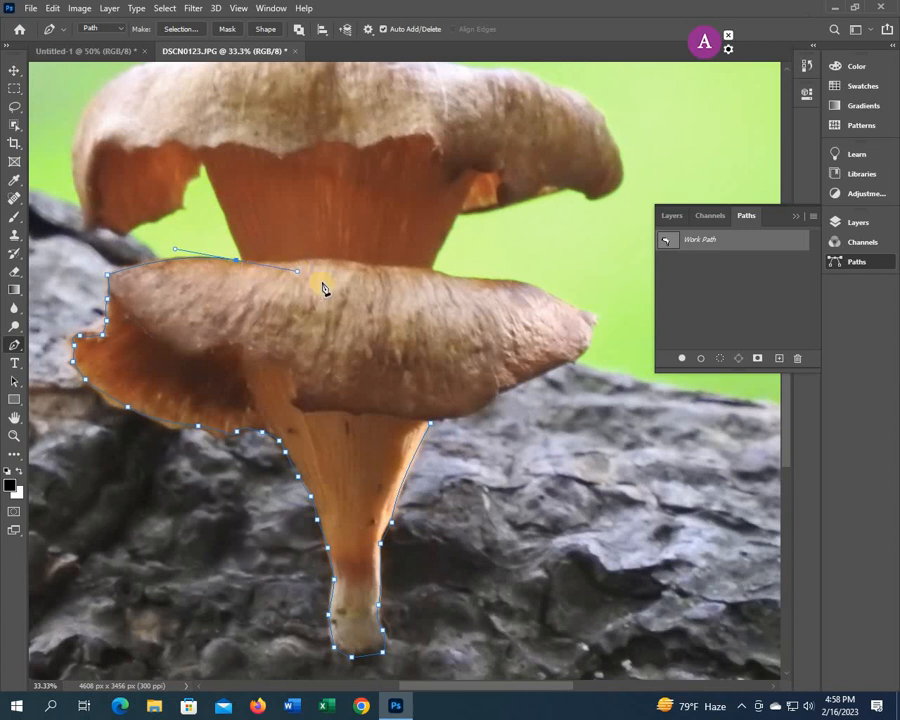
Trace the upper stem, the notch and the upper cap, and close the path down the mushroom's right side at the starting anchor.
{"action": "left_click", "coordinate": [244, 261], "text": "alt"}
{"action": "left_click", "coordinate": [229, 226]}
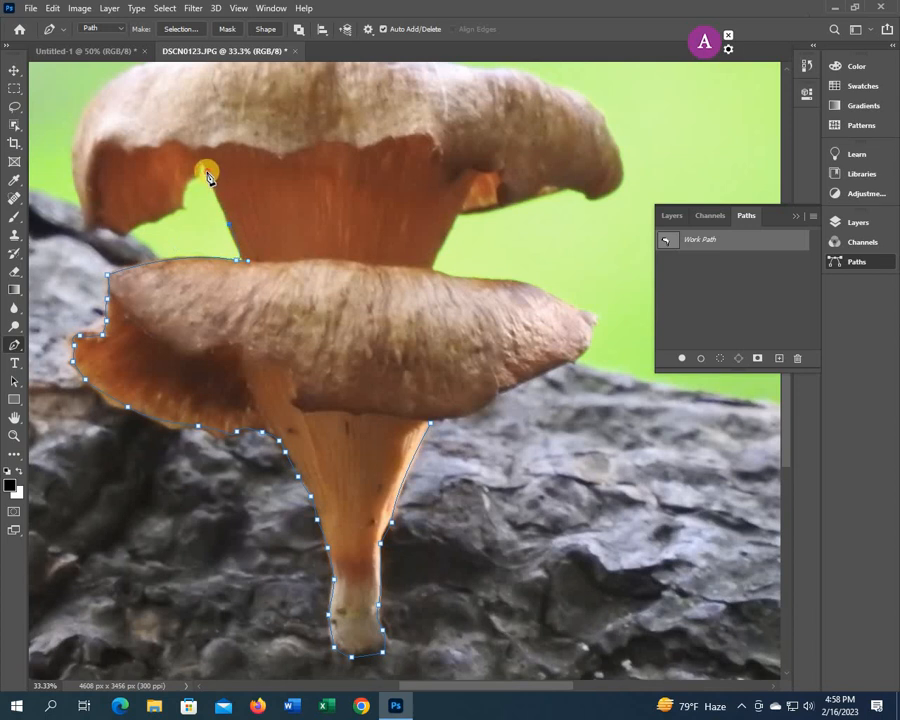
{"action": "left_click_drag", "start_coordinate": [201, 167], "coordinate": [182, 206]}
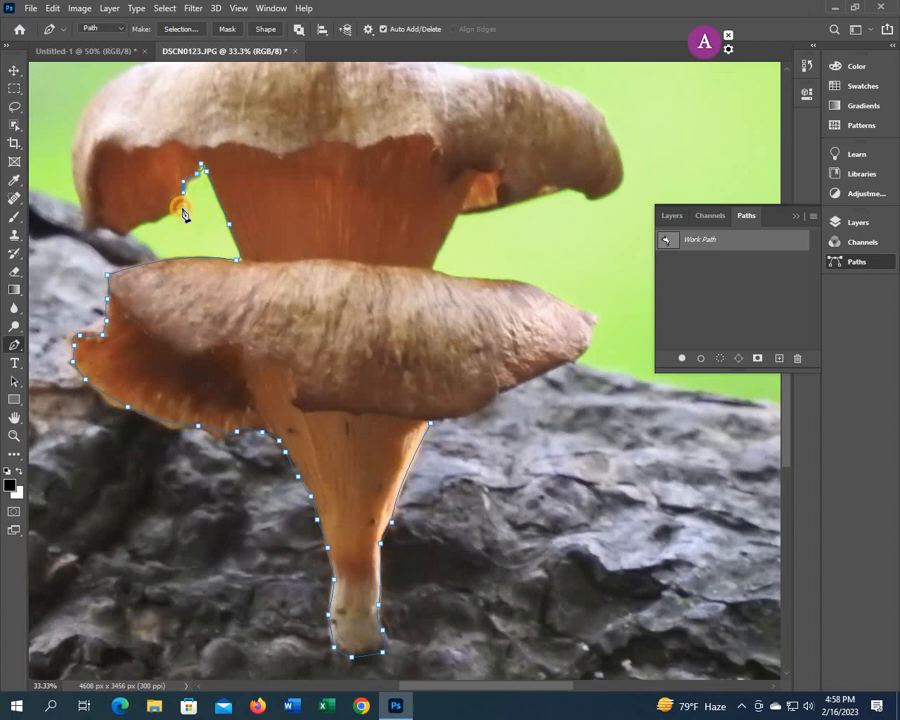
{"action": "left_click", "coordinate": [157, 211]}
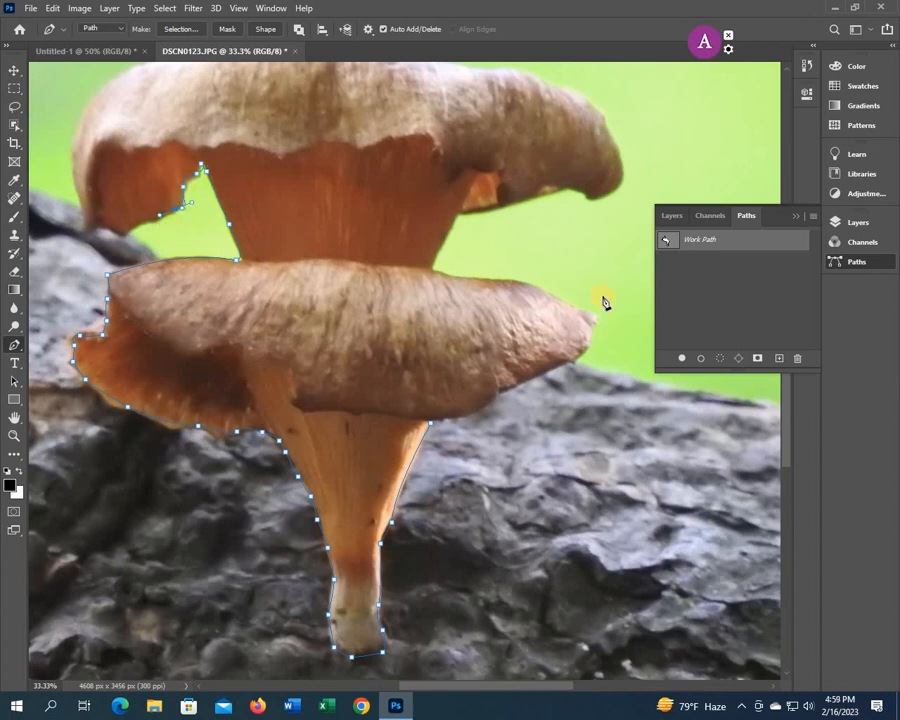
{"action": "left_click", "coordinate": [124, 238]}
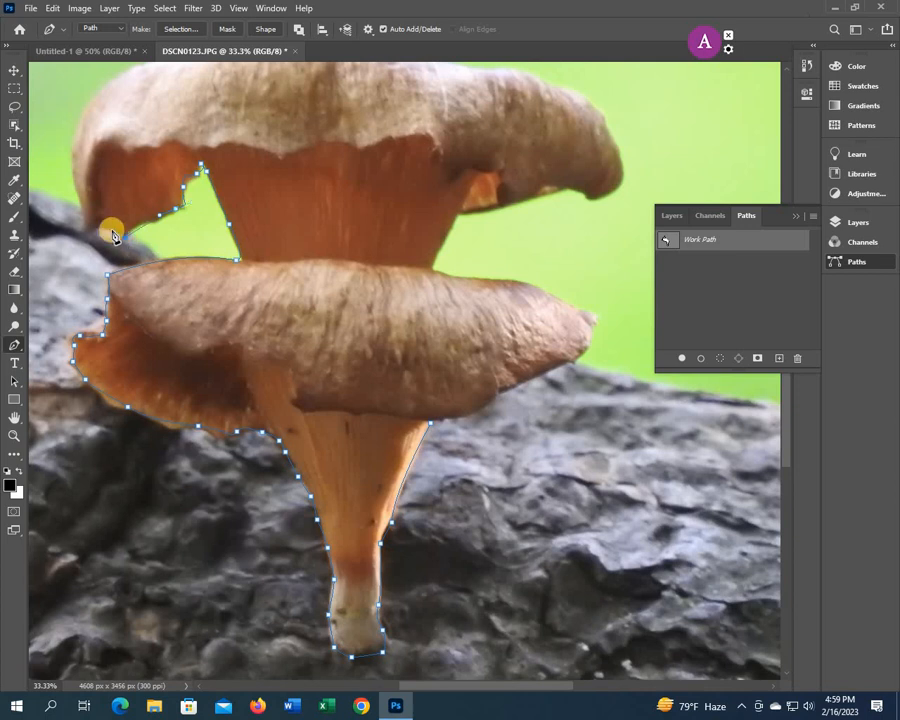
{"action": "left_click", "coordinate": [84, 229]}
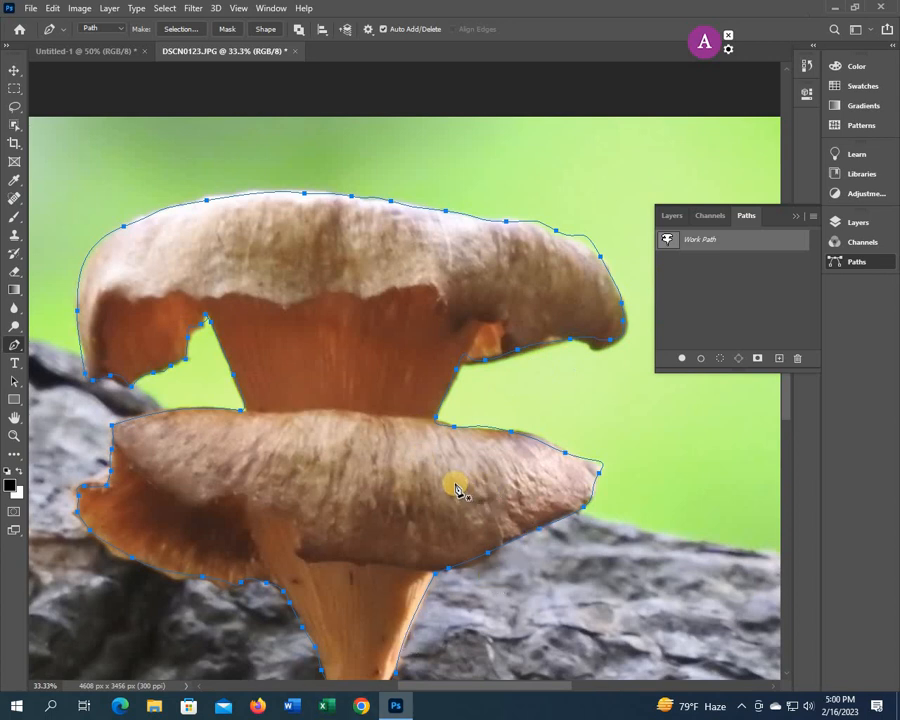
{"action": "left_click_drag", "start_coordinate": [438, 466], "coordinate": [457, 327]}
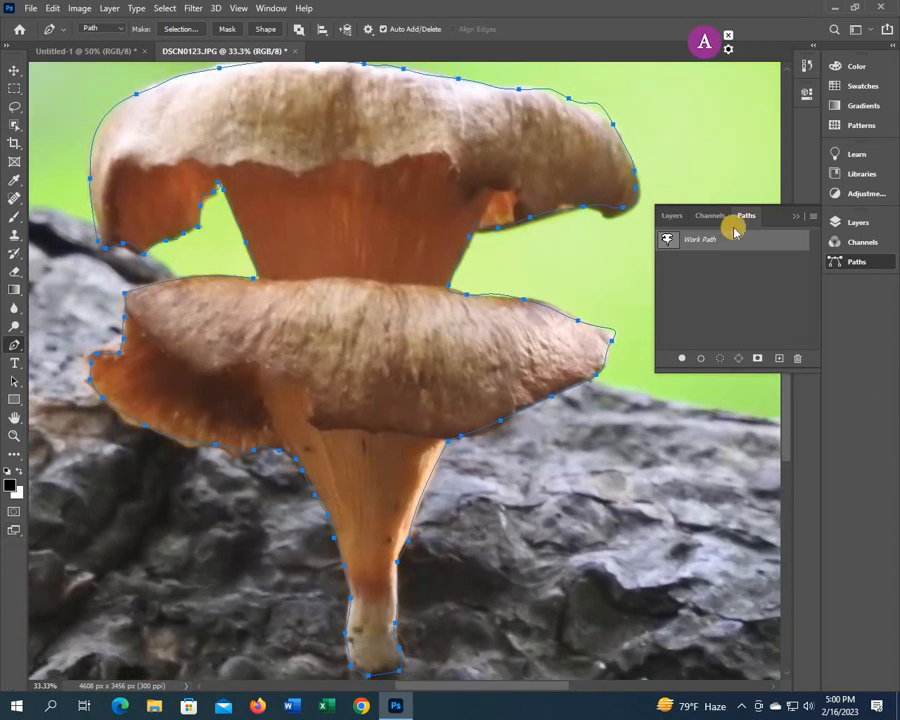
Save the work path under the name mushroom.
{"action": "left_click", "coordinate": [810, 216]}
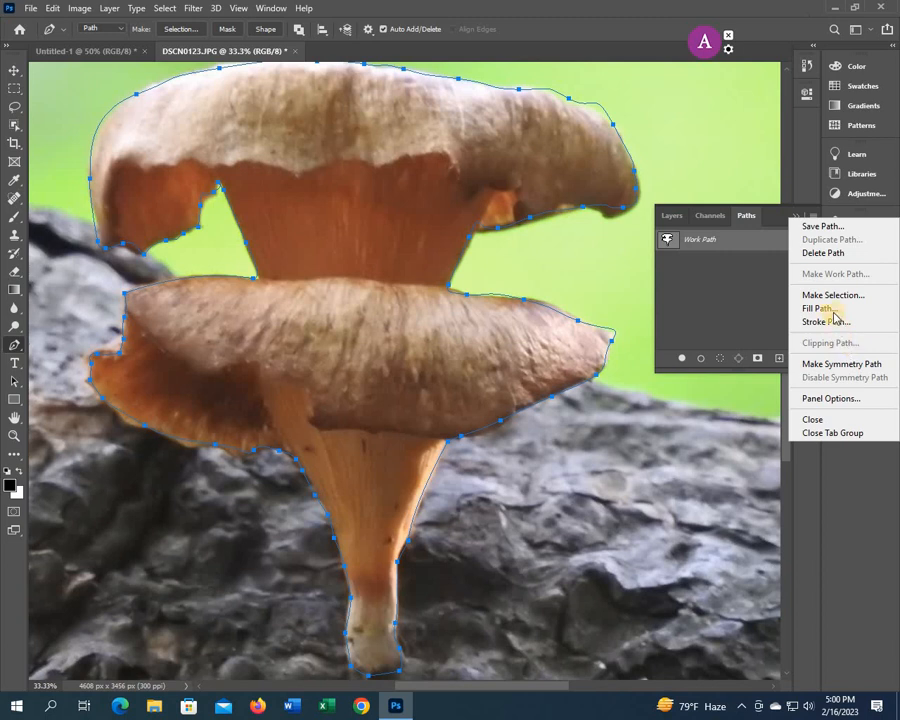
{"action": "left_click", "coordinate": [820, 226]}
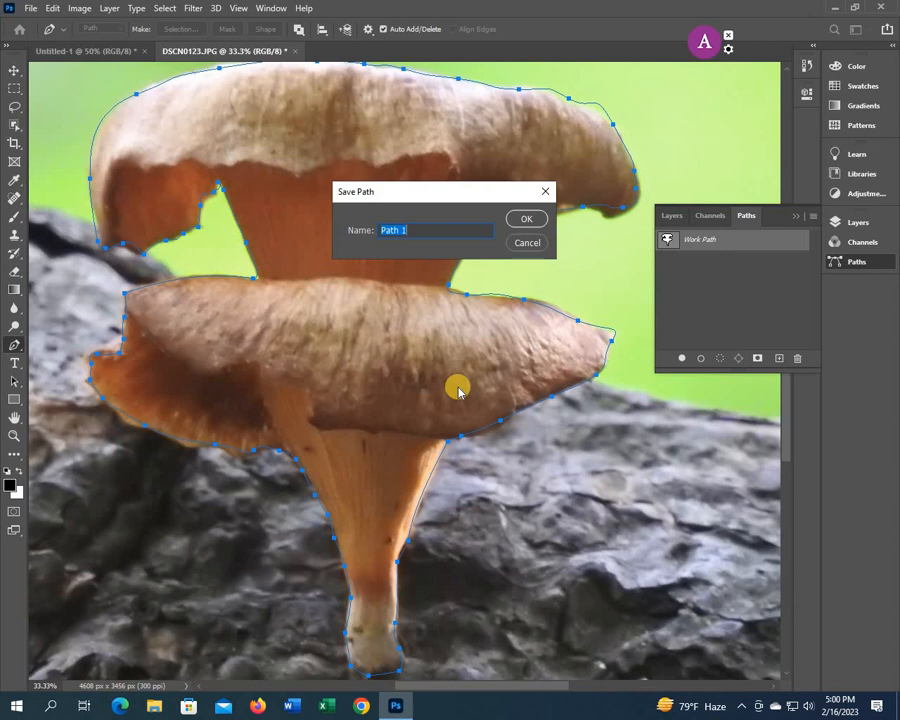
{"action": "type", "text": "mushroom"}
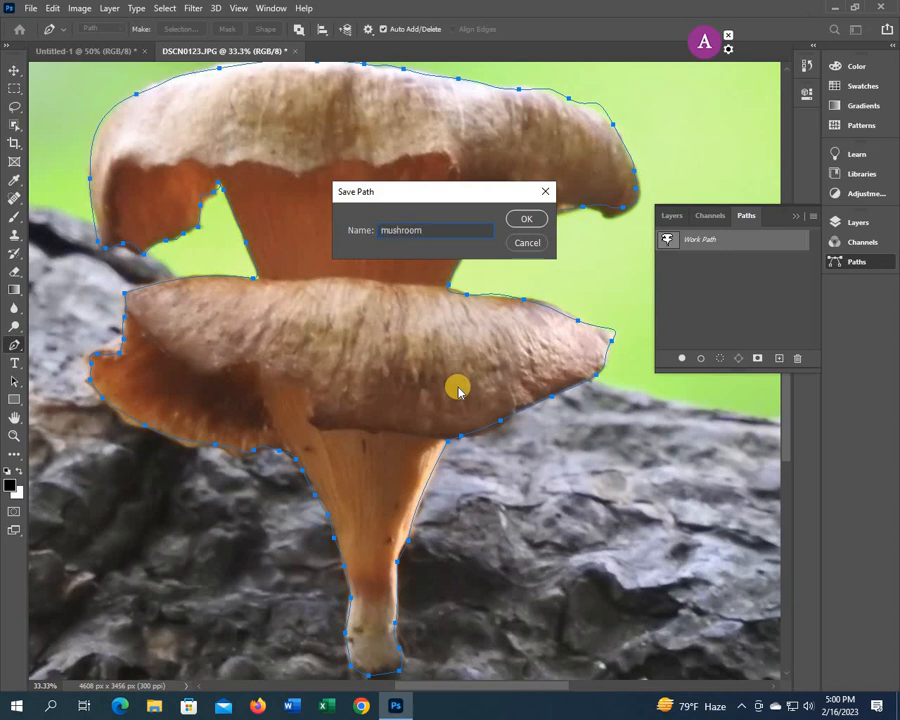
{"action": "left_click", "coordinate": [530, 220]}
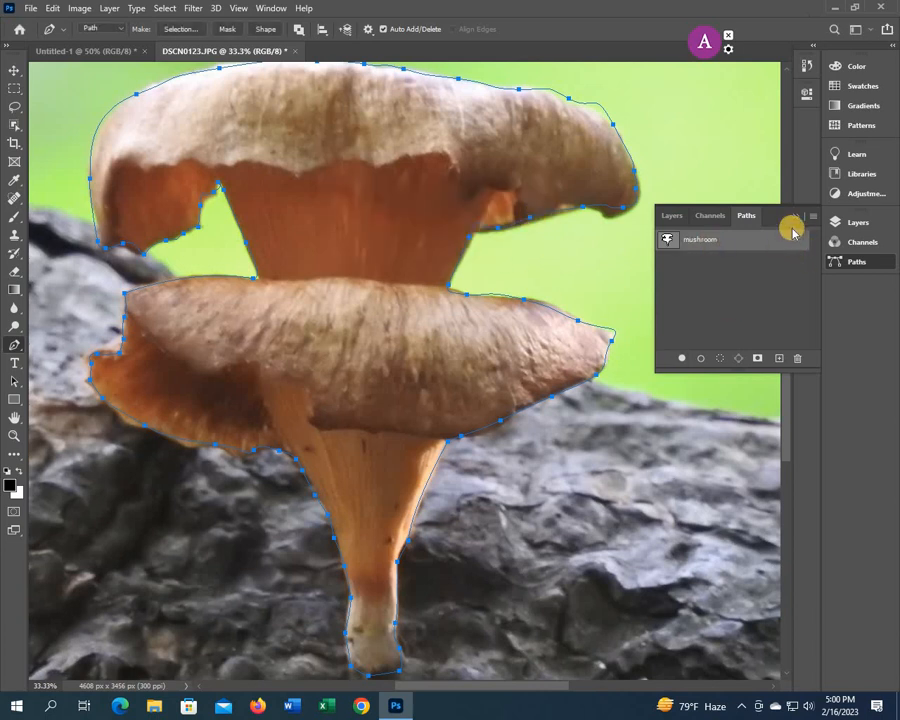
Make the mushroom path the image's clipping path, leaving the flatness blank.
{"action": "left_click", "coordinate": [812, 216]}
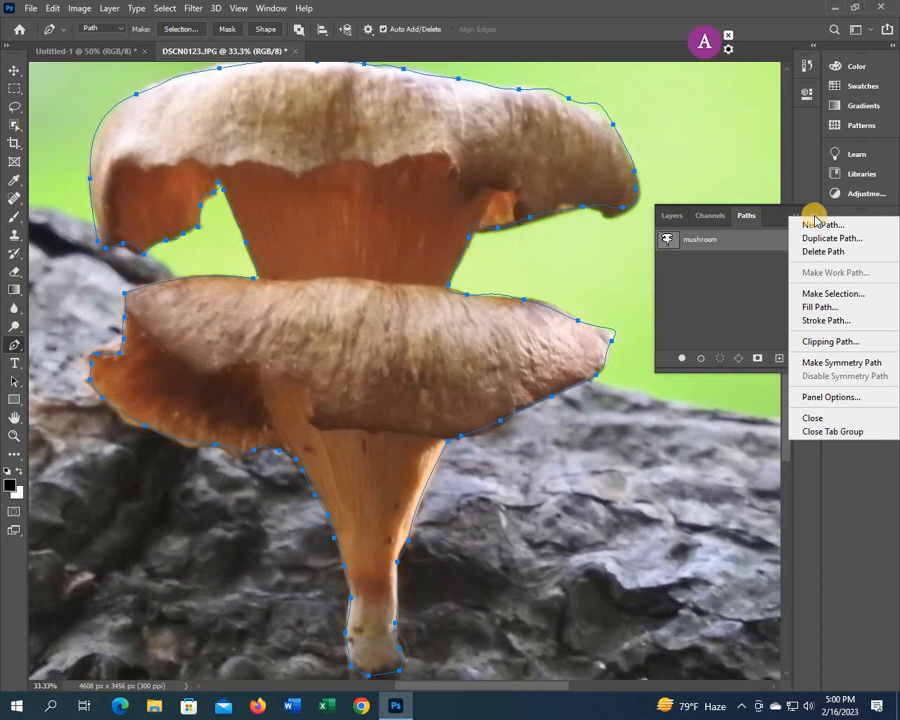
{"action": "left_click", "coordinate": [817, 345]}
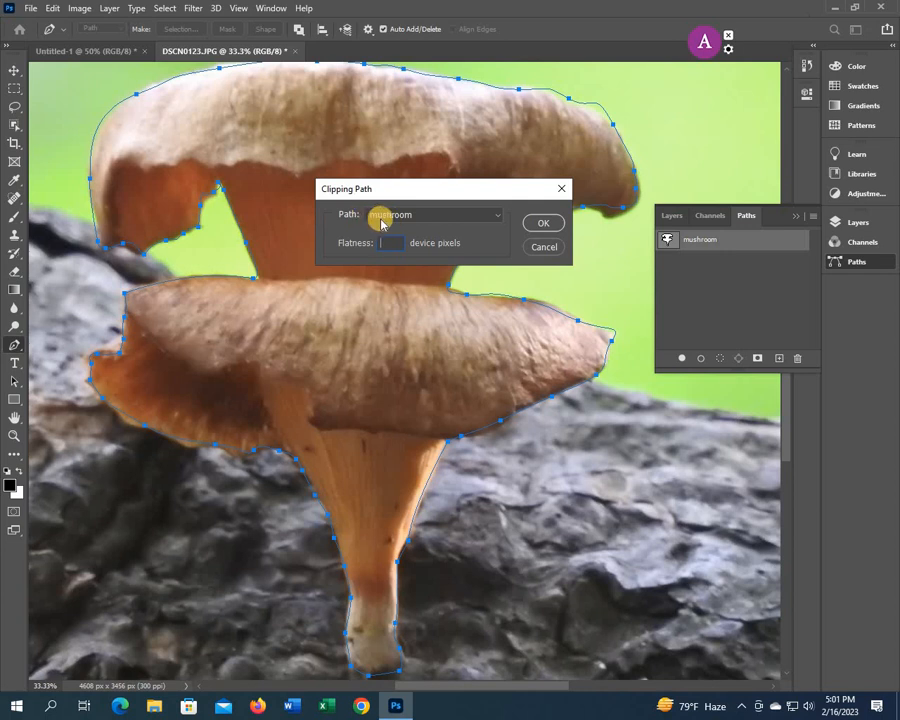
{"action": "left_click", "coordinate": [499, 217]}
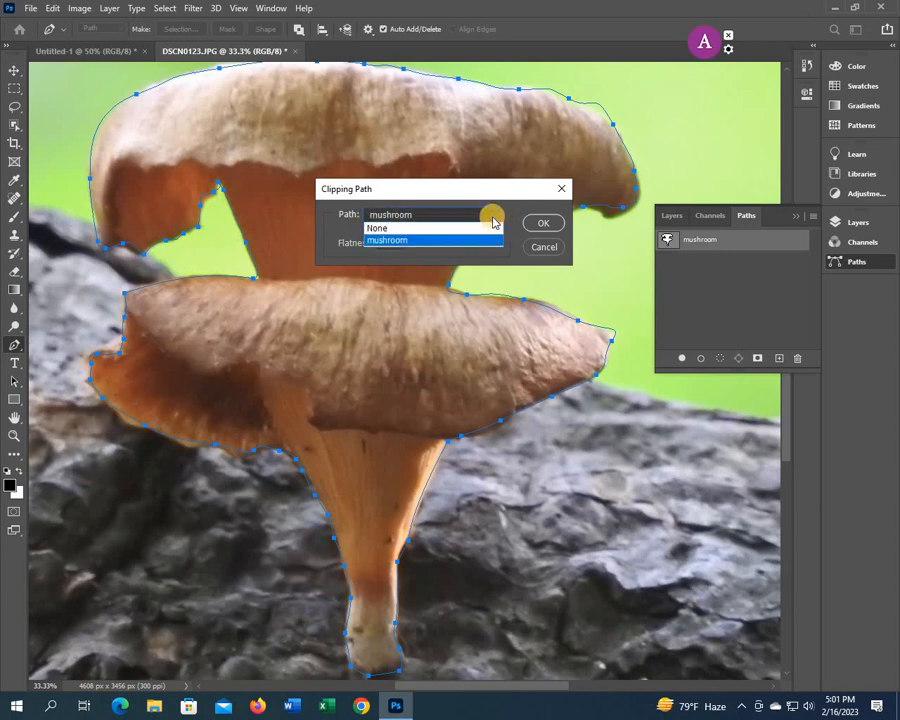
{"action": "left_click", "coordinate": [414, 241]}
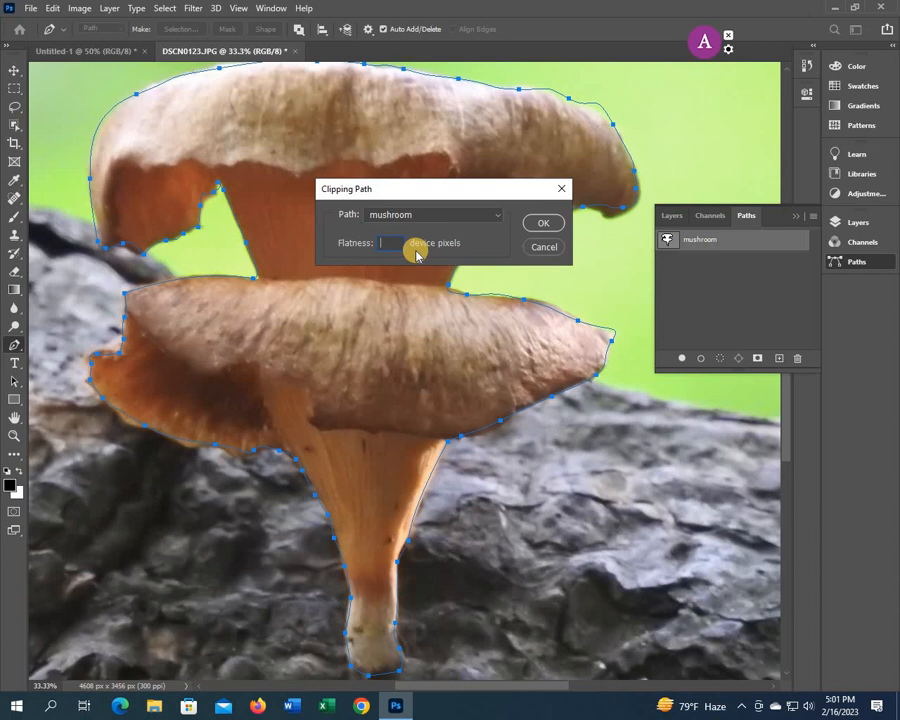
{"action": "left_click", "coordinate": [544, 223]}
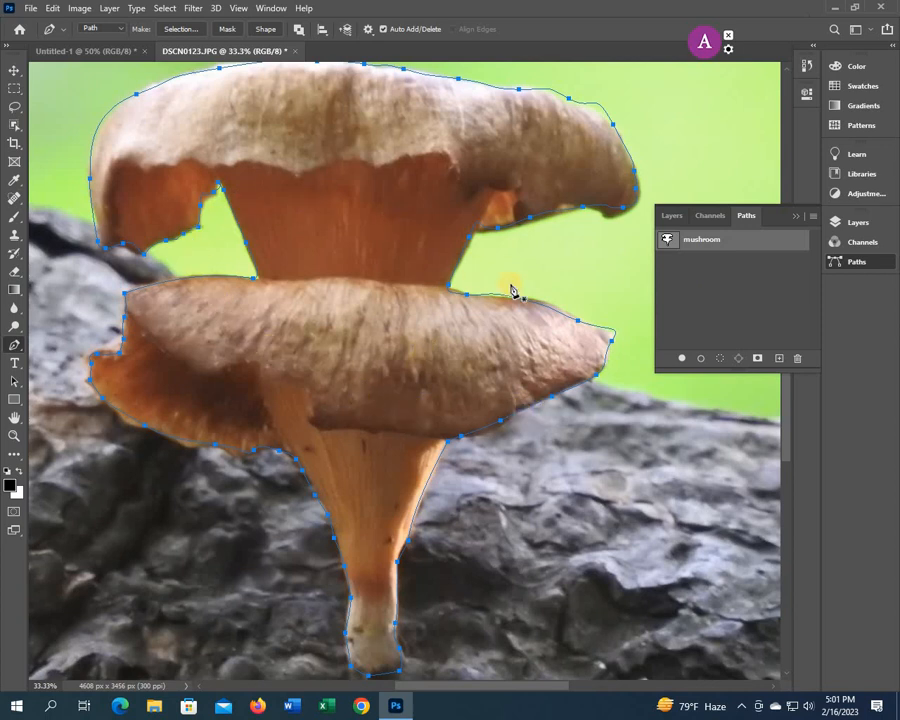
Start saving a copy of the image on the computer, into a new folder named mushroom on the Desktop.
{"action": "left_click", "coordinate": [33, 12]}
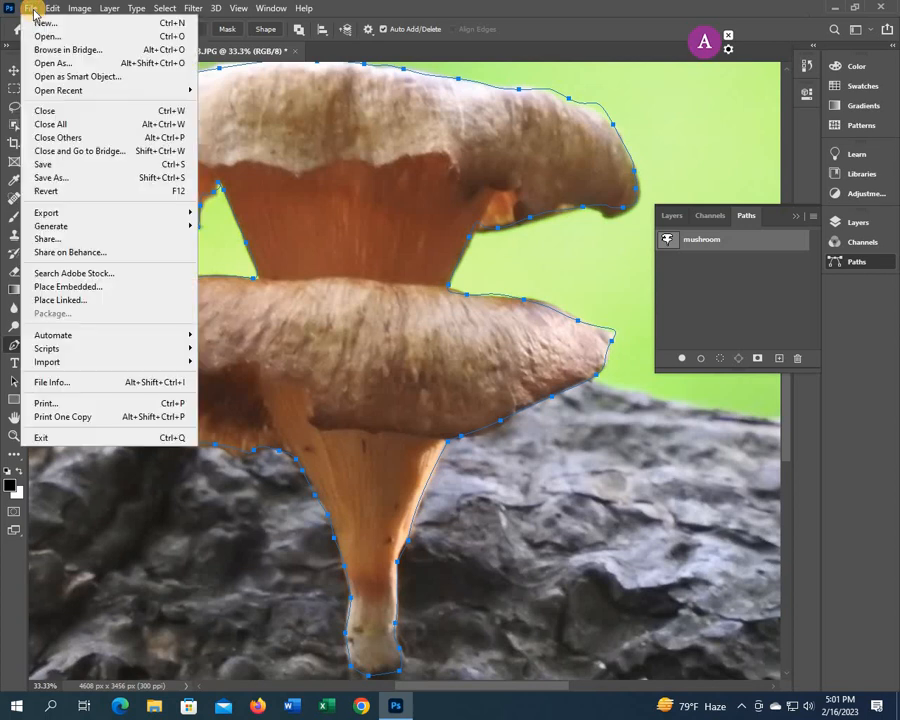
{"action": "left_click", "coordinate": [72, 183]}
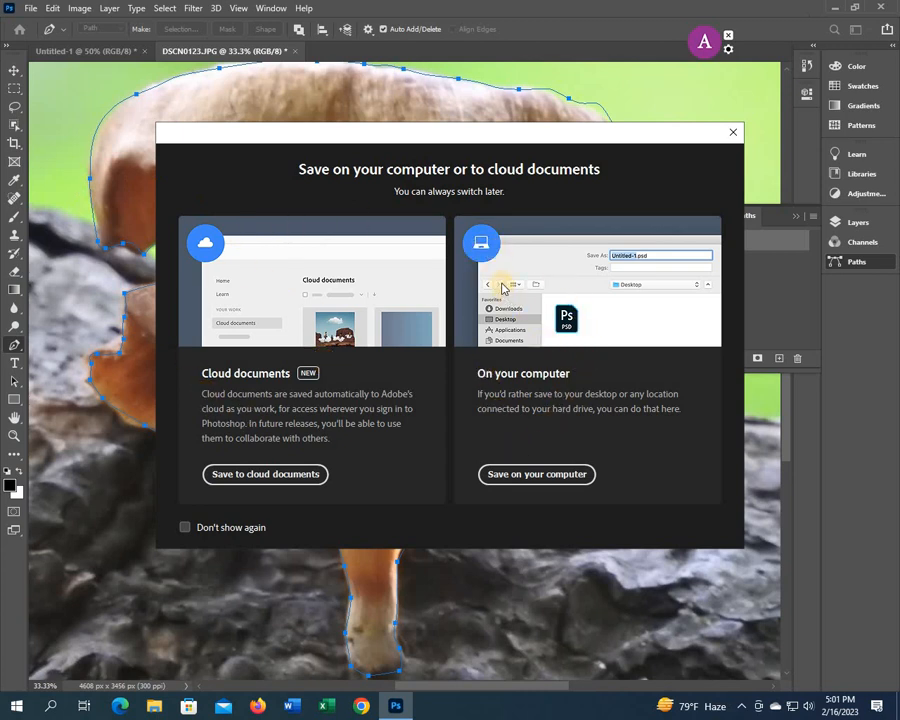
{"action": "left_click", "coordinate": [521, 477]}
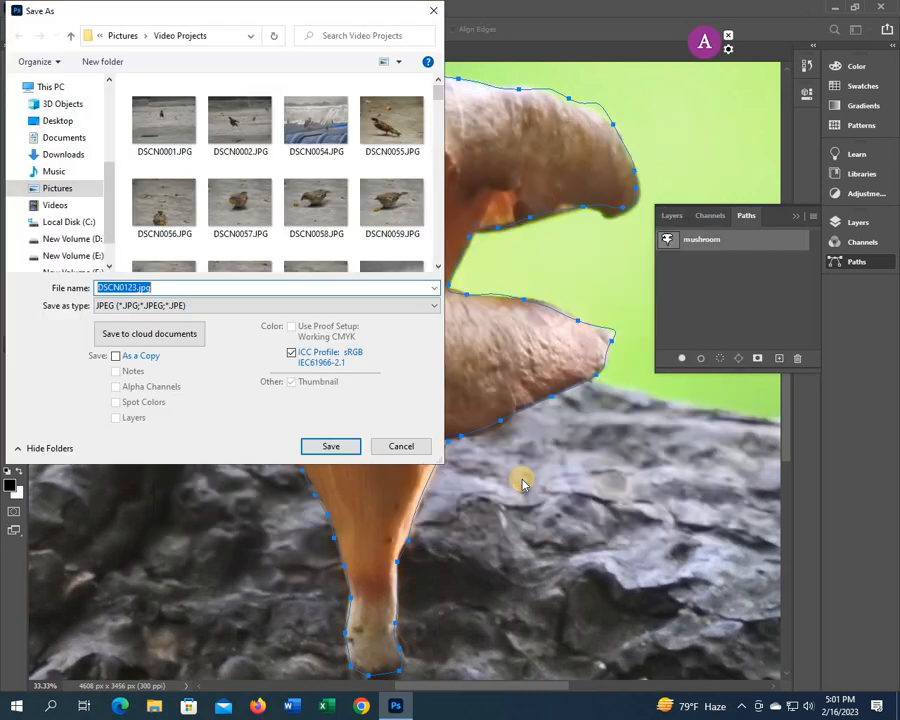
{"action": "left_click", "coordinate": [56, 120]}
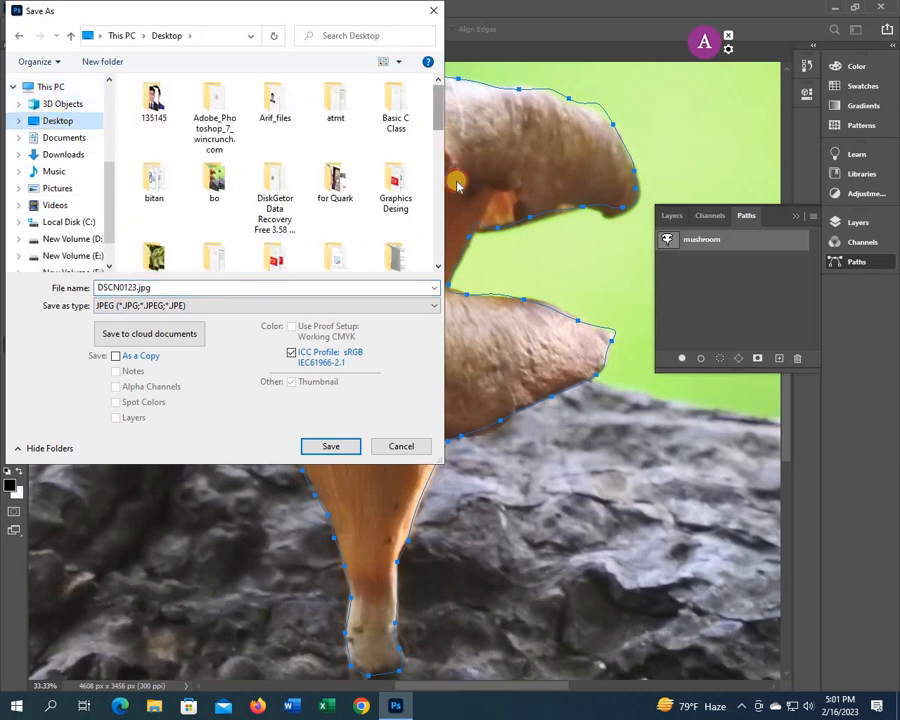
{"action": "scroll", "coordinate": [418, 200], "scroll_direction": "down", "scroll_amount": 5}
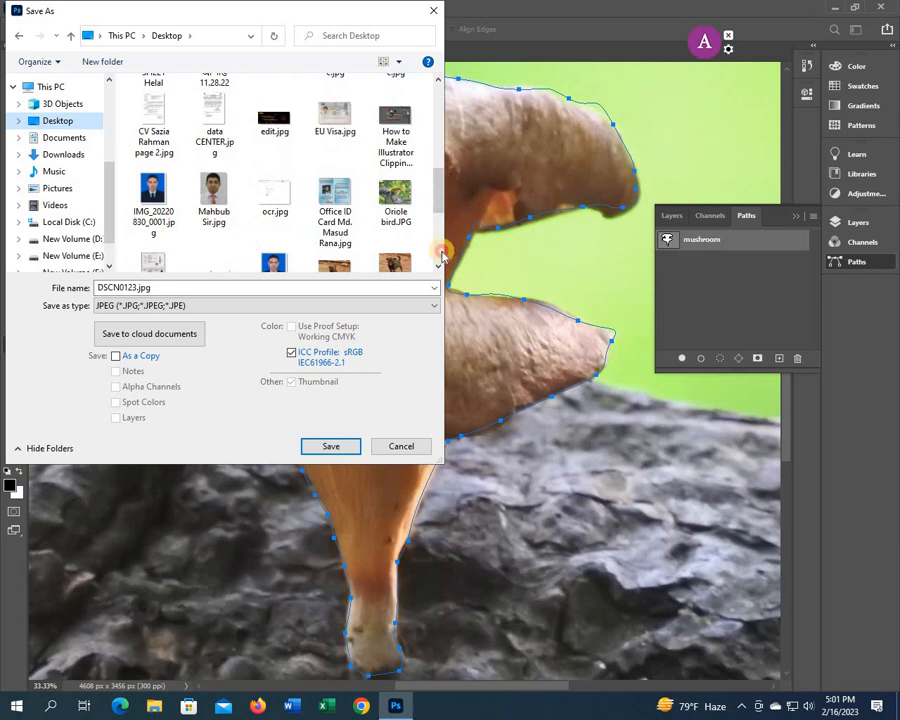
{"action": "scroll", "coordinate": [406, 250], "scroll_direction": "down", "scroll_amount": 5}
{"action": "right_click", "coordinate": [338, 225]}
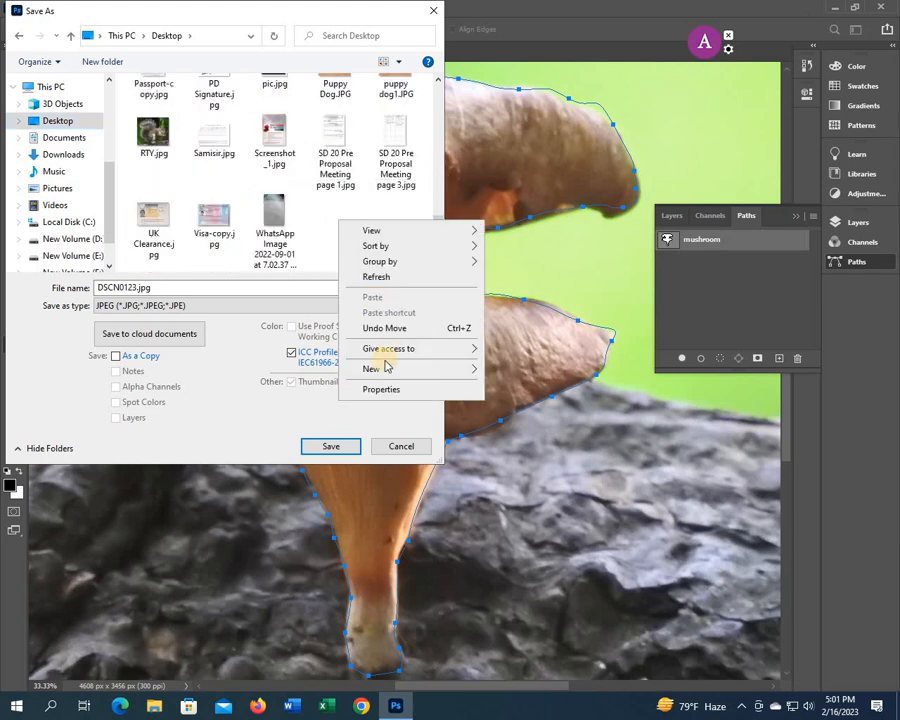
{"action": "mouse_move", "coordinate": [470, 368]}
{"action": "left_click", "coordinate": [512, 373]}
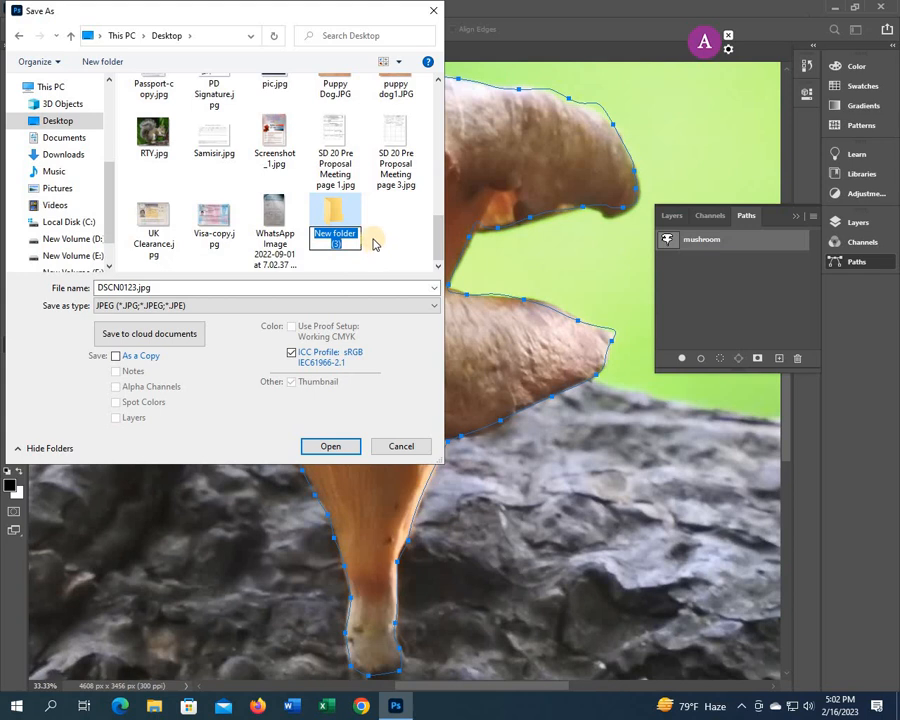
{"action": "type", "text": "mushroom"}
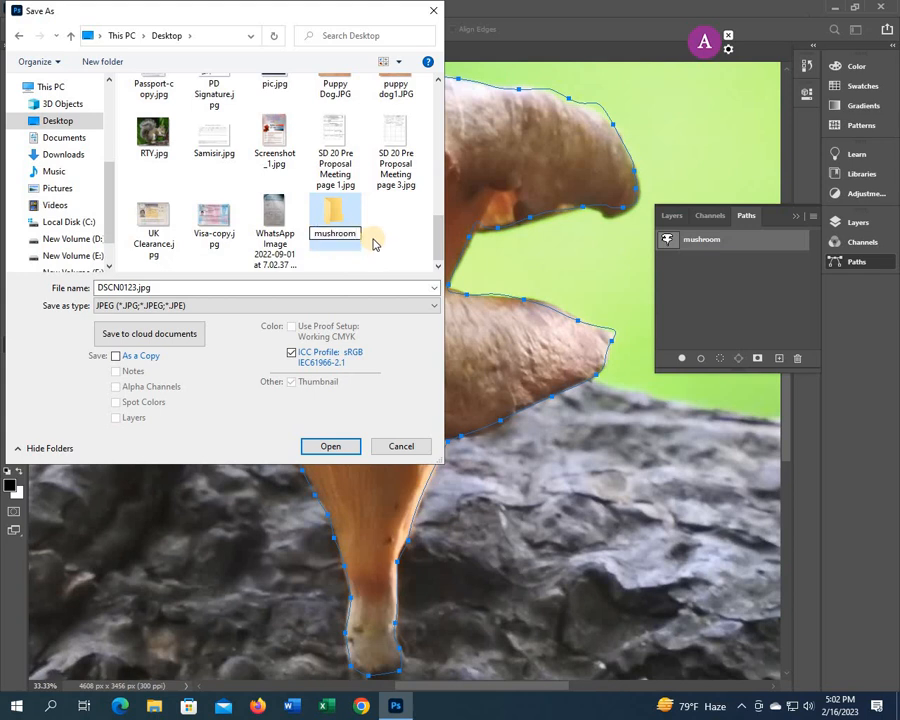
{"action": "double_click", "coordinate": [340, 220]}
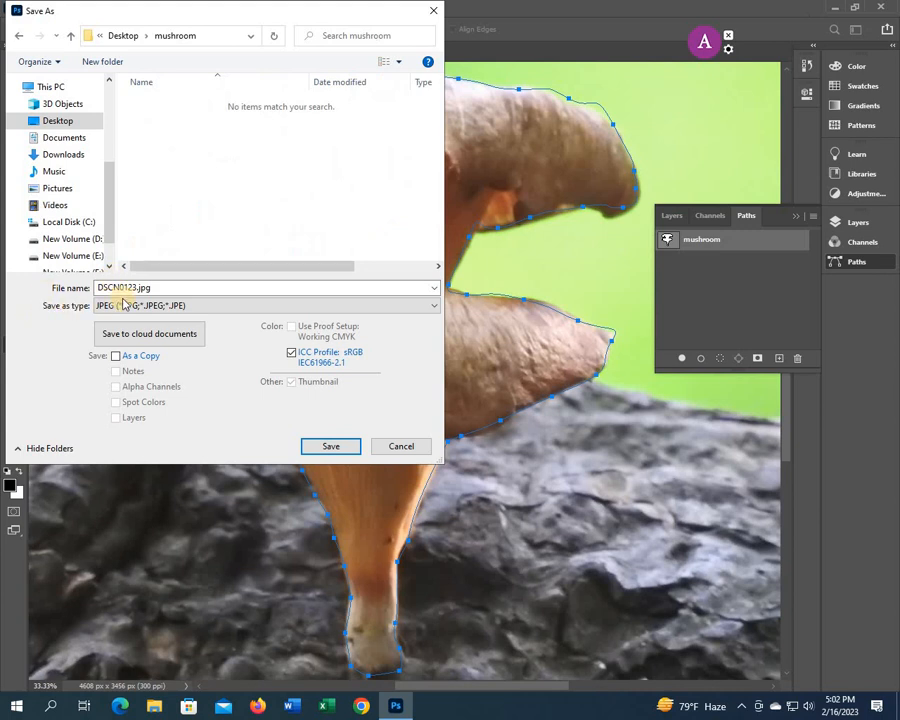
Save the image as mushroom in TIFF format with LZW compression, interleaved pixel order and IBM PC byte order.
{"action": "double_click", "coordinate": [131, 287]}
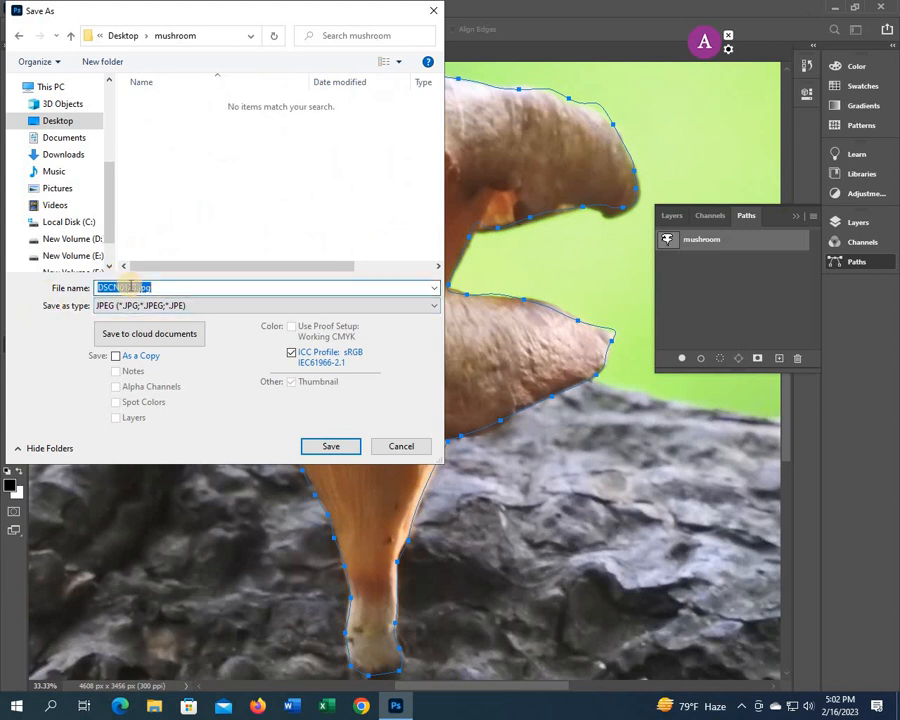
{"action": "type", "text": "mushroom"}
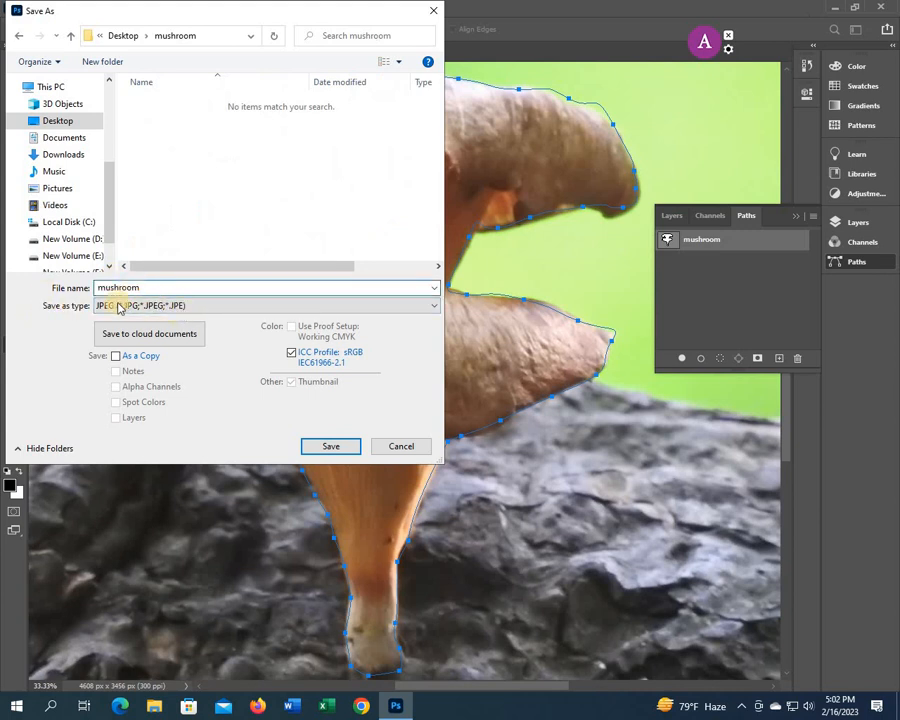
{"action": "left_click", "coordinate": [110, 304]}
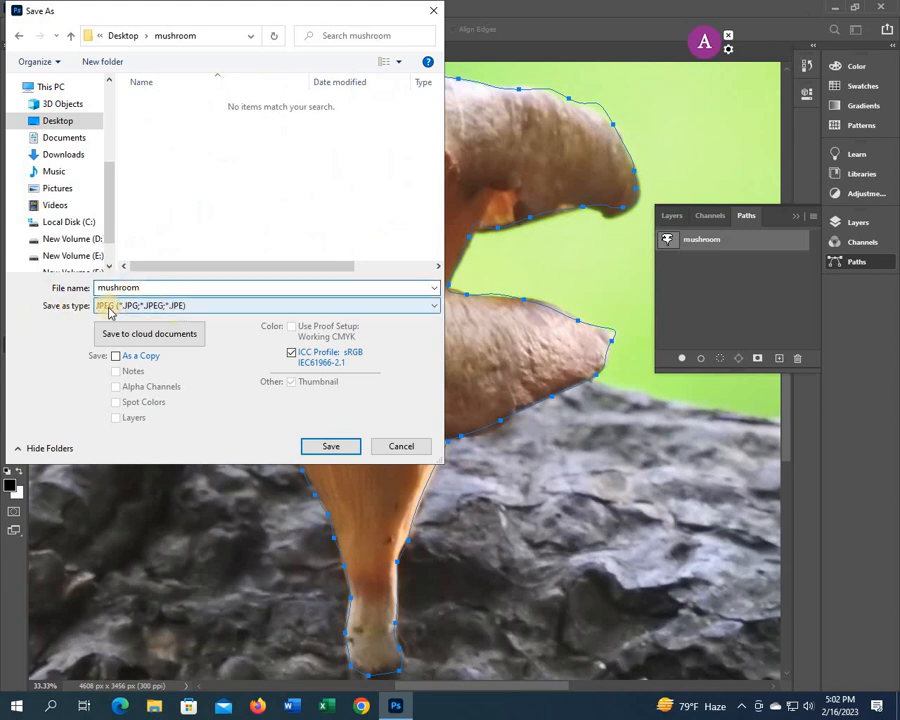
{"action": "left_click", "coordinate": [234, 307]}
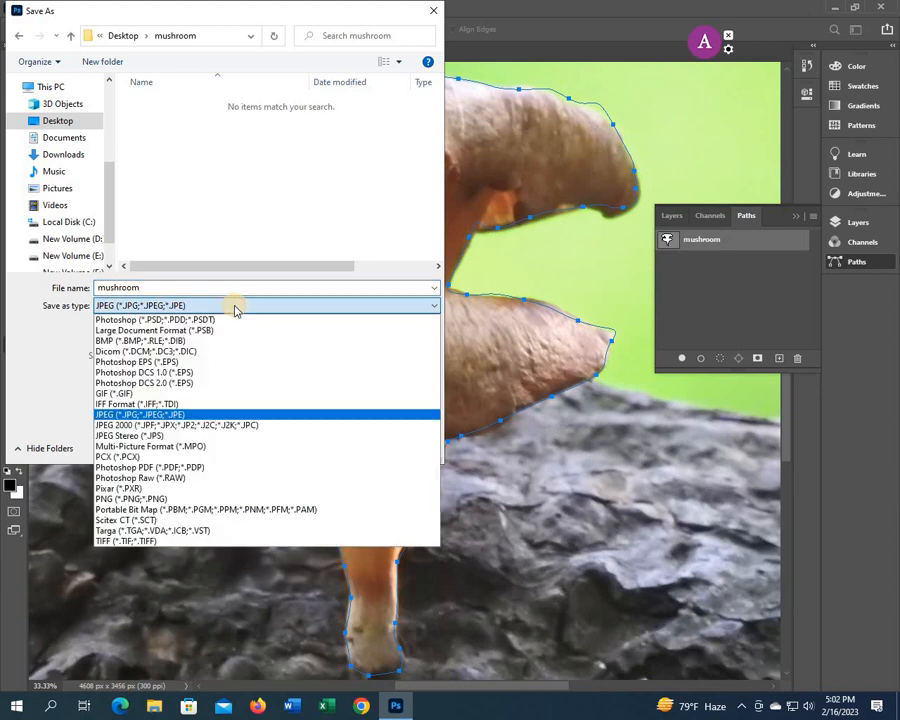
{"action": "left_click", "coordinate": [139, 548]}
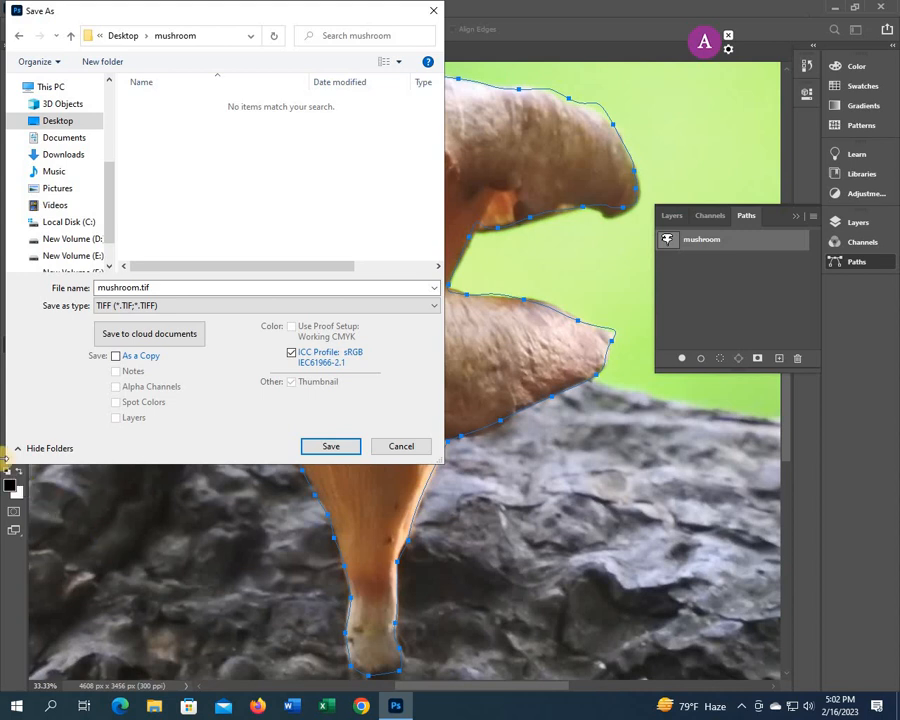
{"action": "left_click", "coordinate": [333, 449]}
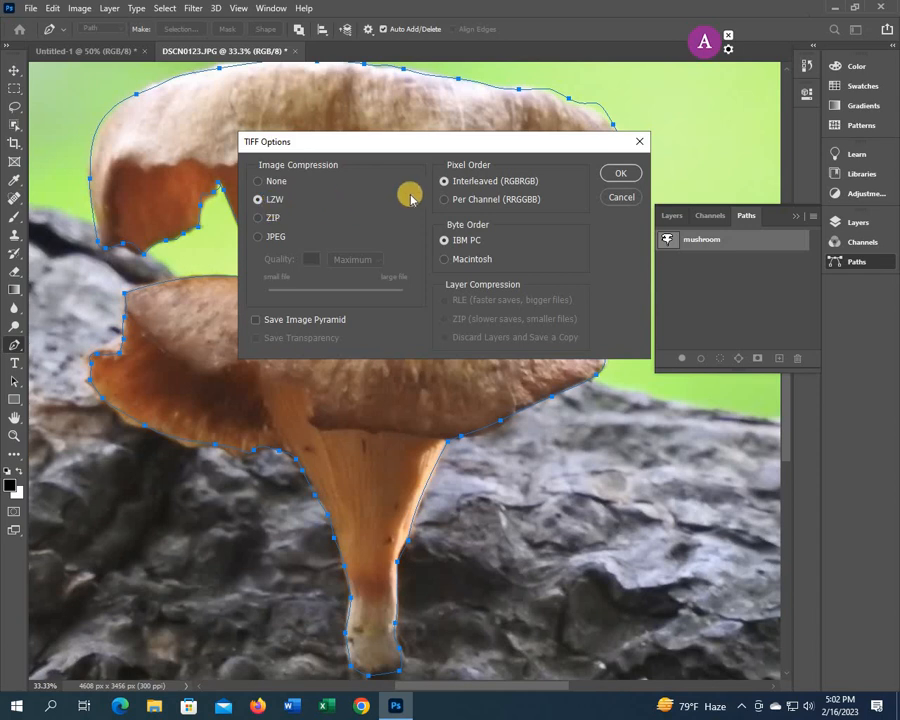
{"action": "left_click", "coordinate": [624, 176]}
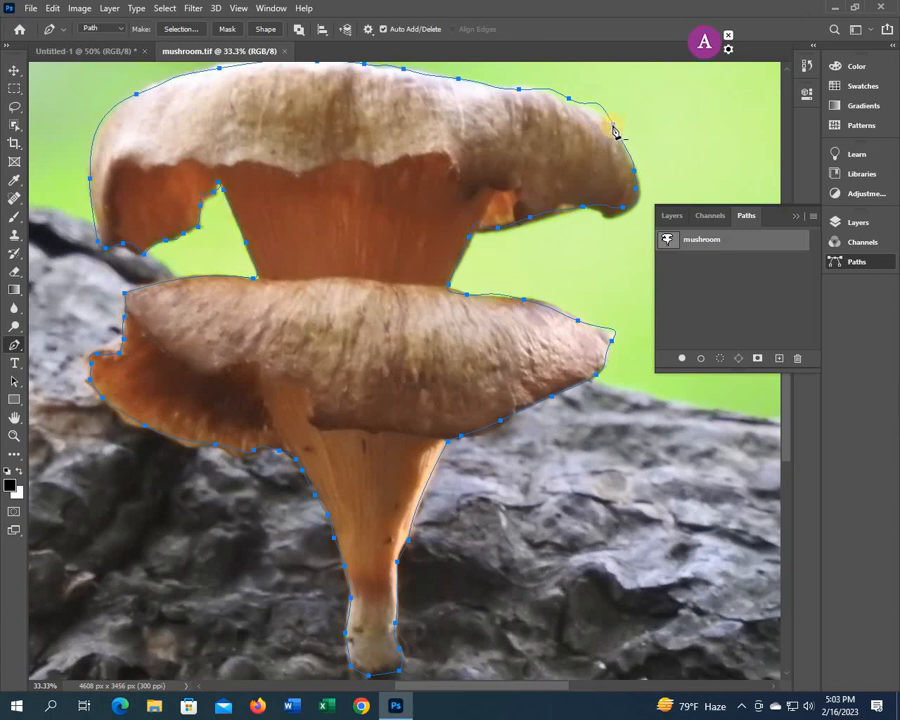
Adjust the path at the upper stem's left base and lower cap's upper right edge with Direct Selection, and select the whole path with Path Selection.
{"action": "left_click", "coordinate": [15, 380]}
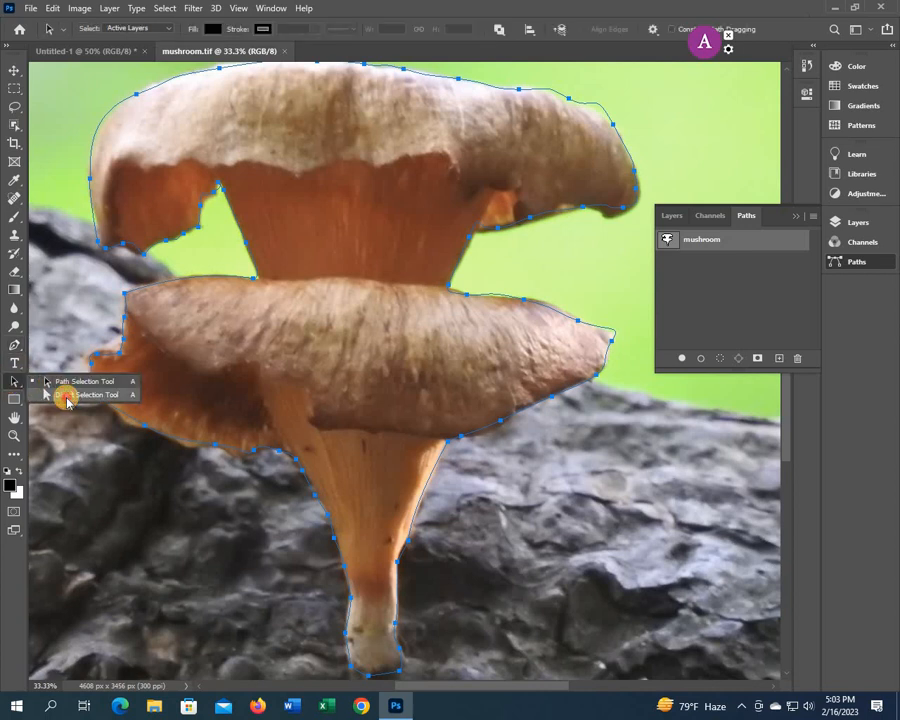
{"action": "left_click", "coordinate": [67, 398]}
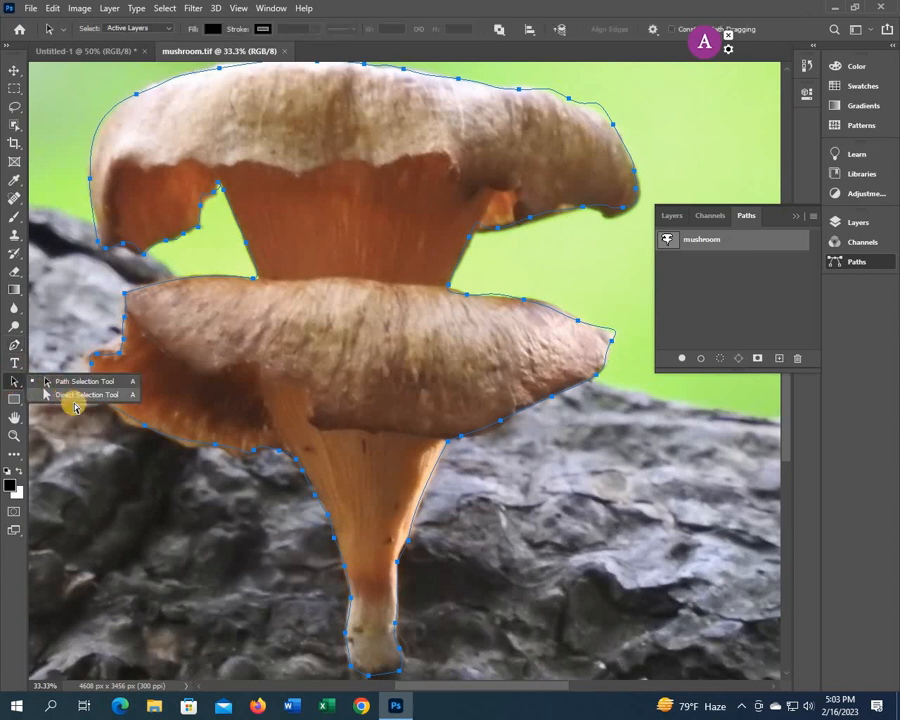
{"action": "left_click", "coordinate": [255, 281]}
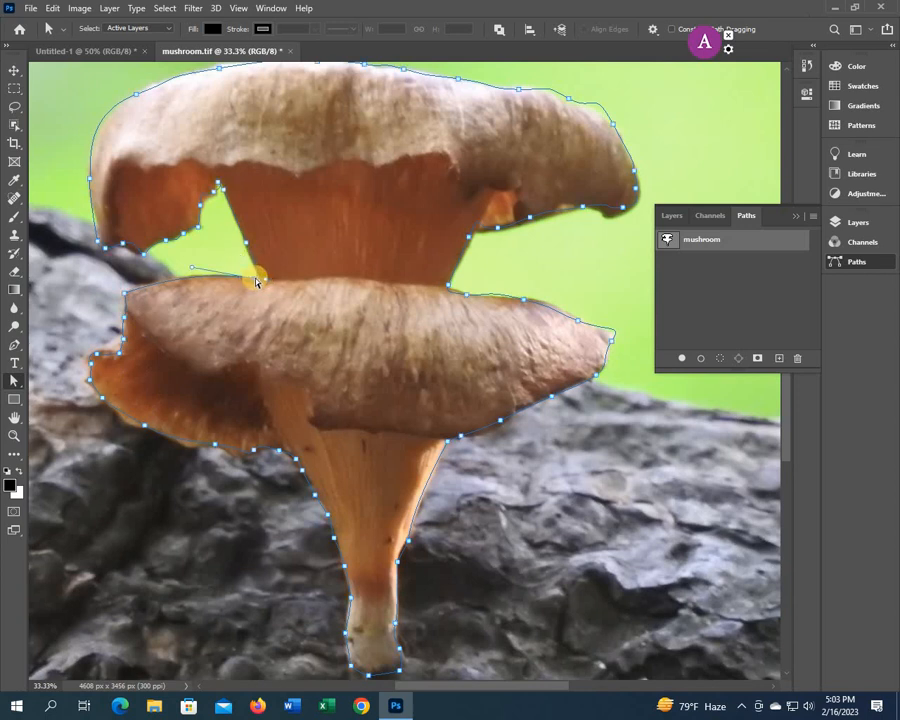
{"action": "left_click_drag", "start_coordinate": [261, 279], "coordinate": [262, 281]}
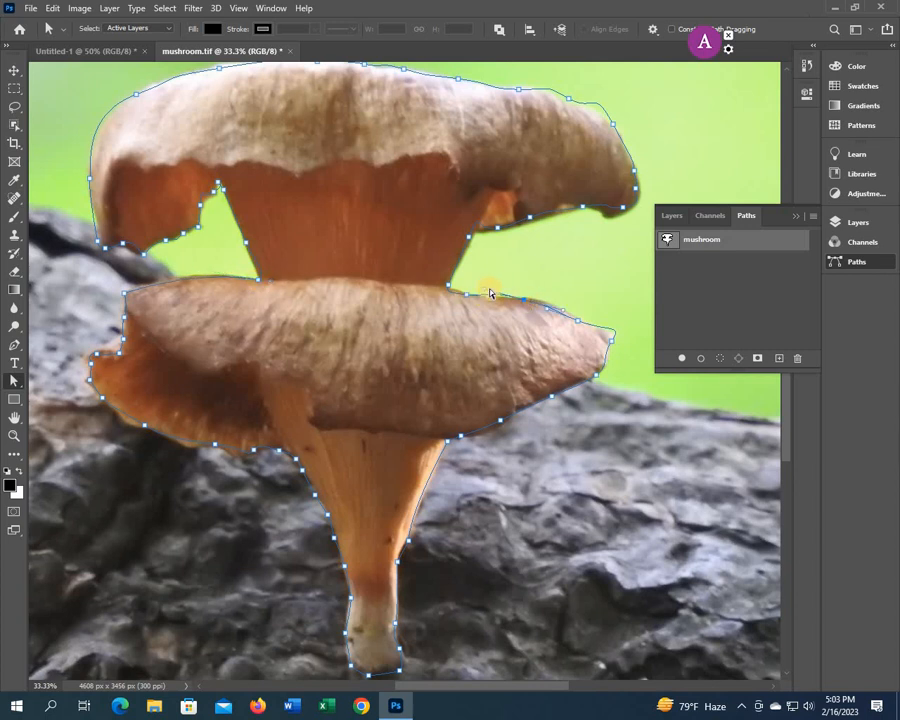
{"action": "left_click_drag", "start_coordinate": [486, 291], "coordinate": [500, 297]}
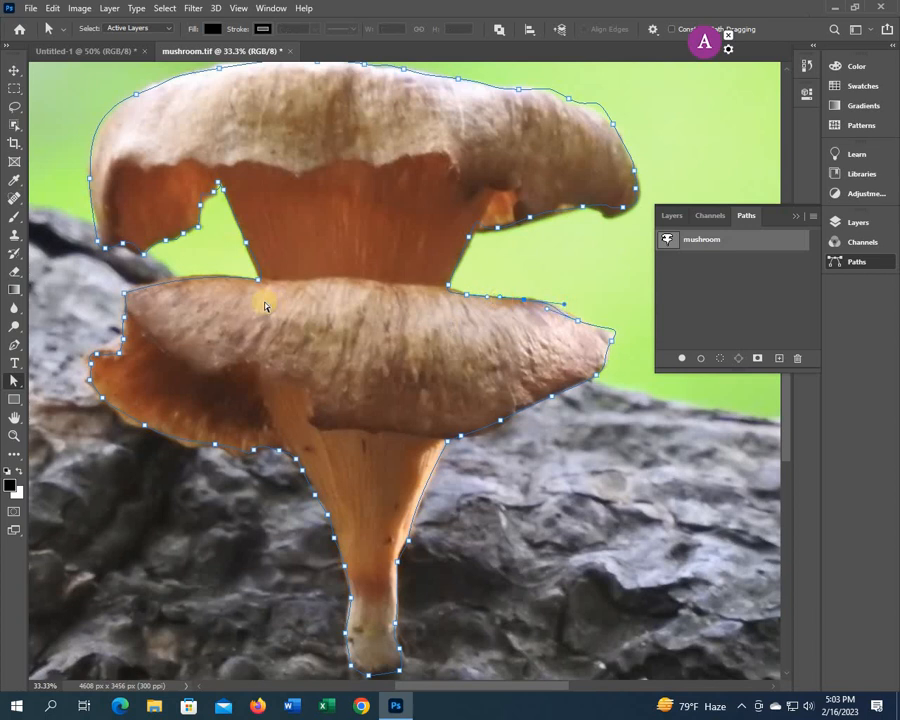
{"action": "left_click_drag", "start_coordinate": [15, 381], "coordinate": [72, 382]}
{"action": "left_click", "coordinate": [216, 278]}
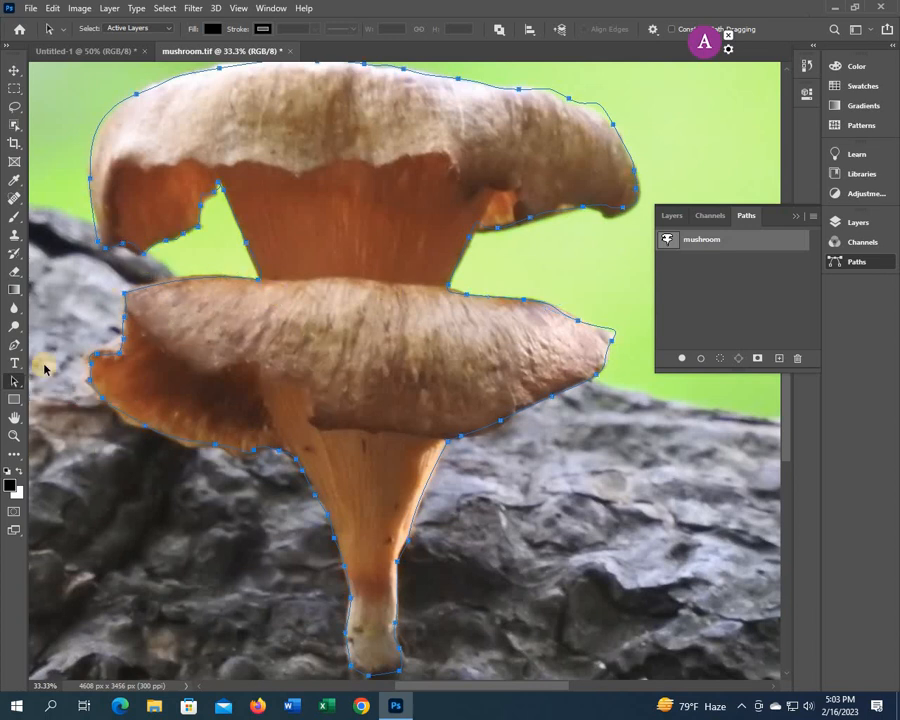
Minimize Photoshop, search the computer for "ill" and launch Illustrator CC.
{"action": "left_click", "coordinate": [834, 13]}
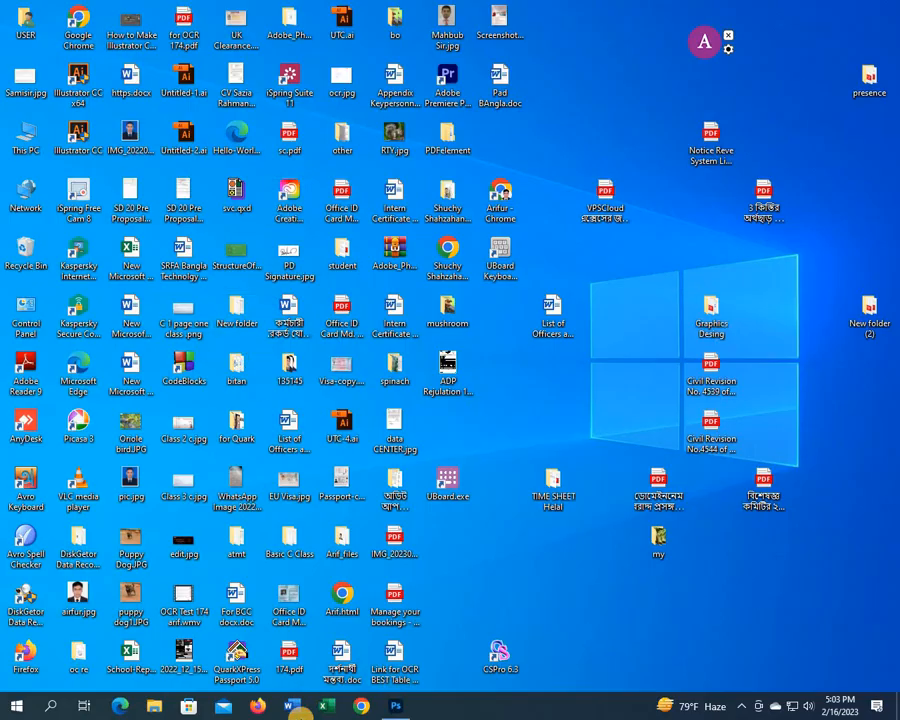
{"action": "left_click", "coordinate": [15, 705]}
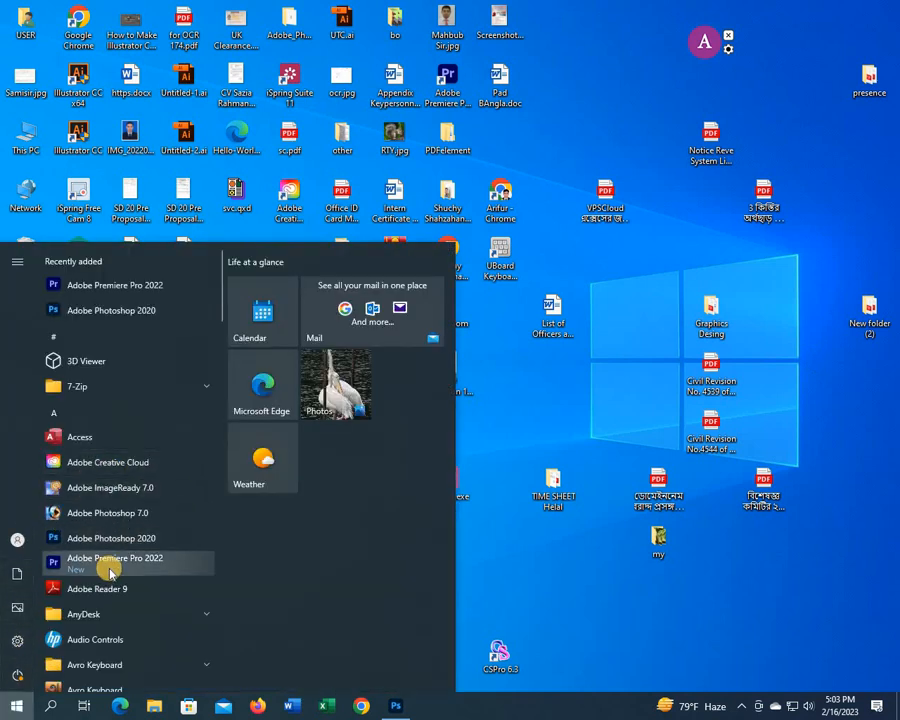
{"action": "scroll", "coordinate": [110, 568], "scroll_direction": "down", "scroll_amount": 3}
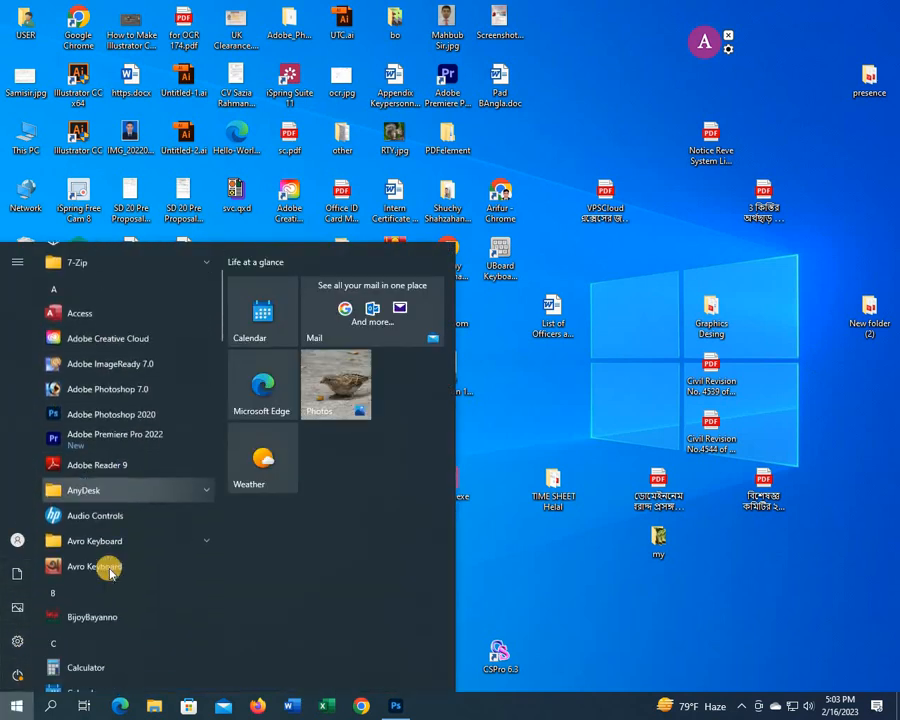
{"action": "left_click", "coordinate": [45, 706]}
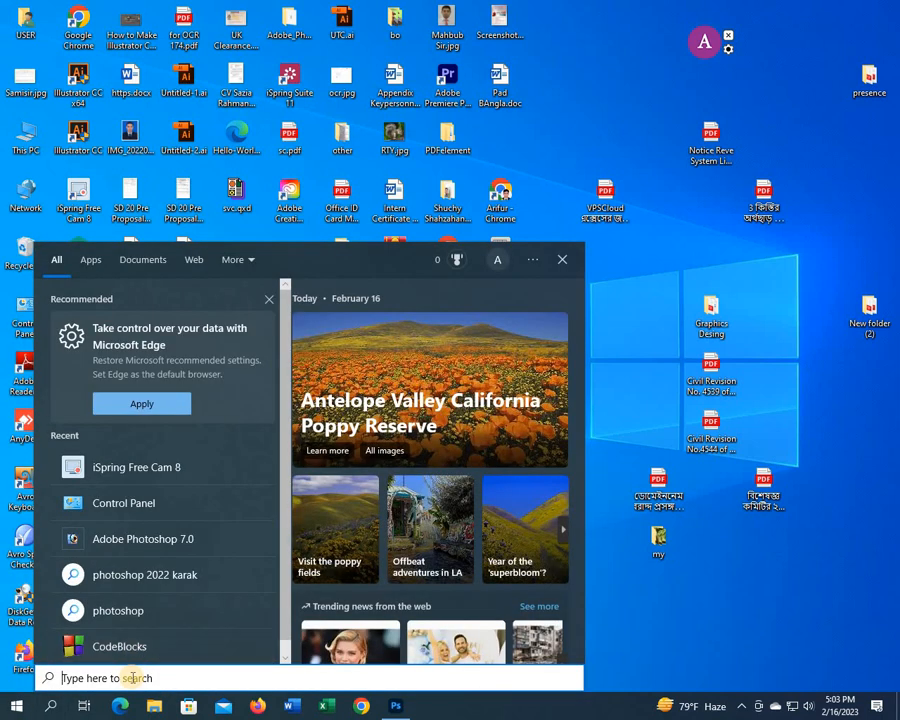
{"action": "type", "text": "i"}
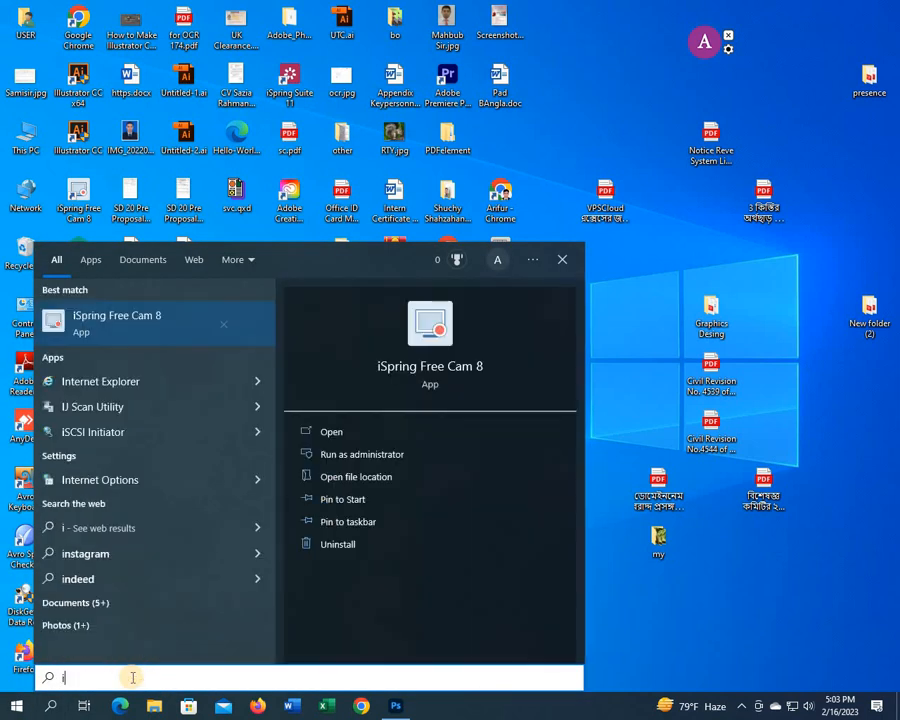
{"action": "type", "text": "l"}
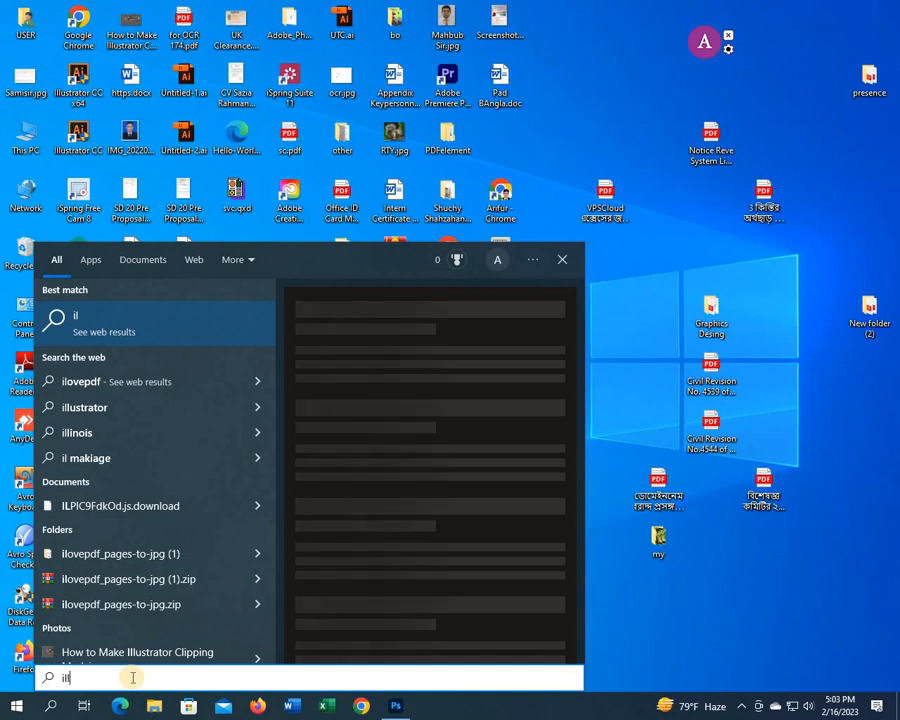
{"action": "type", "text": "l"}
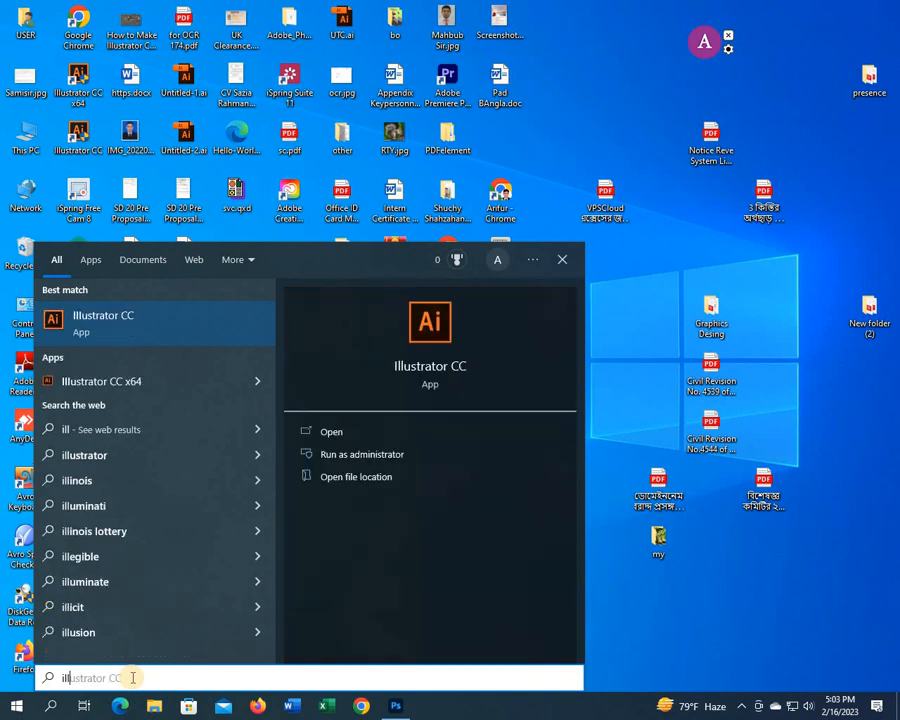
{"action": "left_click", "coordinate": [92, 322]}
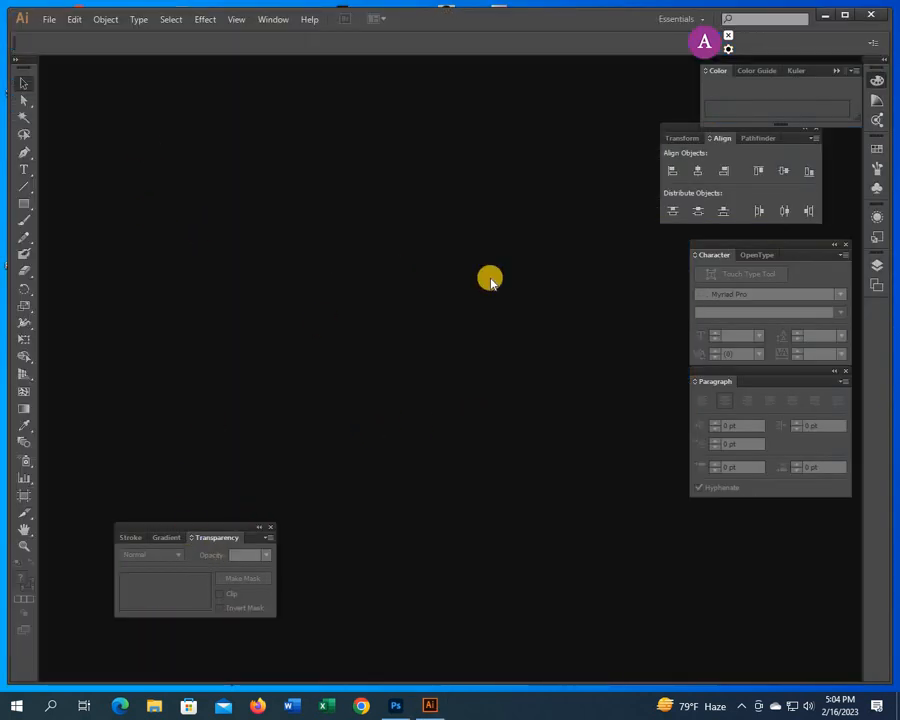
Create a new portrait A4 document of 210 x 297 mm with one artboard in CMYK.
{"action": "left_click", "coordinate": [49, 22]}
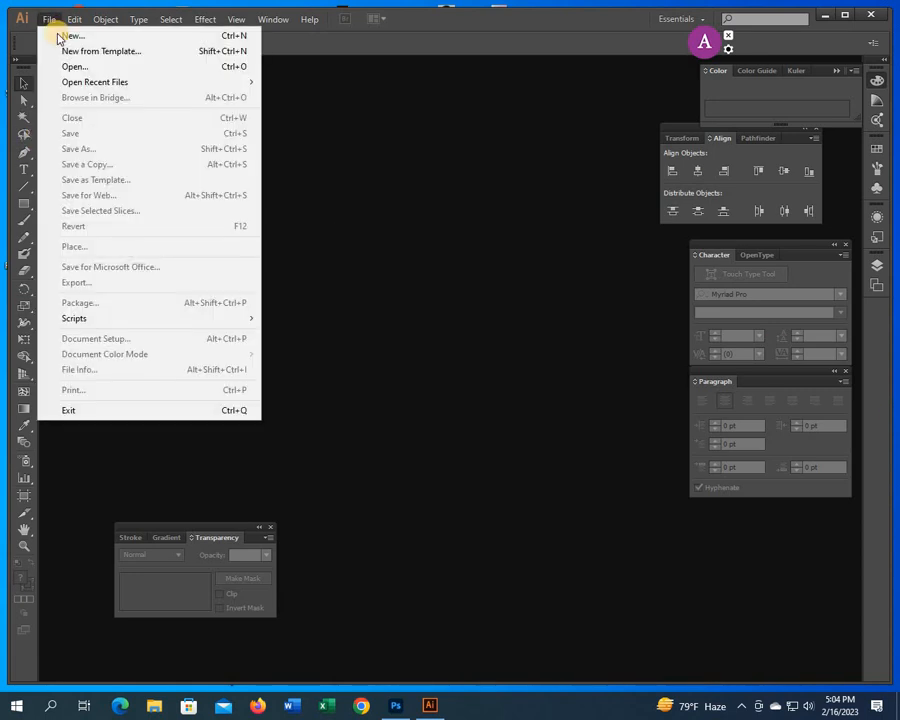
{"action": "left_click", "coordinate": [64, 38]}
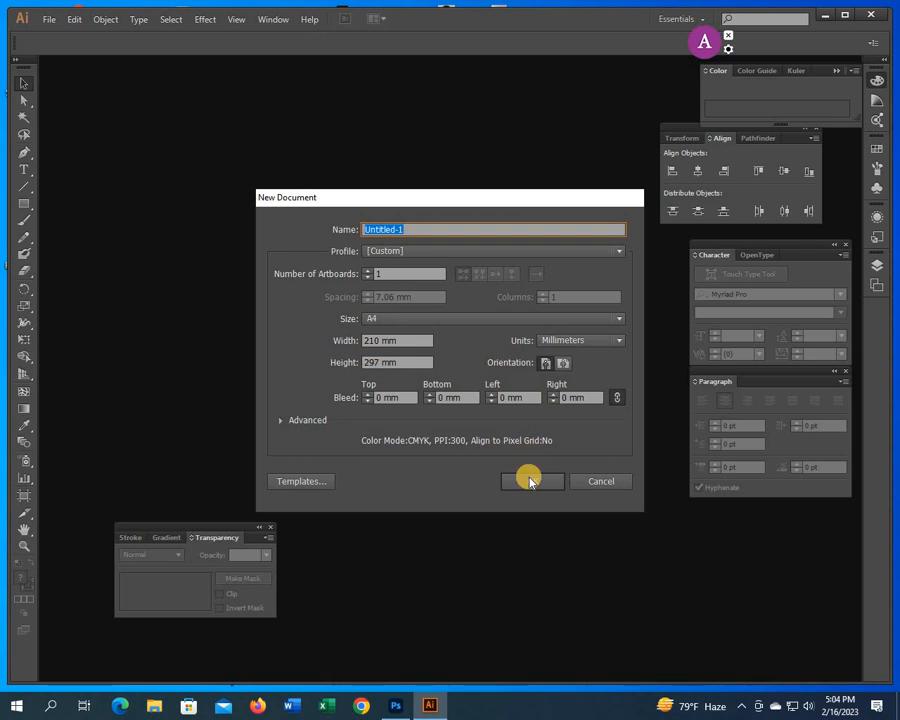
{"action": "left_click", "coordinate": [528, 479]}
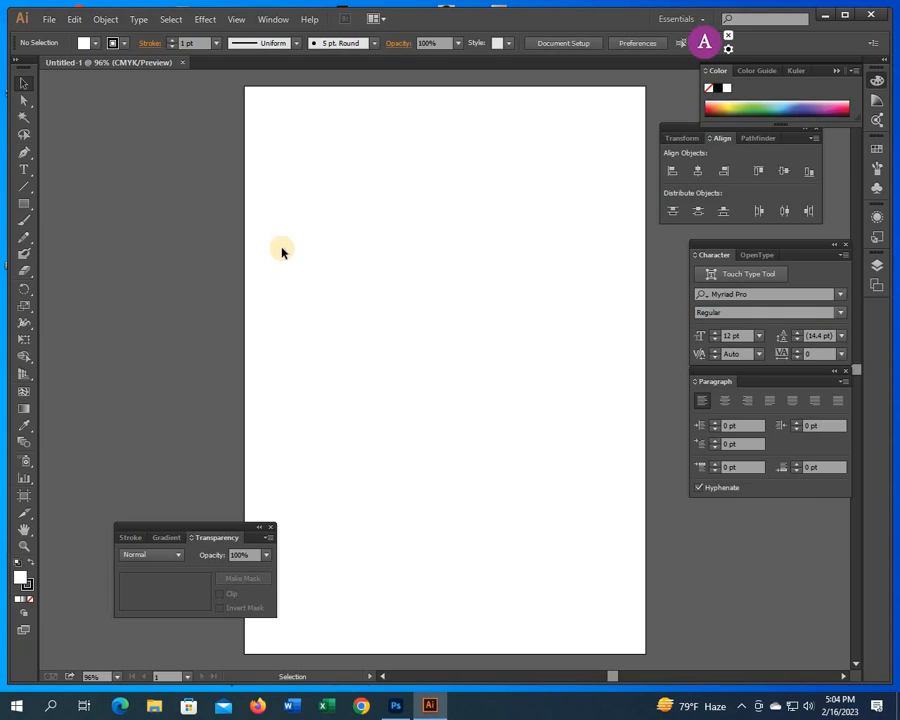
Place mushroom.tif from the Desktop's mushroom folder unlinked with Replace enabled, and move the Transparency panel clear of the artboard.
{"action": "left_click", "coordinate": [46, 20]}
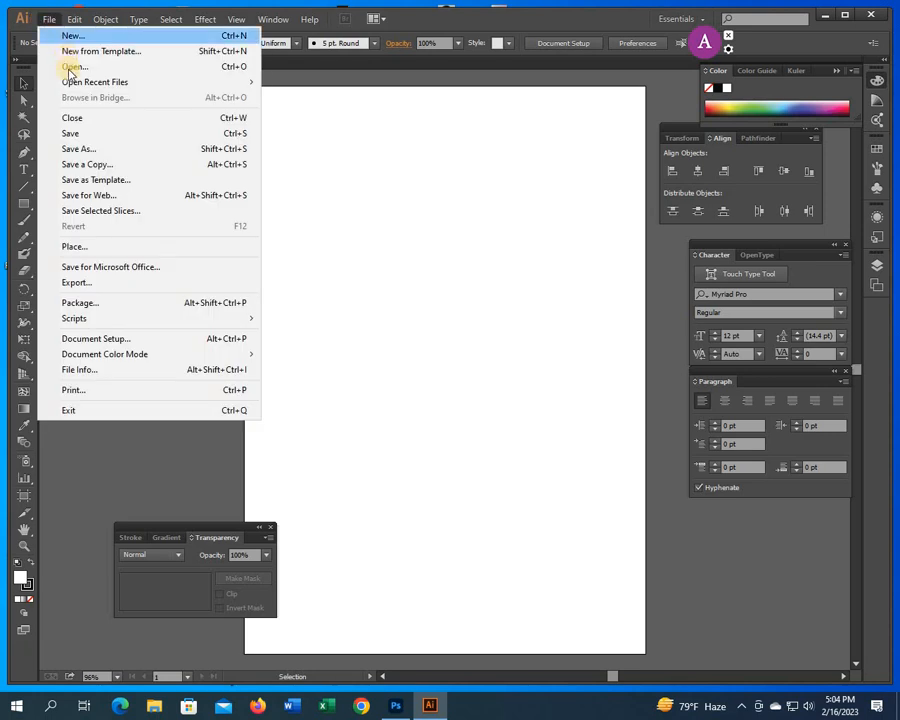
{"action": "left_click", "coordinate": [85, 250]}
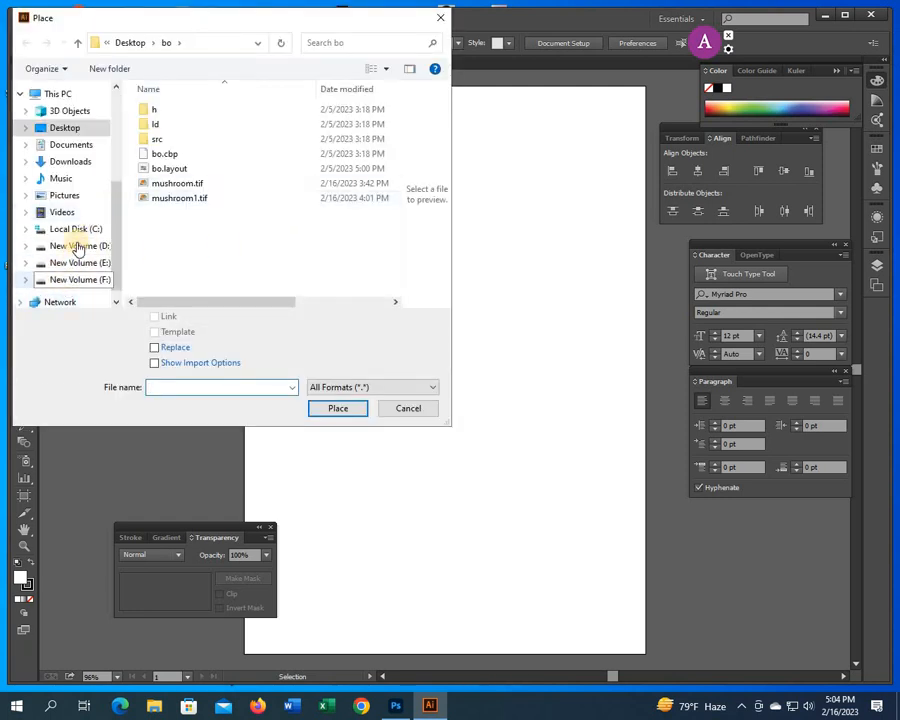
{"action": "left_click", "coordinate": [64, 128]}
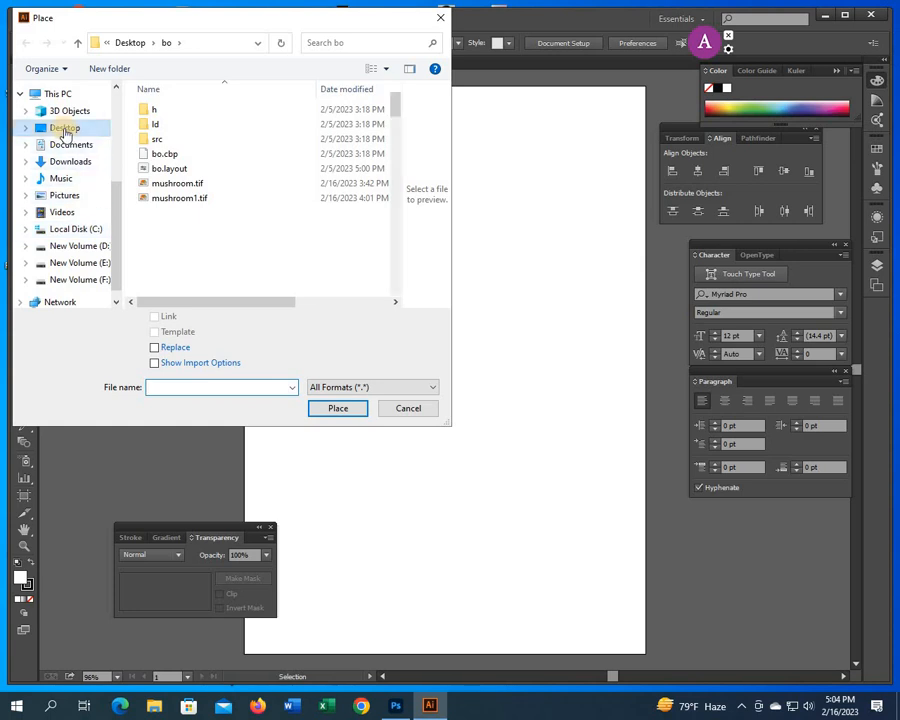
{"action": "left_click", "coordinate": [341, 196]}
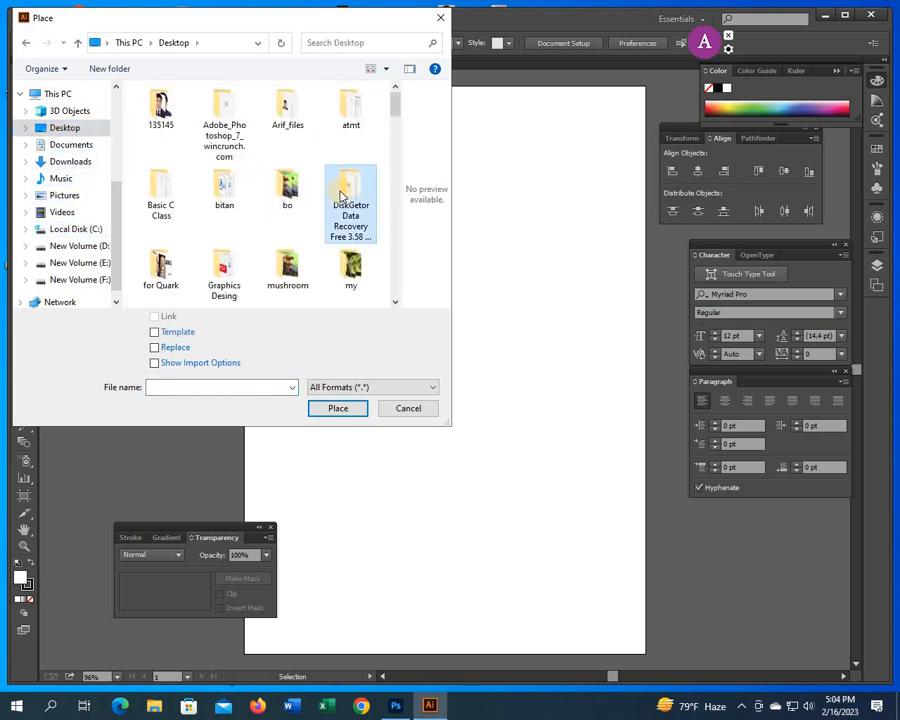
{"action": "left_click", "coordinate": [289, 275]}
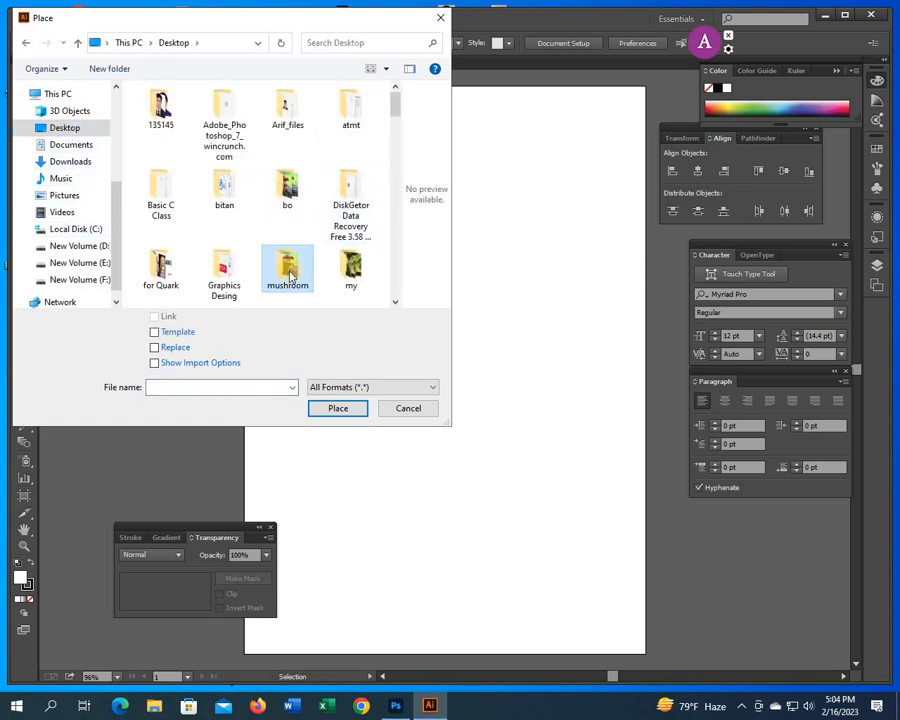
{"action": "double_click", "coordinate": [289, 275]}
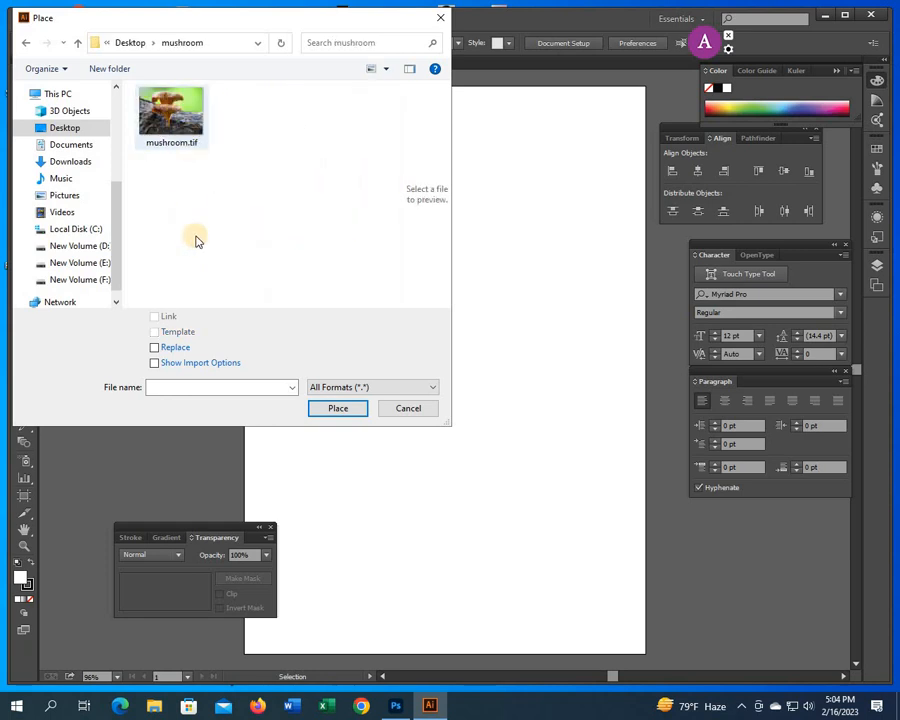
{"action": "left_click", "coordinate": [178, 115]}
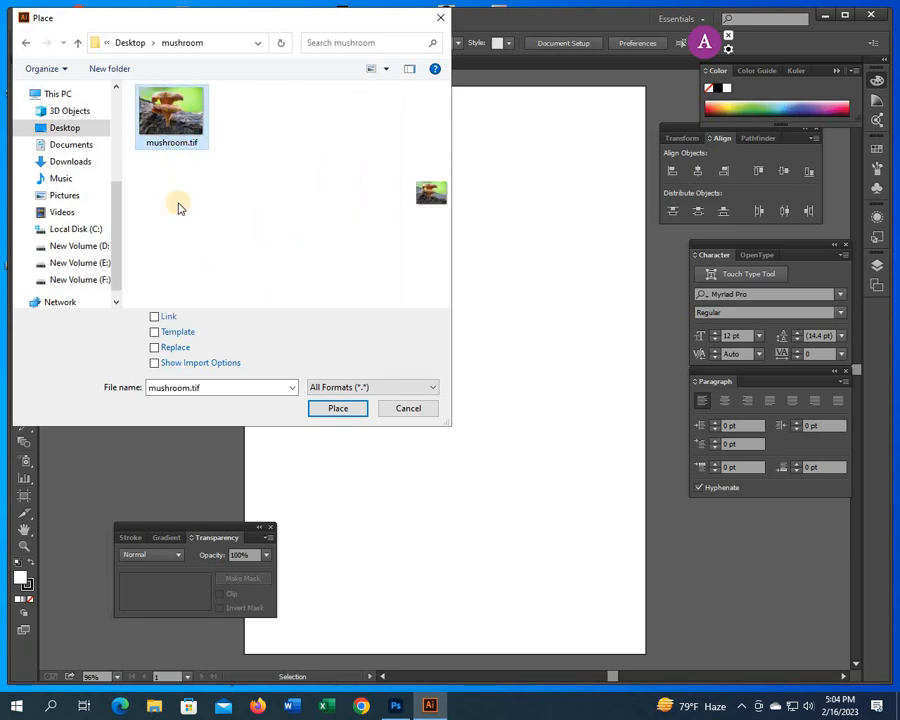
{"action": "left_click", "coordinate": [156, 348]}
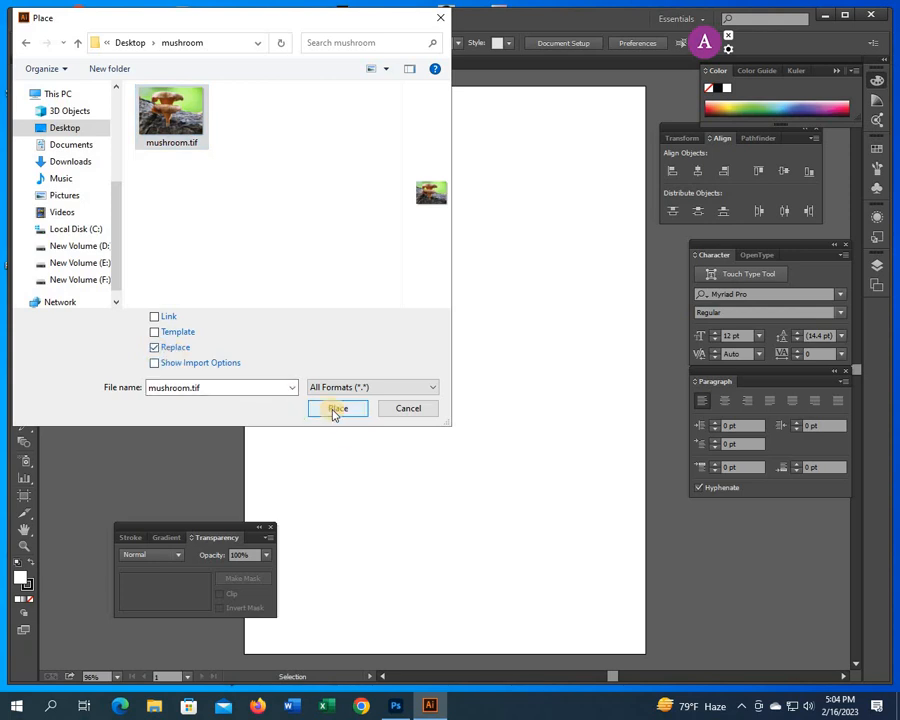
{"action": "left_click", "coordinate": [335, 409]}
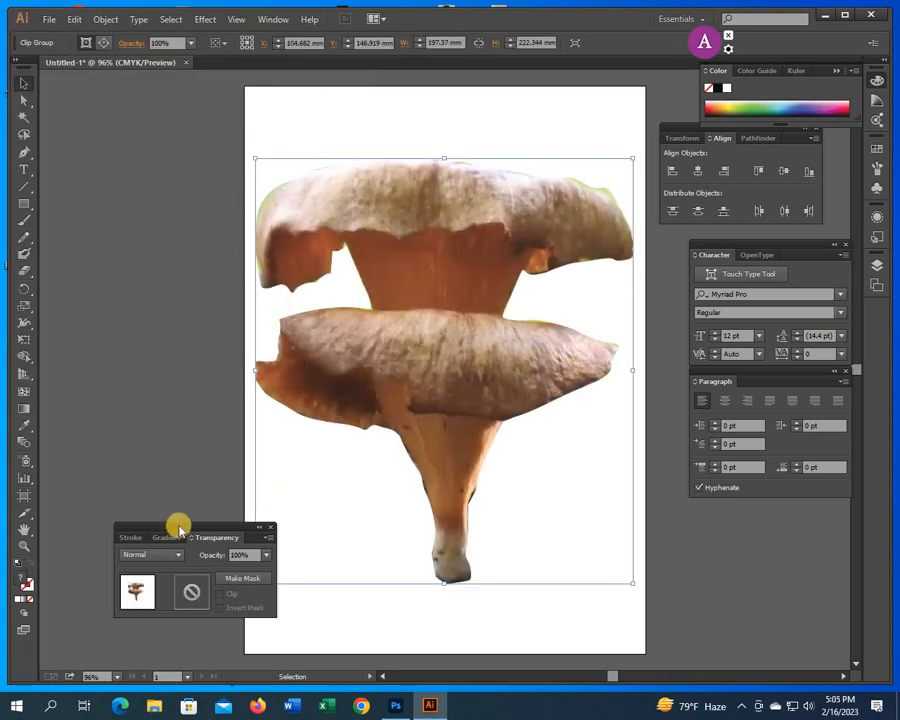
{"action": "left_click_drag", "start_coordinate": [147, 525], "coordinate": [91, 508]}
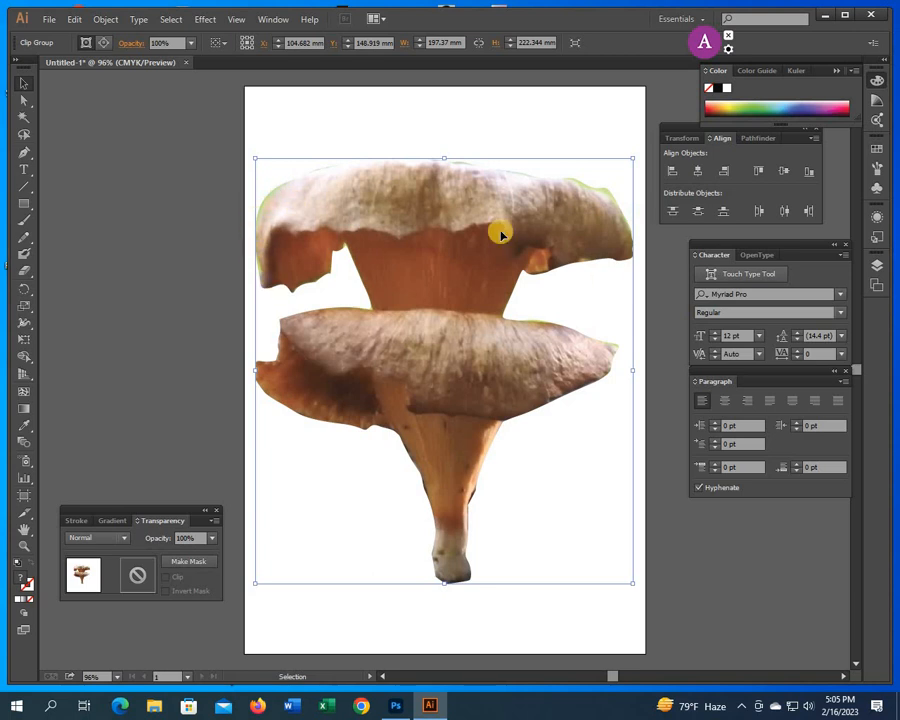
Select the image's clipping path with Direct Selection and reshape it along the upper cap's upper right edge.
{"action": "left_click", "coordinate": [24, 105]}
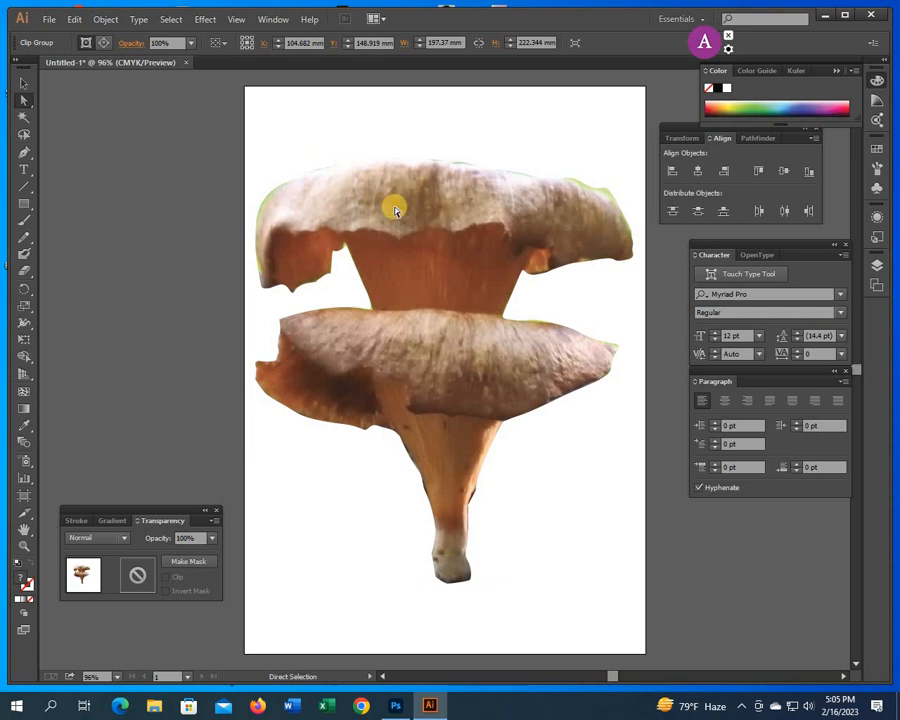
{"action": "left_click_drag", "start_coordinate": [395, 210], "coordinate": [405, 212]}
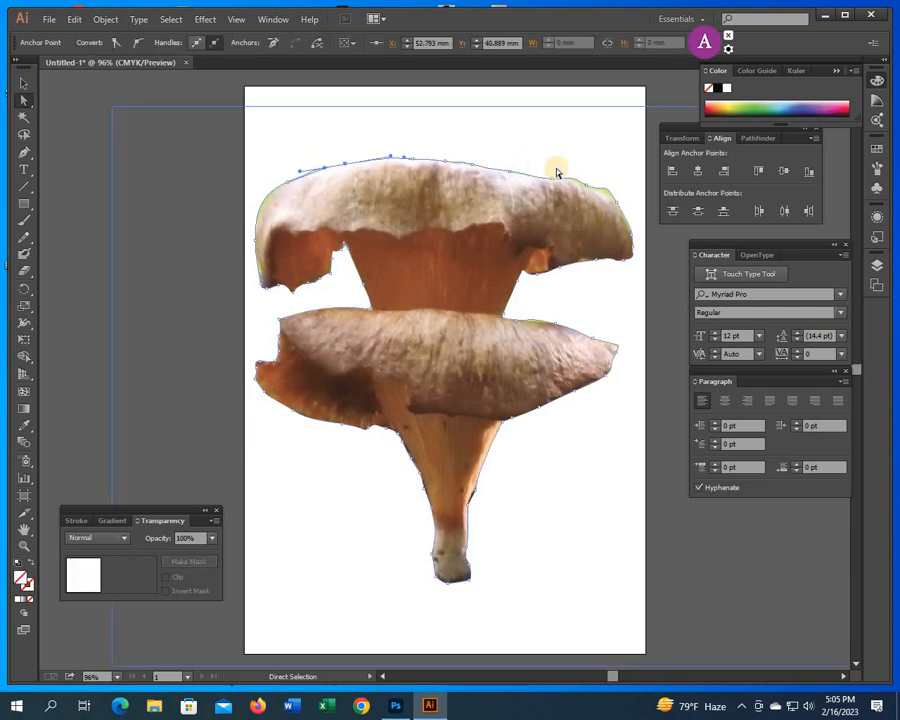
{"action": "left_click", "coordinate": [617, 203]}
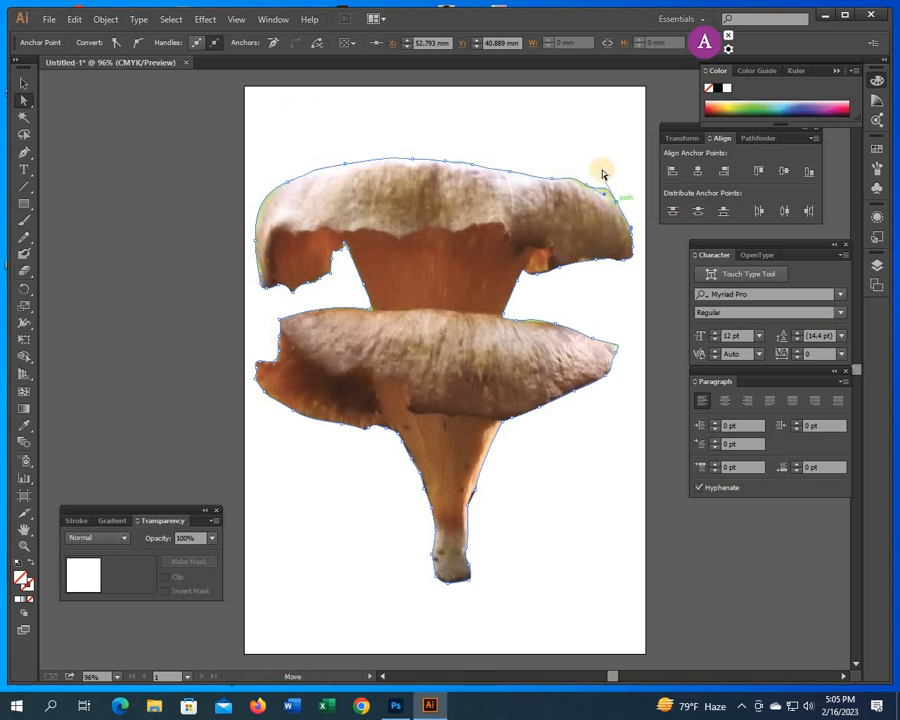
{"action": "left_click_drag", "start_coordinate": [604, 175], "coordinate": [586, 191]}
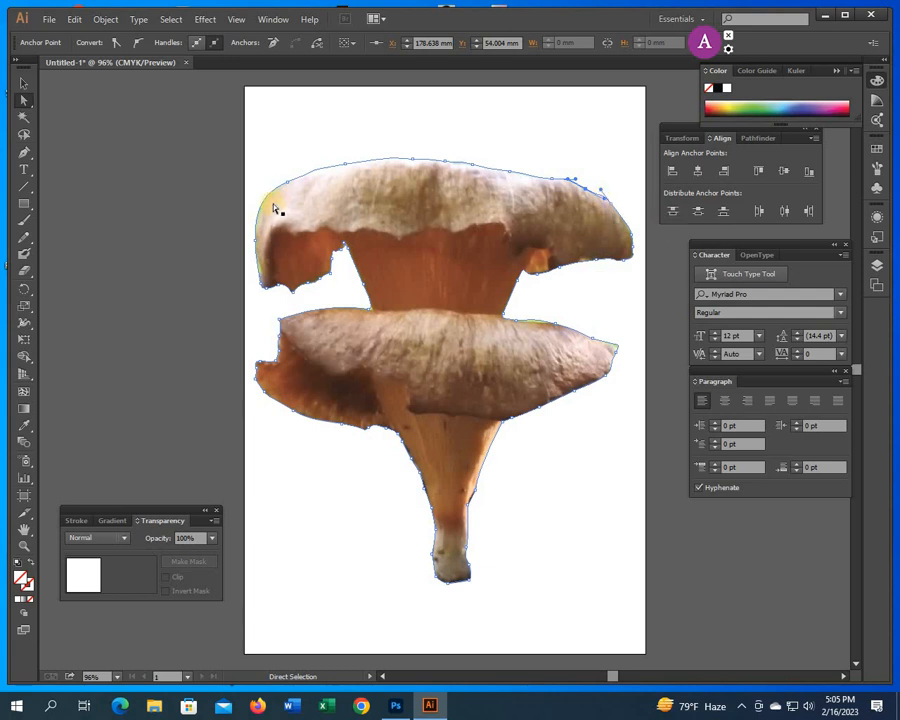
Adjust the clipping path's anchor points and handles along the upper cap's left and upper left edges.
{"action": "left_click", "coordinate": [254, 244]}
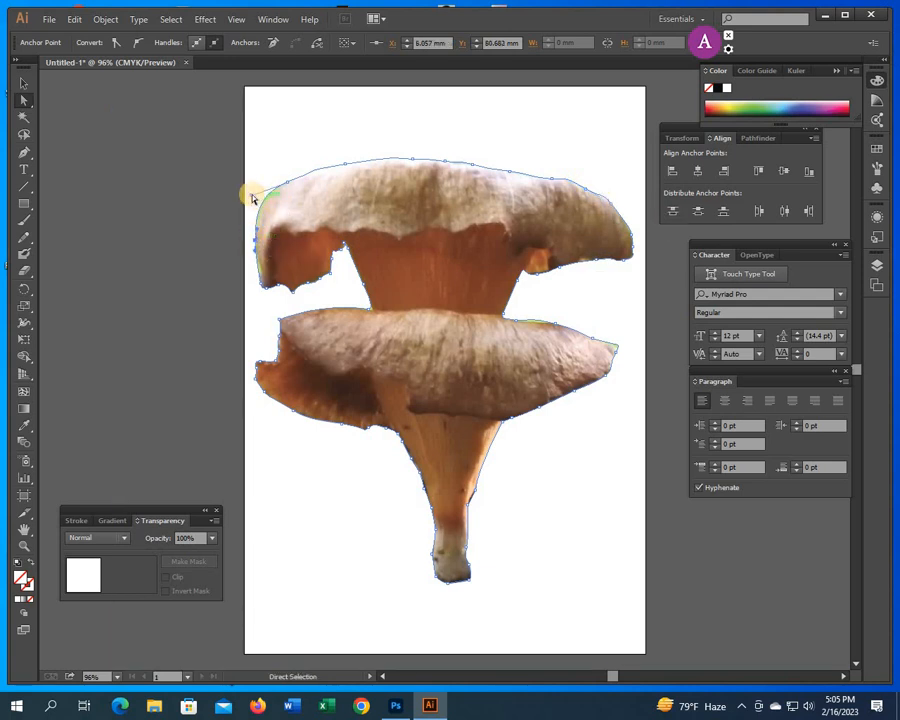
{"action": "left_click_drag", "start_coordinate": [255, 198], "coordinate": [258, 205]}
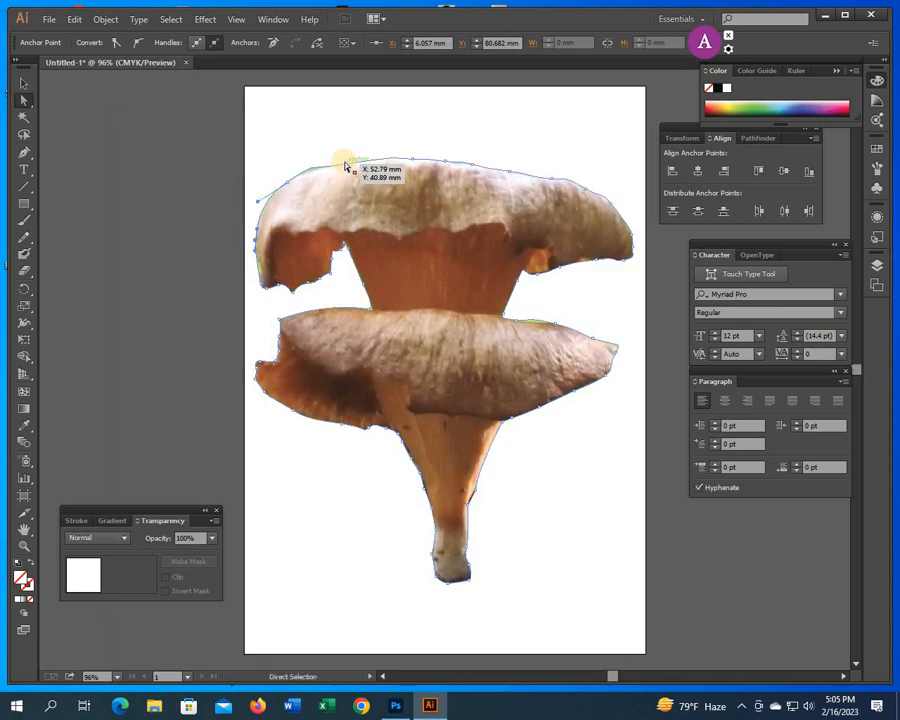
{"action": "left_click_drag", "start_coordinate": [343, 155], "coordinate": [384, 161]}
{"action": "left_click", "coordinate": [384, 161]}
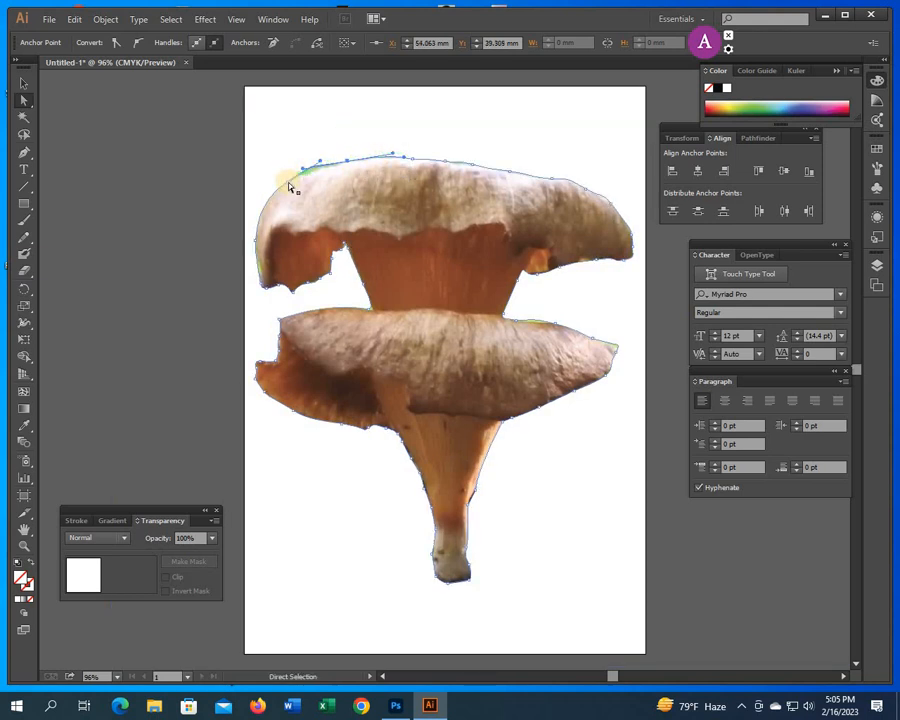
{"action": "mouse_move", "coordinate": [290, 188]}
{"action": "left_mouse_down"}
{"action": "mouse_move", "coordinate": [311, 157]}
{"action": "mouse_move", "coordinate": [308, 174]}
{"action": "mouse_move", "coordinate": [347, 167]}
{"action": "mouse_move", "coordinate": [300, 172]}
{"action": "left_mouse_up"}
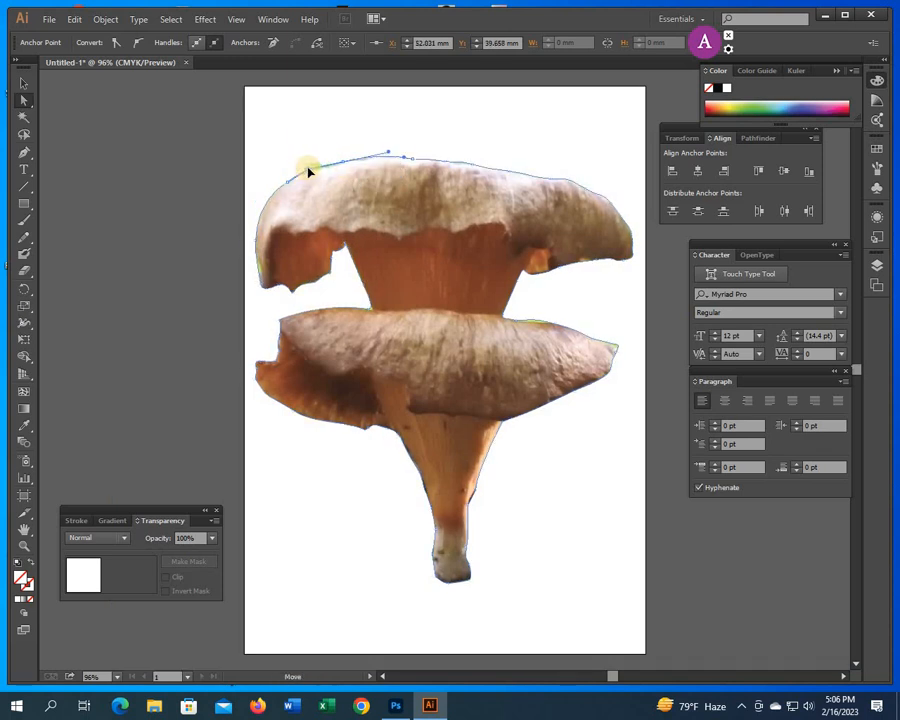
Adjust the clipping path at the lower cap's upper right edge and right tip, and select the whole path.
{"action": "left_click_drag", "start_coordinate": [553, 325], "coordinate": [535, 321]}
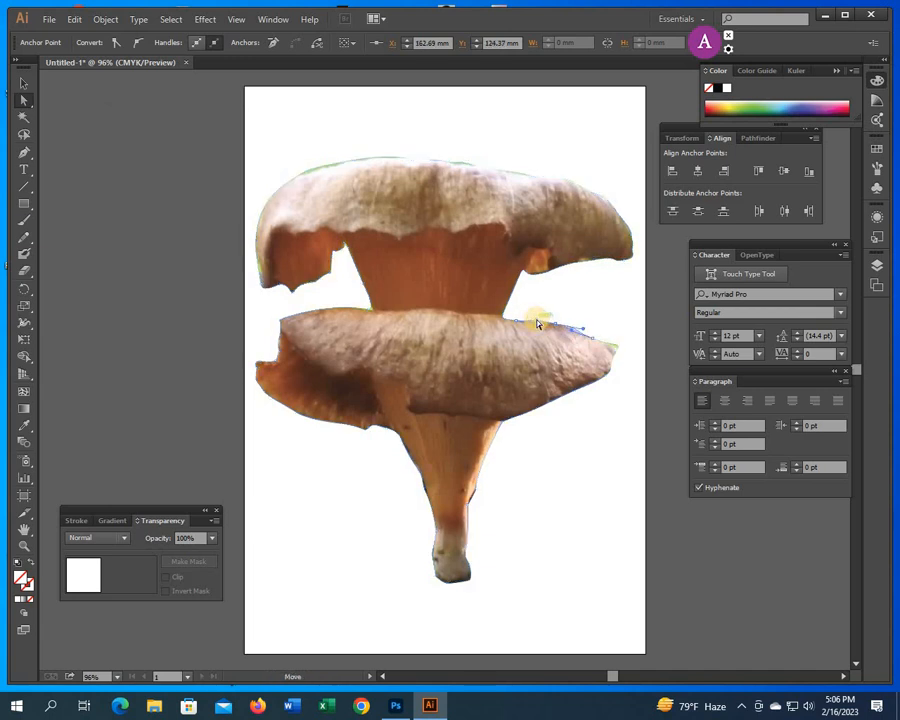
{"action": "left_click_drag", "start_coordinate": [617, 355], "coordinate": [621, 348]}
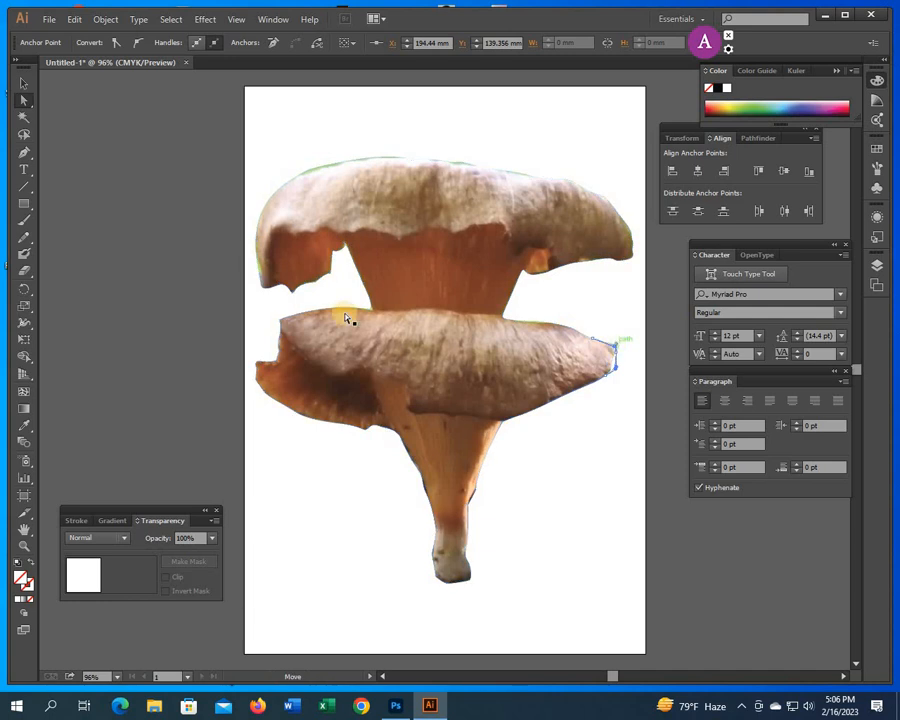
{"action": "left_click", "coordinate": [261, 263]}
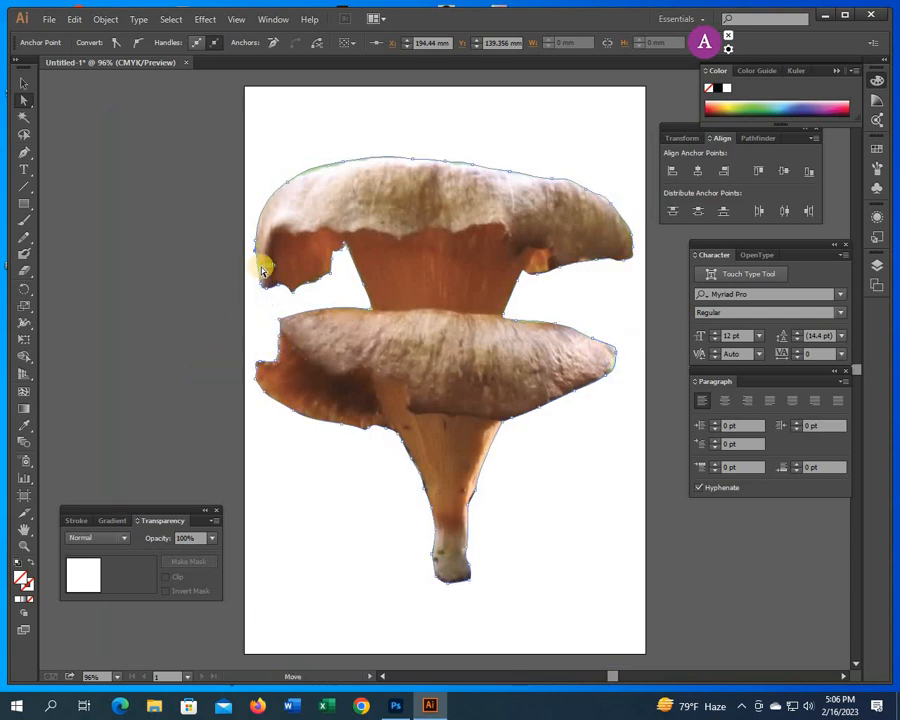
{"action": "left_click_drag", "start_coordinate": [257, 248], "coordinate": [261, 255]}
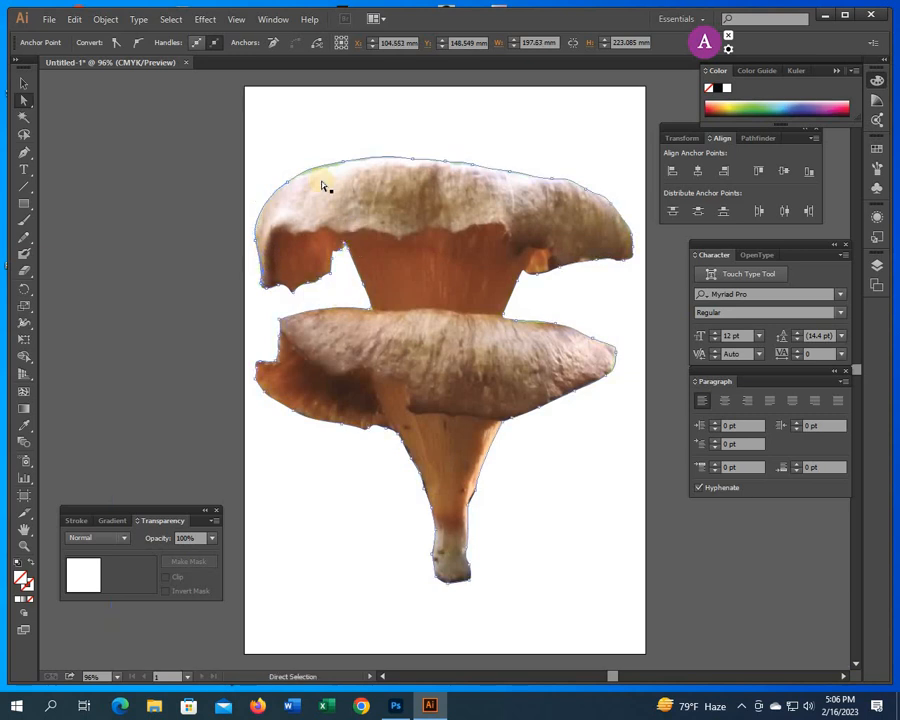
Select the embedded mushroom image inside the clip group and delete it.
{"action": "left_click", "coordinate": [360, 232]}
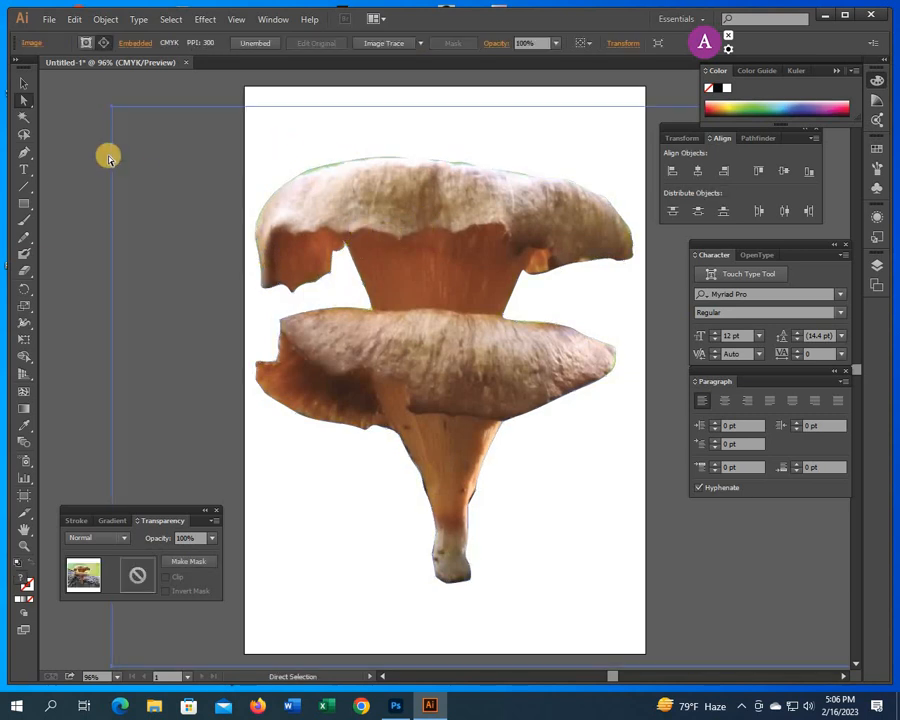
{"action": "left_click", "coordinate": [24, 84]}
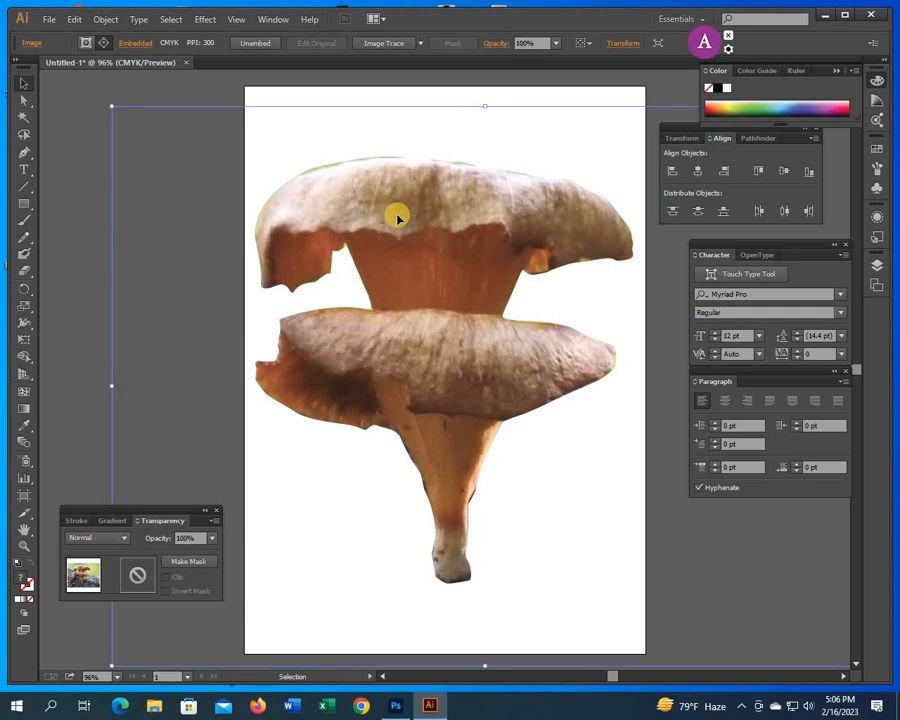
{"action": "key", "text": "Delete"}
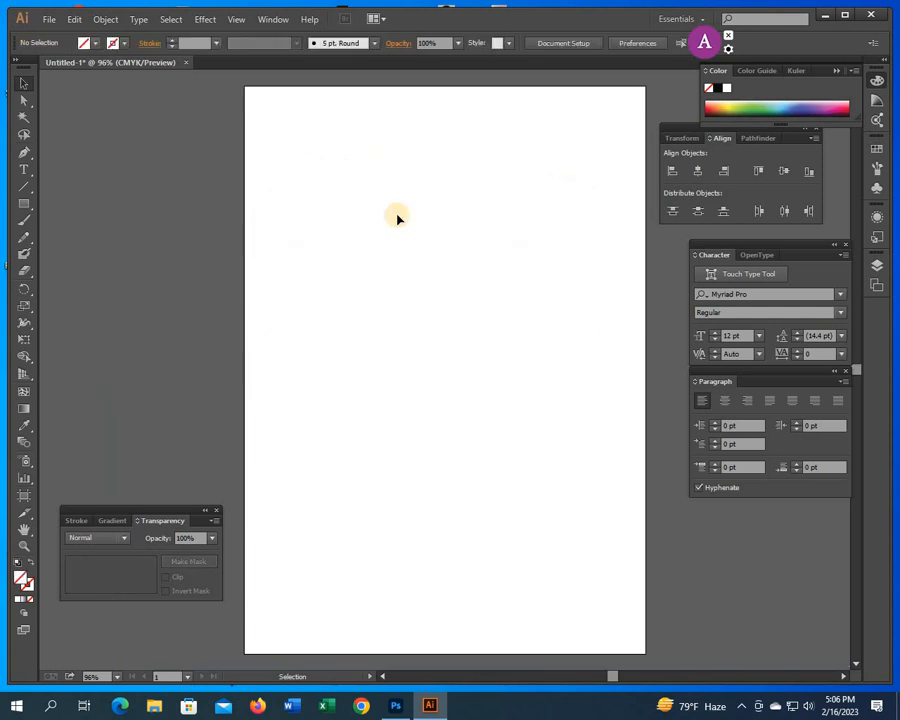
Place mushroom.tif as a linked file, sized to about half the artboard's width in the upper half of the page.
{"action": "left_click", "coordinate": [49, 20]}
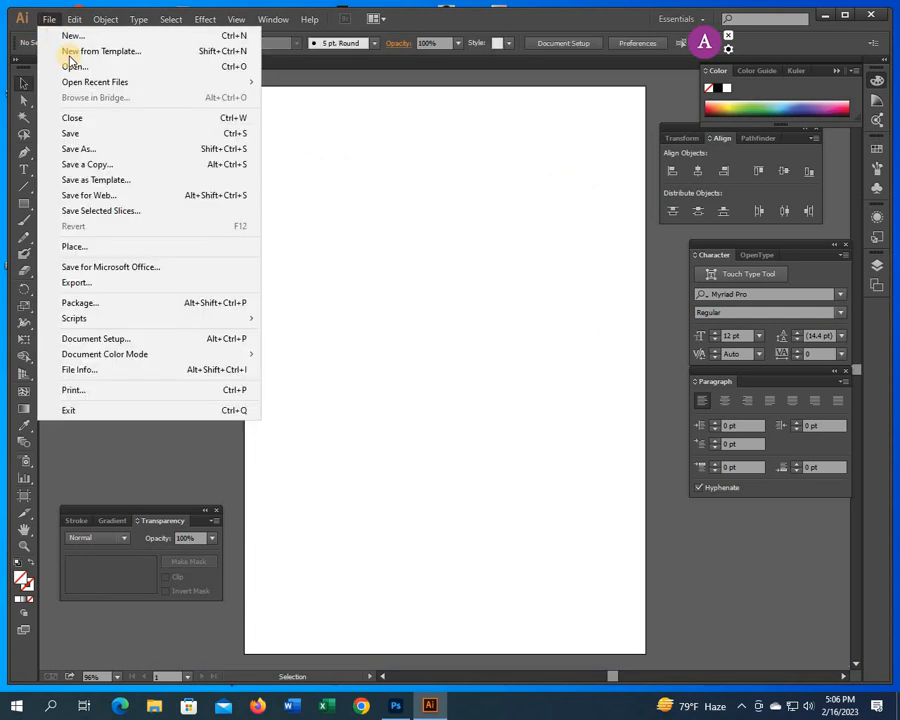
{"action": "left_click", "coordinate": [97, 250]}
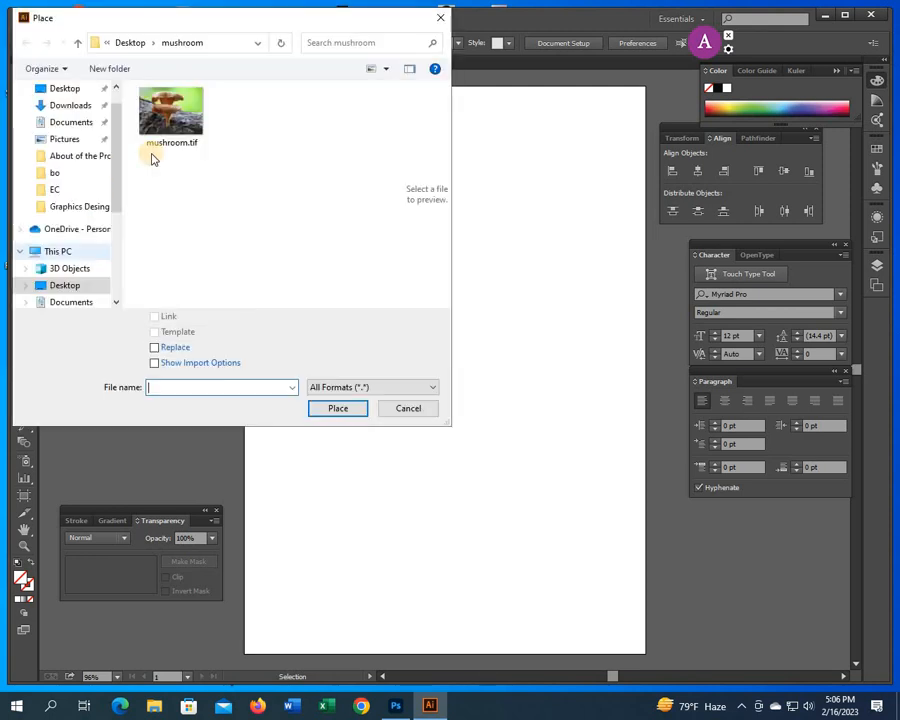
{"action": "left_click", "coordinate": [155, 145]}
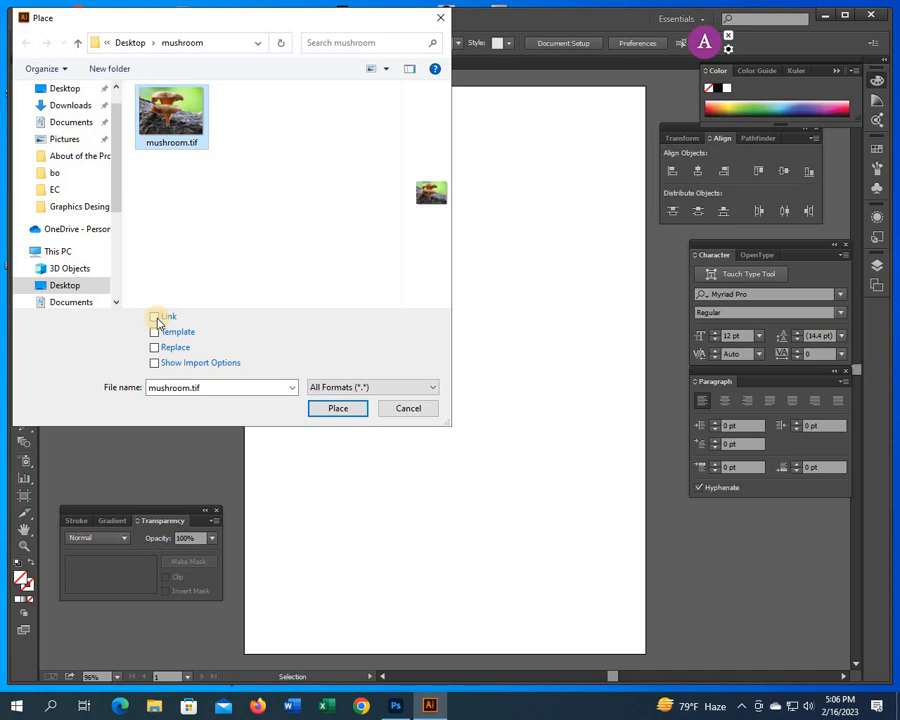
{"action": "left_click", "coordinate": [155, 317]}
{"action": "left_click", "coordinate": [340, 412]}
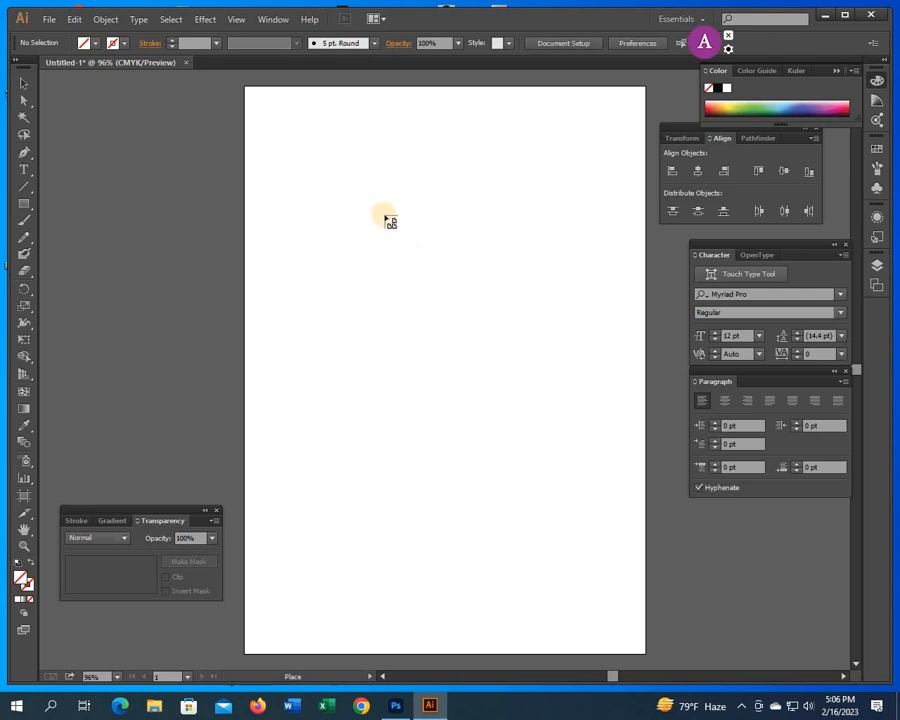
{"action": "left_click", "coordinate": [376, 211]}
{"action": "left_click_drag", "start_coordinate": [441, 305], "coordinate": [589, 497]}
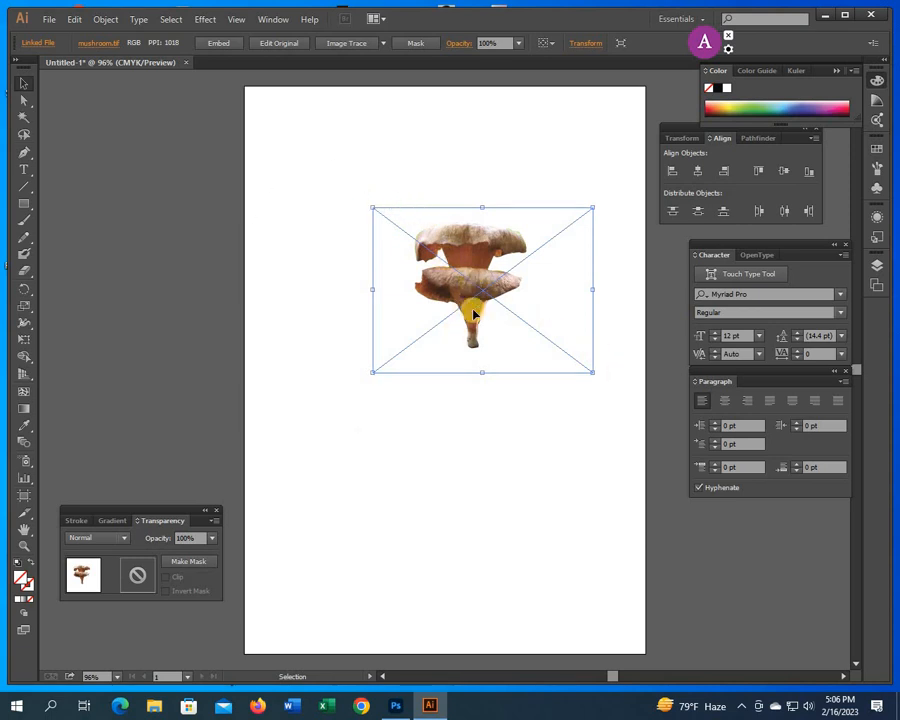
Move the linked mushroom image around the artboard with the Selection and Direct Selection tools, and delete it.
{"action": "left_click_drag", "start_coordinate": [478, 287], "coordinate": [398, 405]}
{"action": "left_click_drag", "start_coordinate": [462, 367], "coordinate": [498, 258]}
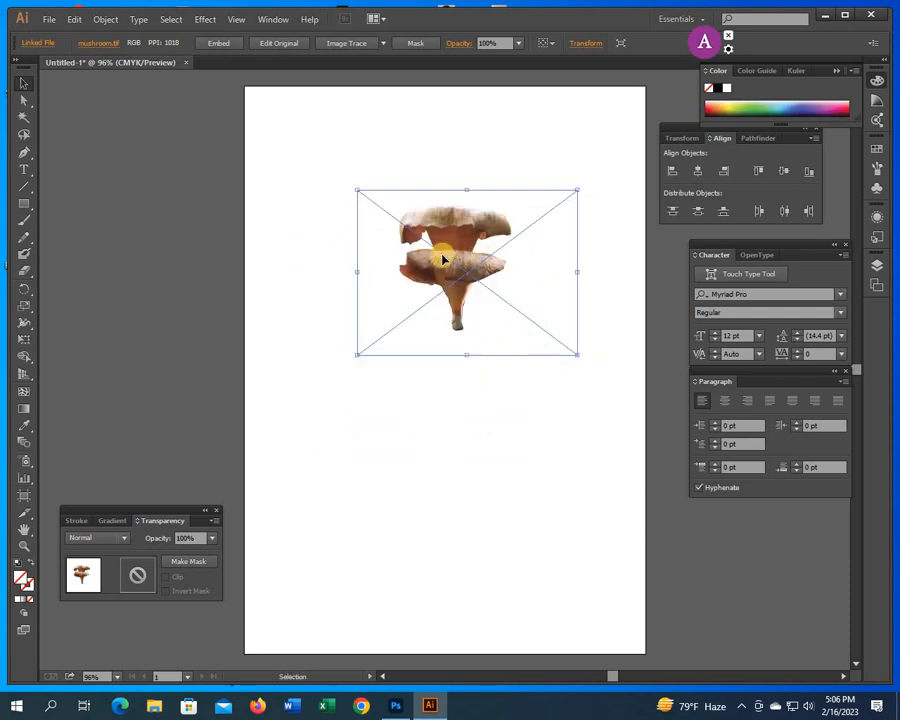
{"action": "left_click", "coordinate": [25, 100]}
{"action": "left_click_drag", "start_coordinate": [452, 216], "coordinate": [462, 248]}
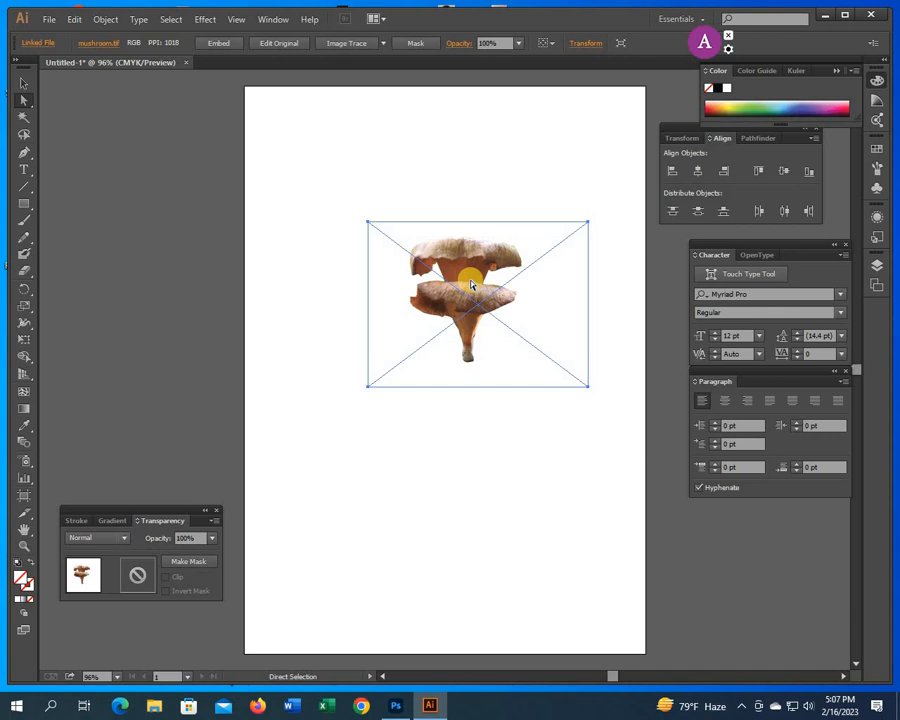
{"action": "mouse_move", "coordinate": [462, 295]}
{"action": "left_mouse_down"}
{"action": "mouse_move", "coordinate": [464, 259]}
{"action": "mouse_move", "coordinate": [461, 281]}
{"action": "left_mouse_up"}
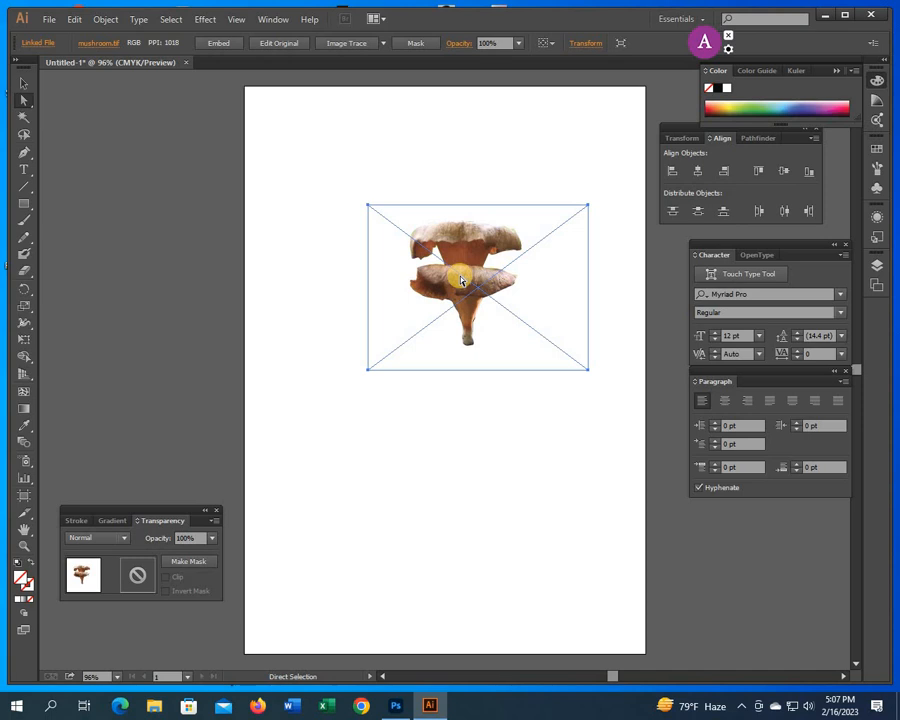
{"action": "key", "text": "Delete"}
Place mushroom.tif with linking turned off, centred on the artboard.
{"action": "left_click", "coordinate": [48, 19]}
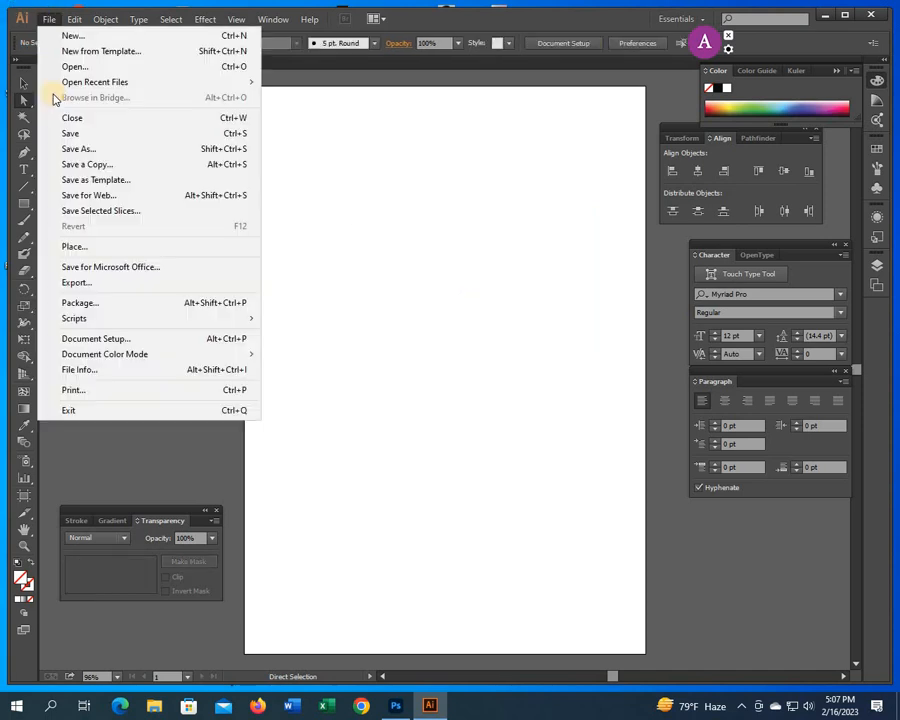
{"action": "left_click", "coordinate": [74, 242]}
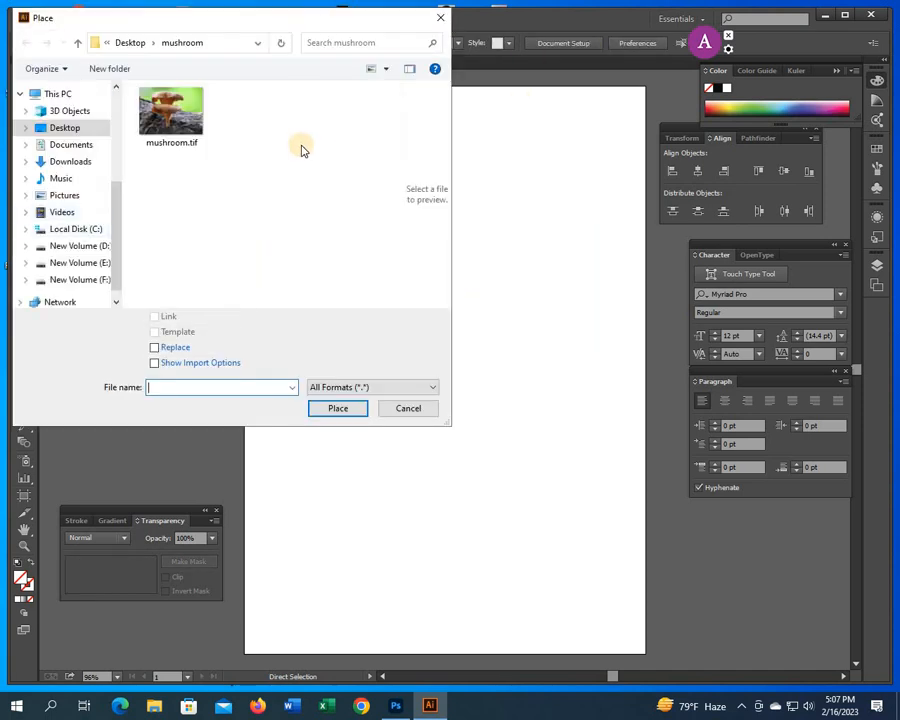
{"action": "left_click", "coordinate": [172, 118]}
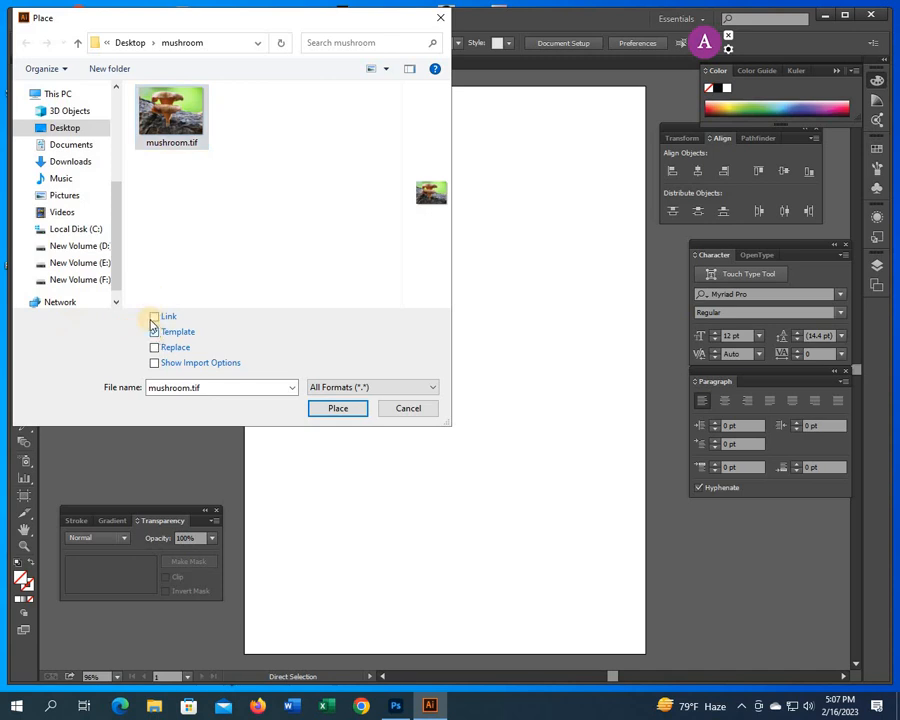
{"action": "left_click", "coordinate": [339, 409]}
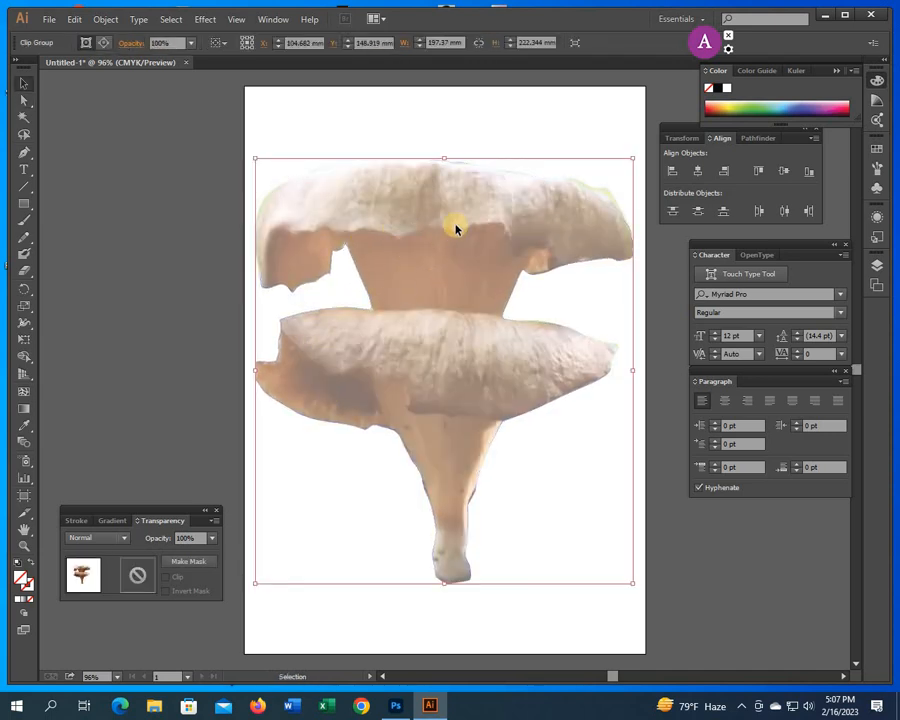
{"action": "left_click", "coordinate": [422, 573]}
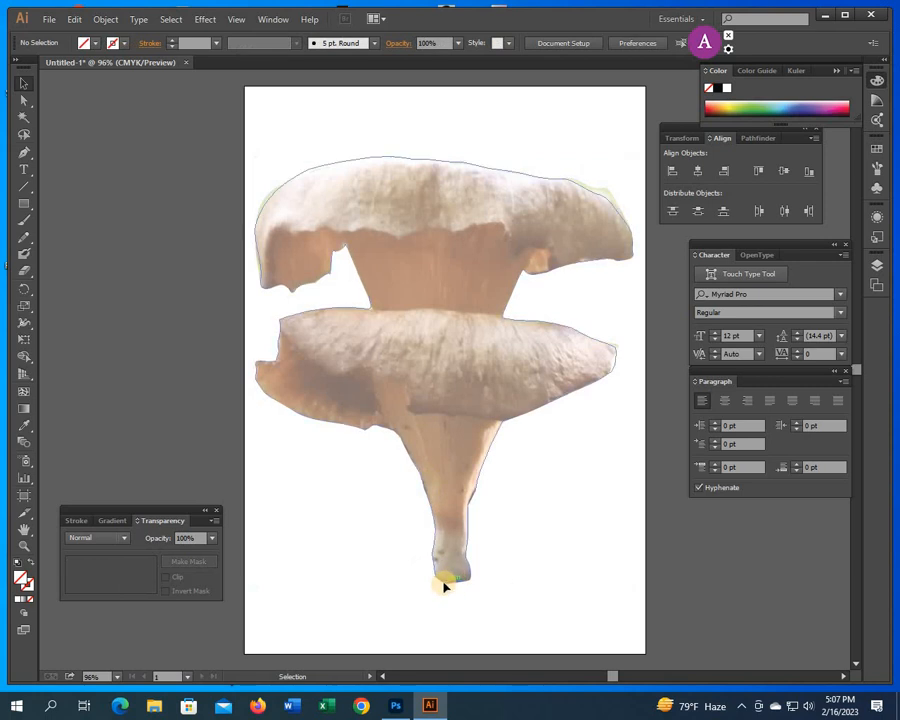
{"action": "left_click", "coordinate": [445, 587]}
Try reshaping the embedded mushroom's clipping path by moving anchor points along the upper cap's top and left edges.
{"action": "left_click", "coordinate": [23, 100]}
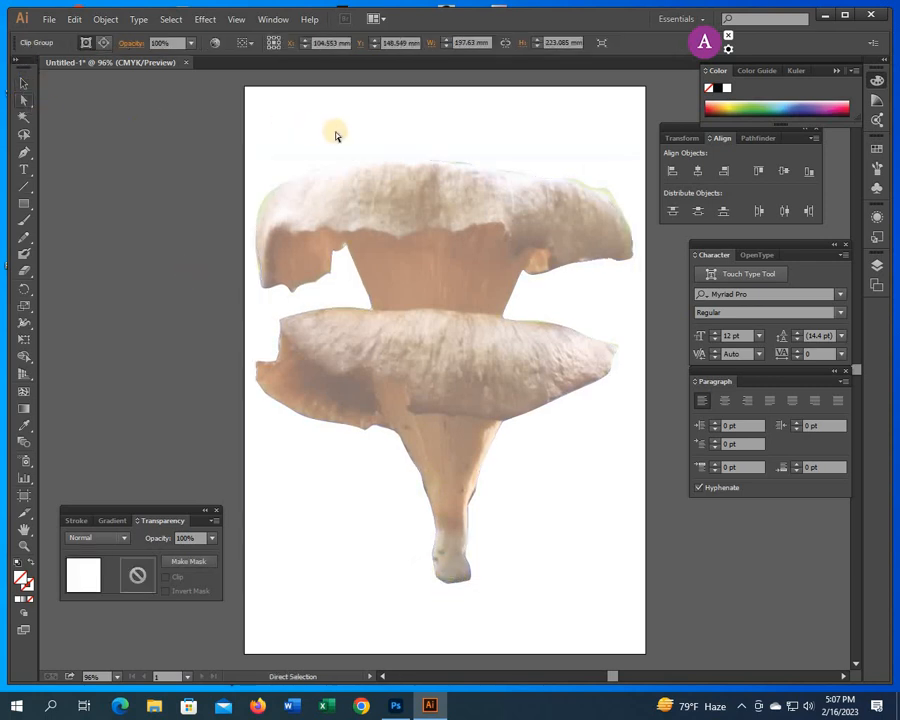
{"action": "left_click_drag", "start_coordinate": [358, 141], "coordinate": [446, 177]}
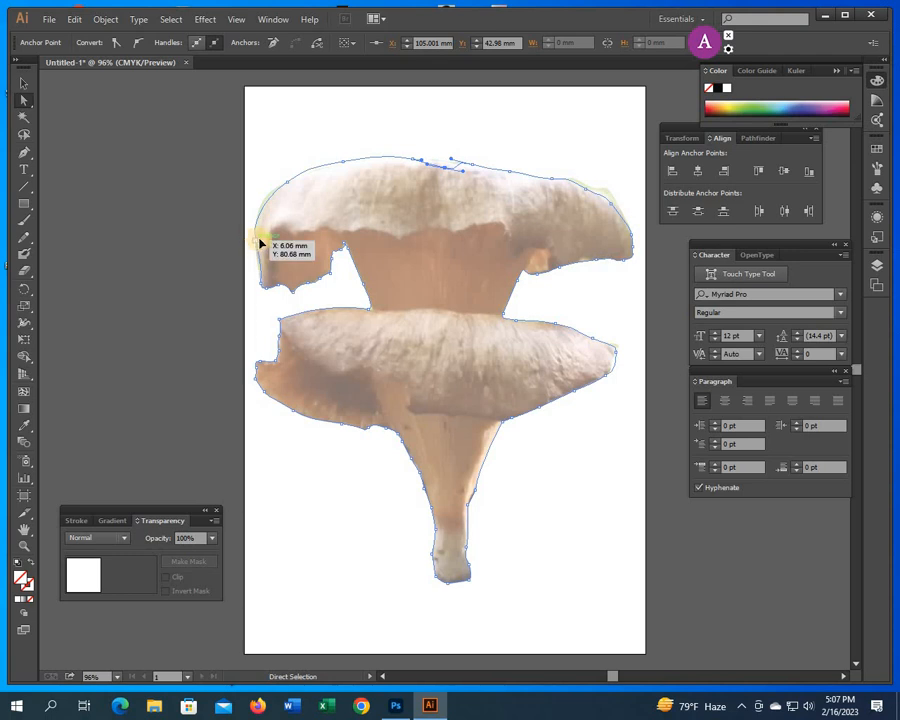
{"action": "left_click_drag", "start_coordinate": [259, 243], "coordinate": [287, 186]}
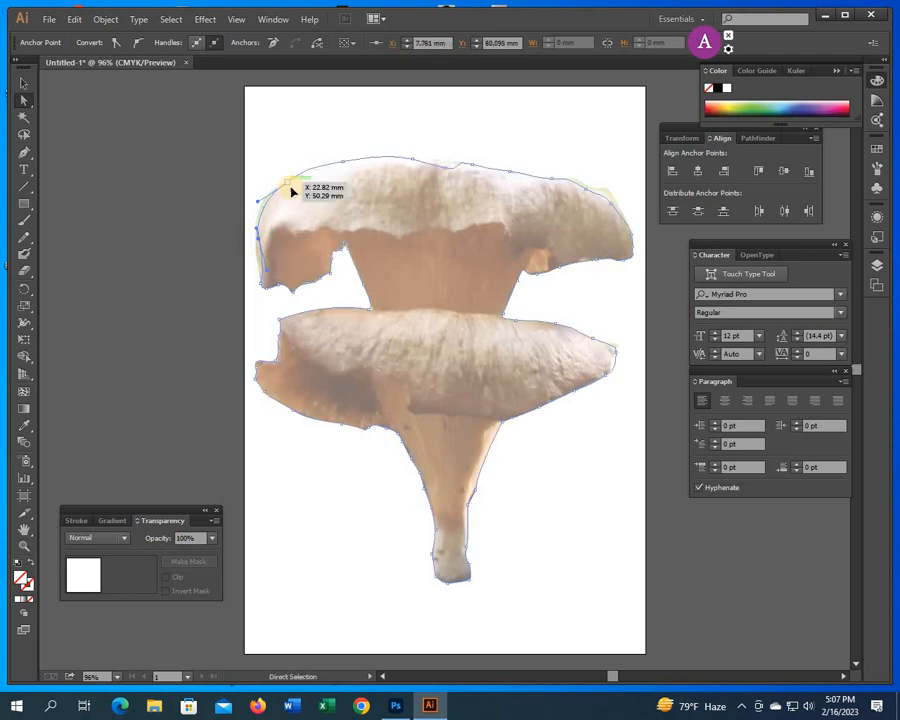
{"action": "left_click", "coordinate": [291, 190]}
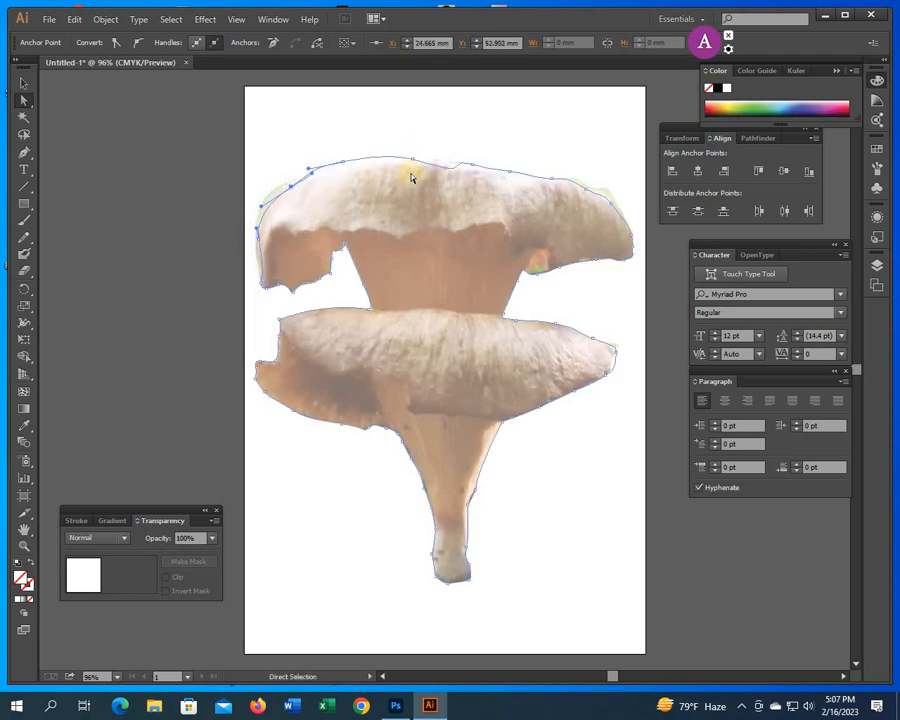
{"action": "left_click", "coordinate": [335, 196]}
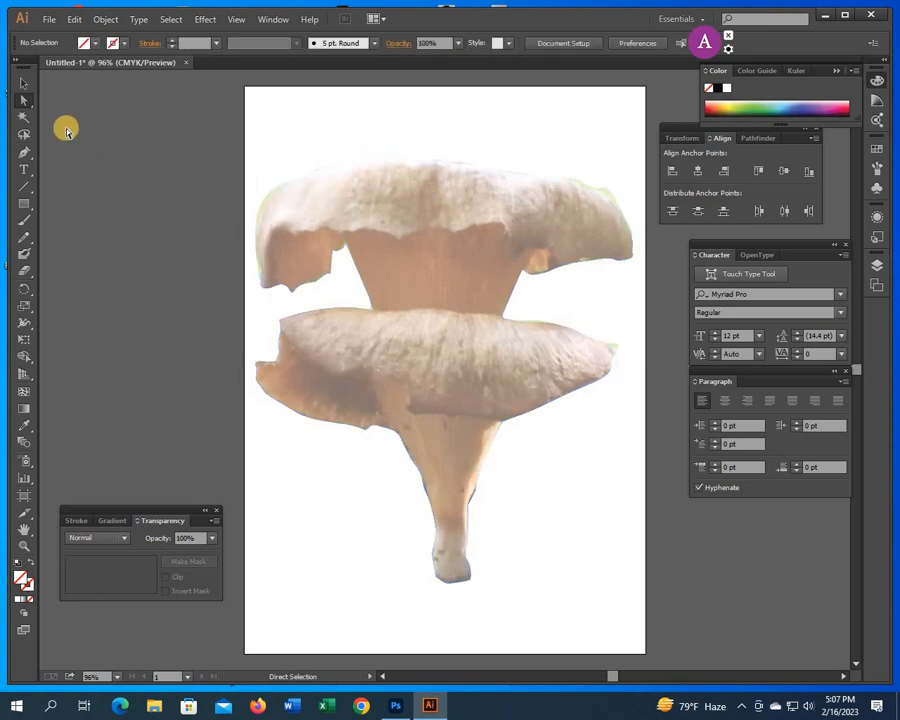
Undo the clipping path edits and the embedded placement, back to the linked mushroom image.
{"action": "left_click", "coordinate": [24, 82]}
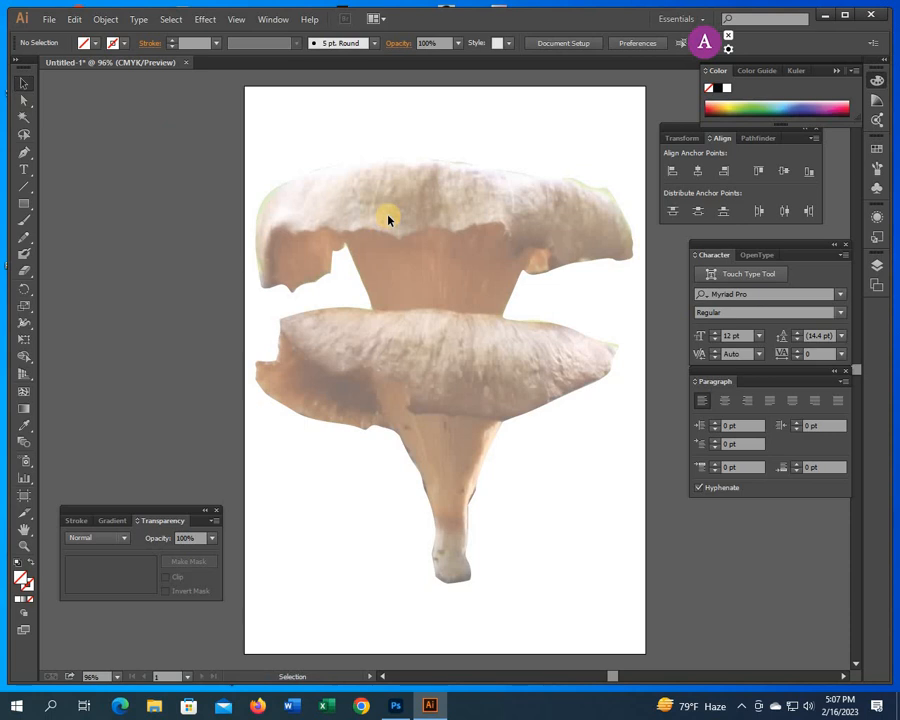
{"action": "left_click", "coordinate": [468, 291]}
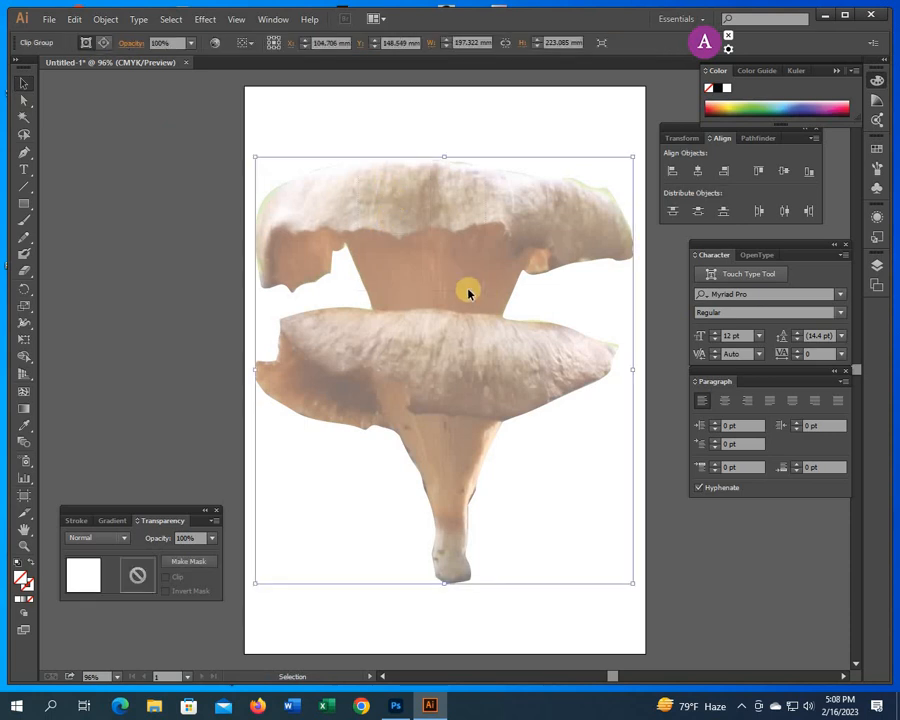
{"action": "key", "text": "ctrl+shift+a"}
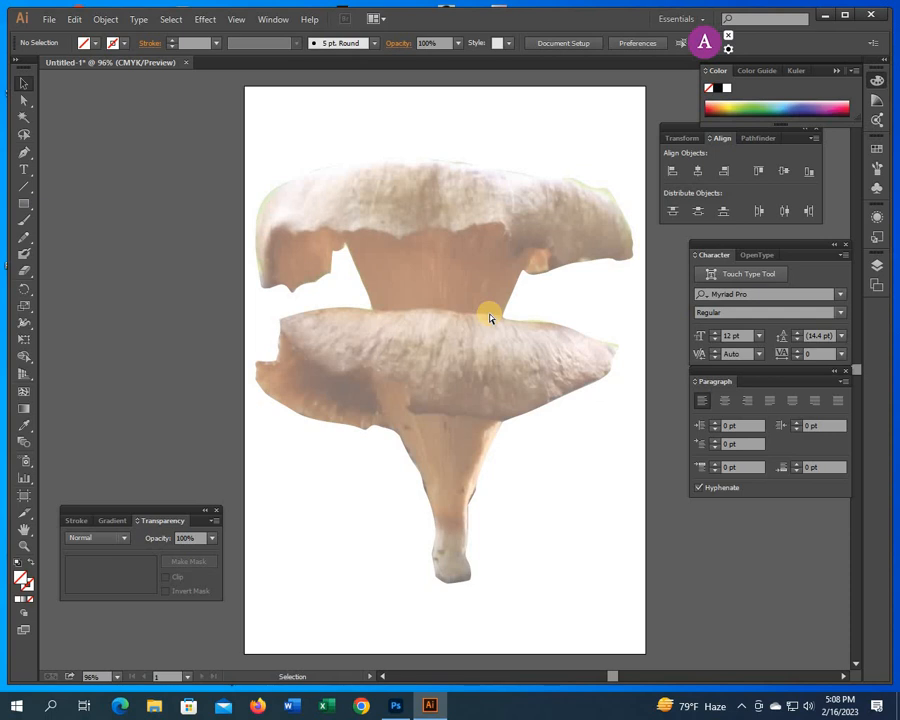
{"action": "left_click", "coordinate": [490, 318]}
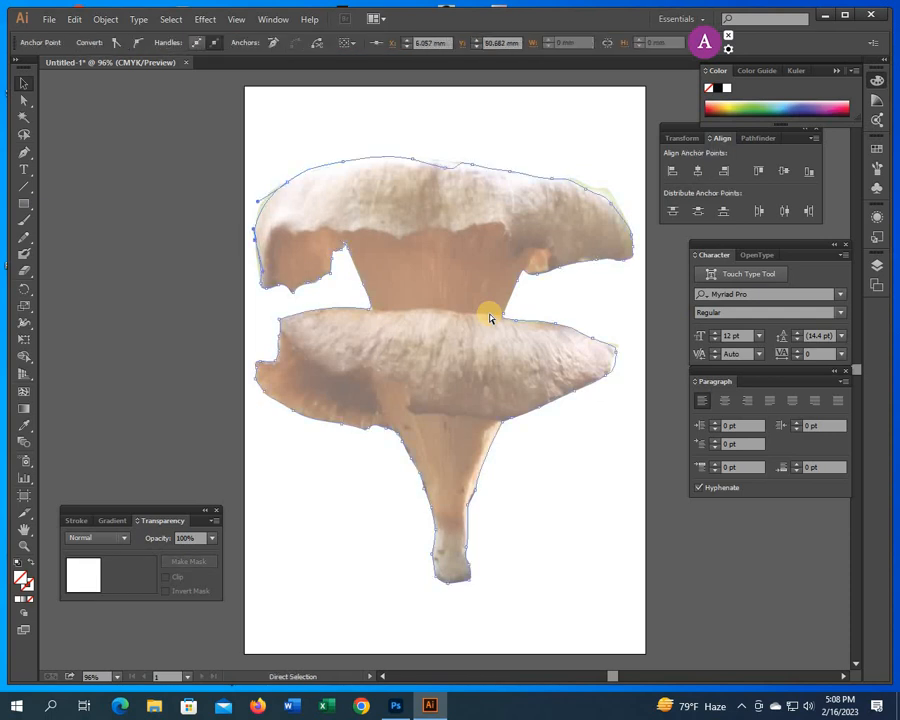
{"action": "key", "text": "Delete"}
{"action": "key", "text": "ctrl+z"}
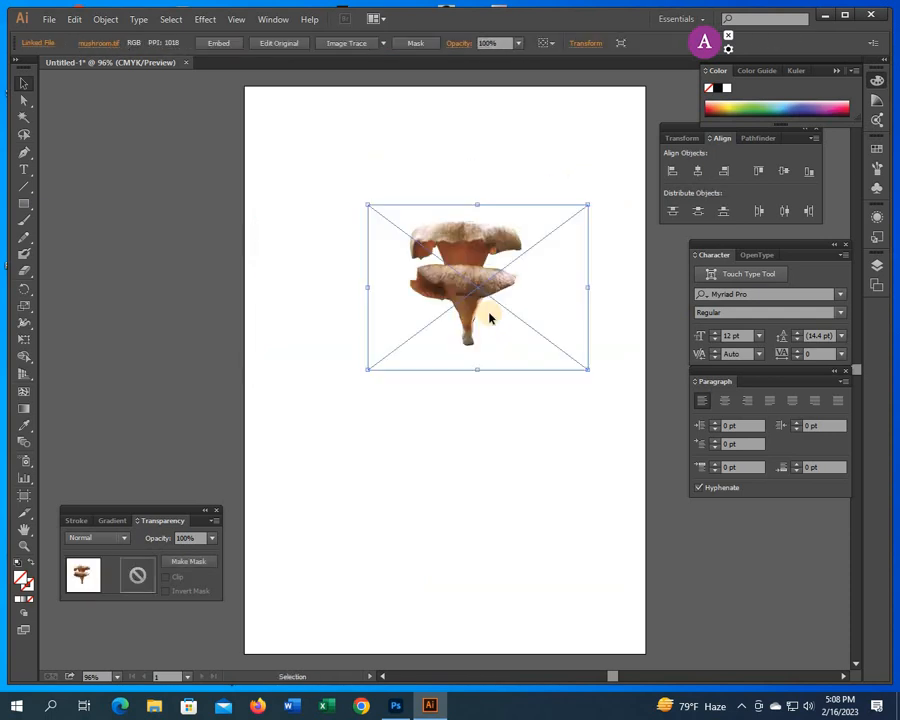
Delete the linked mushroom image and place mushroom.tif unlinked with Replace enabled, slightly above the artboard's centre.
{"action": "key", "text": "Delete"}
{"action": "left_click", "coordinate": [49, 20]}
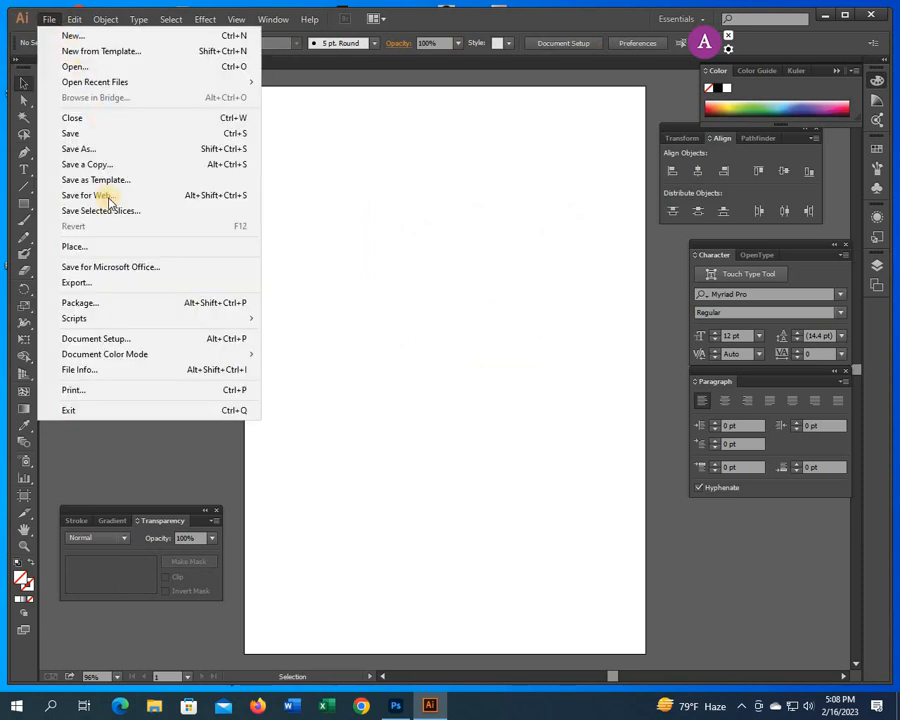
{"action": "left_click", "coordinate": [100, 244]}
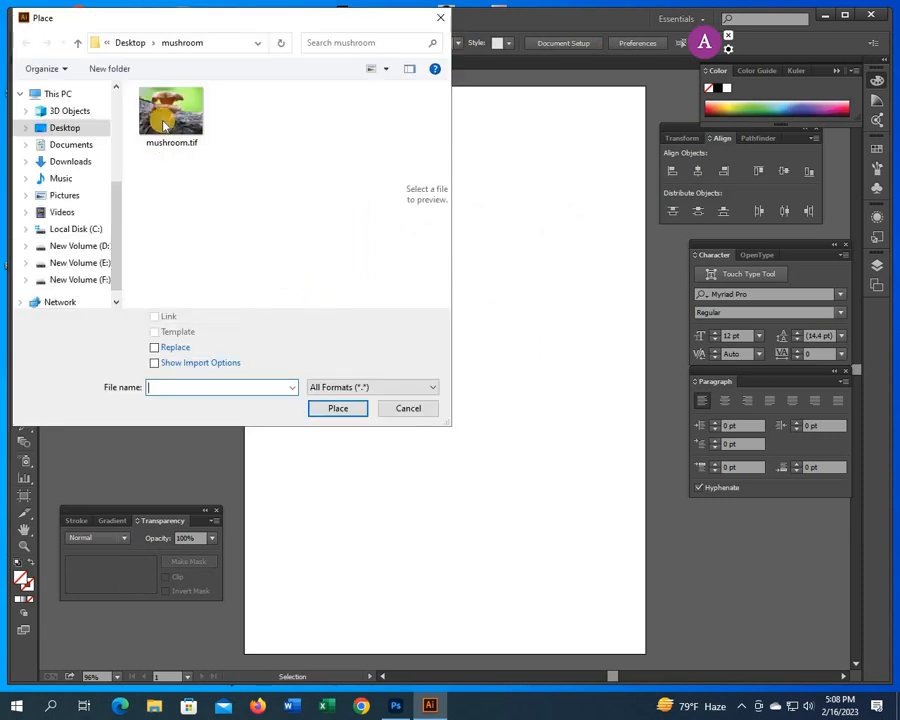
{"action": "left_click", "coordinate": [171, 112]}
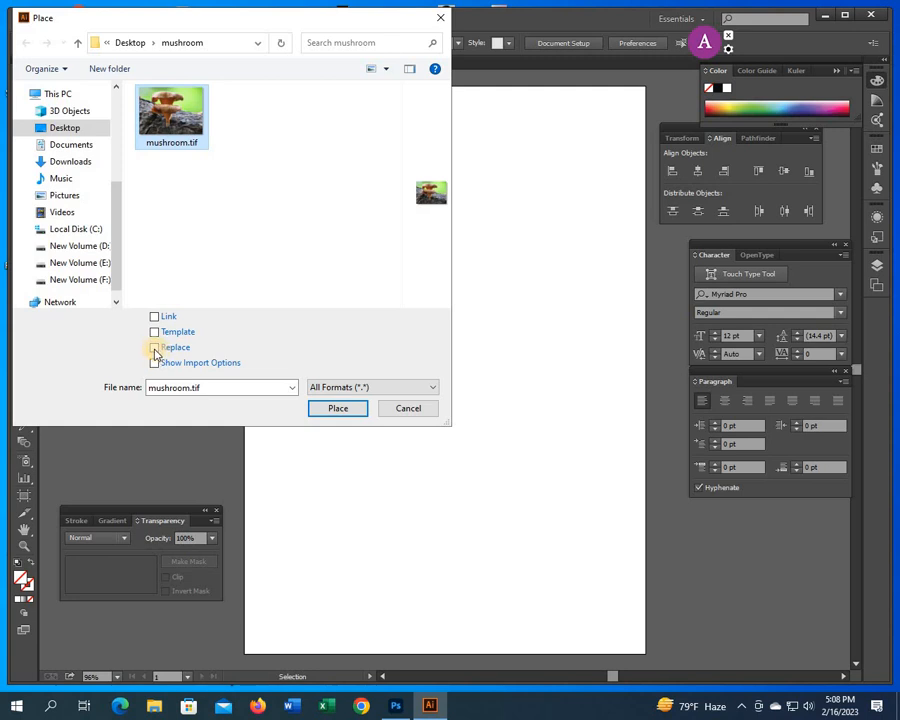
{"action": "left_click", "coordinate": [155, 350]}
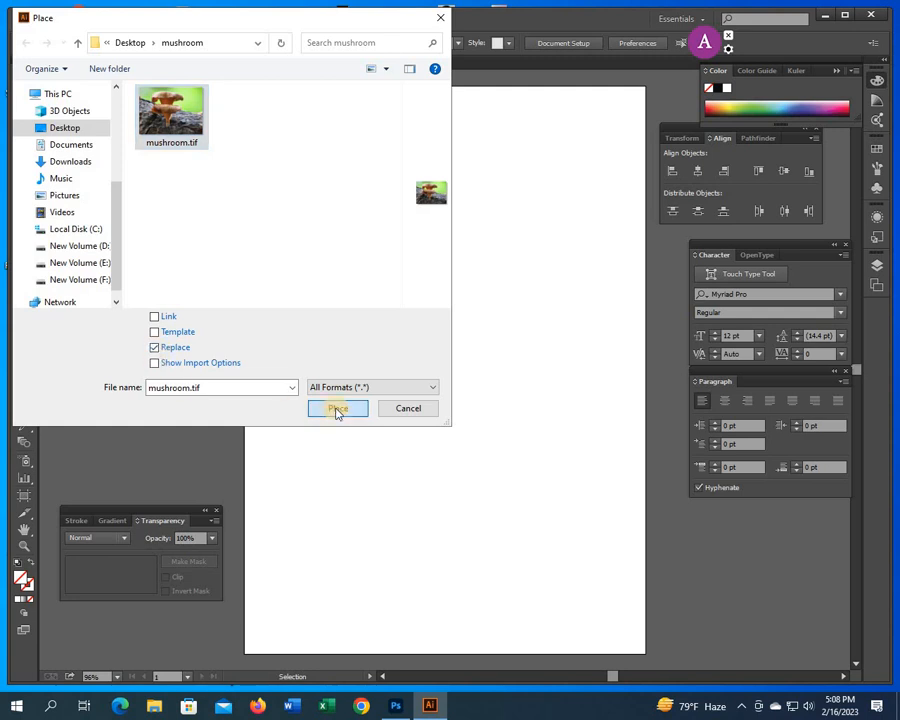
{"action": "key", "text": "Return"}
{"action": "left_click_drag", "start_coordinate": [376, 223], "coordinate": [447, 197]}
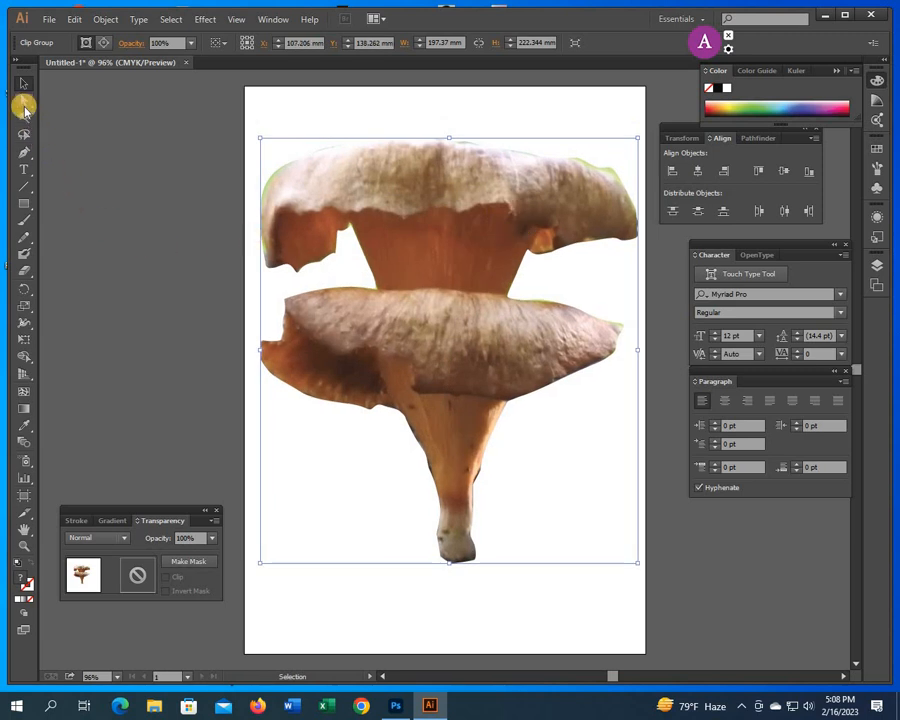
Move the clipping path's anchor at the upper cap's upper right edge inward, and try bending the curve at its left edge.
{"action": "left_click", "coordinate": [24, 104]}
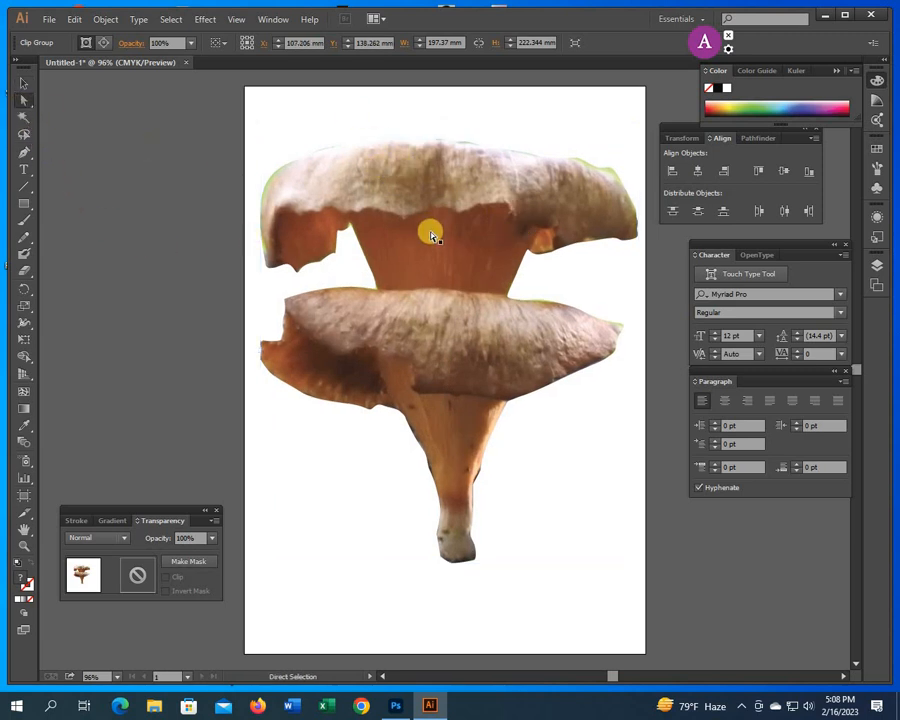
{"action": "left_click", "coordinate": [297, 181]}
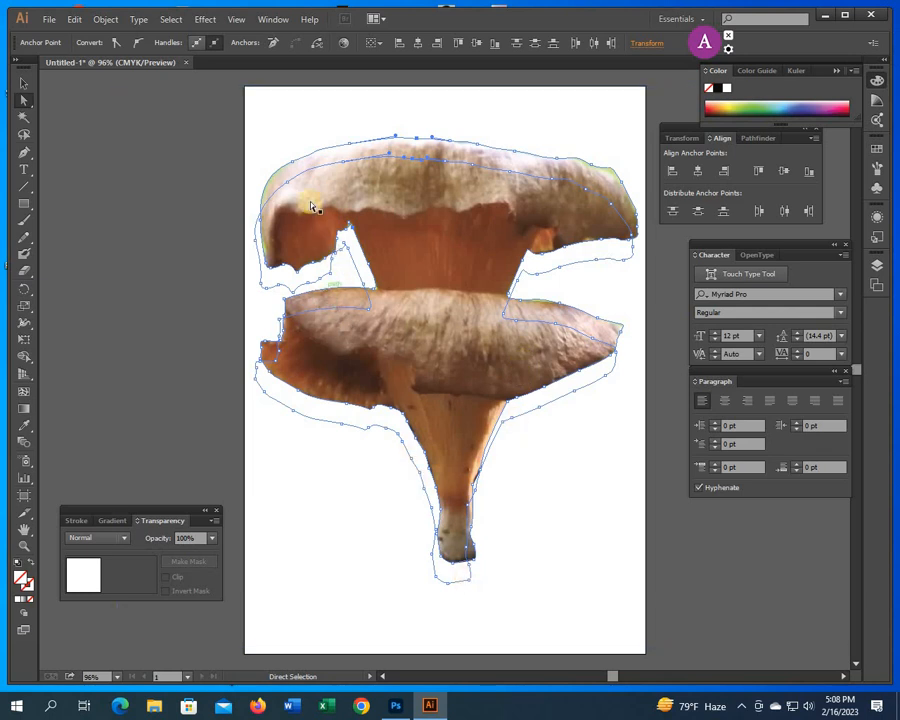
{"action": "left_click_drag", "start_coordinate": [624, 188], "coordinate": [590, 170]}
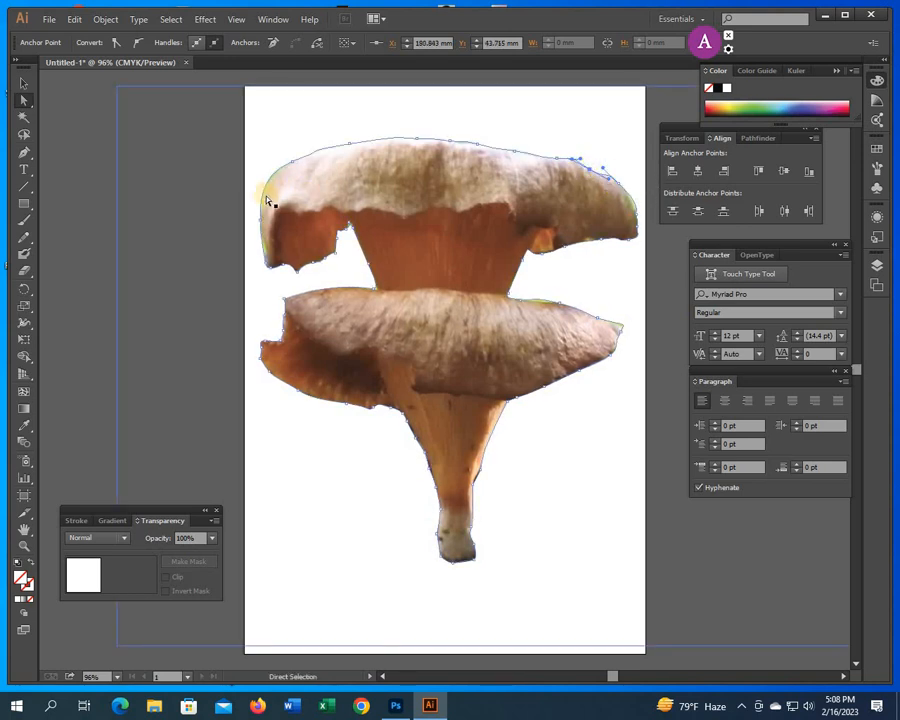
{"action": "left_click", "coordinate": [261, 196]}
{"action": "left_click", "coordinate": [269, 187]}
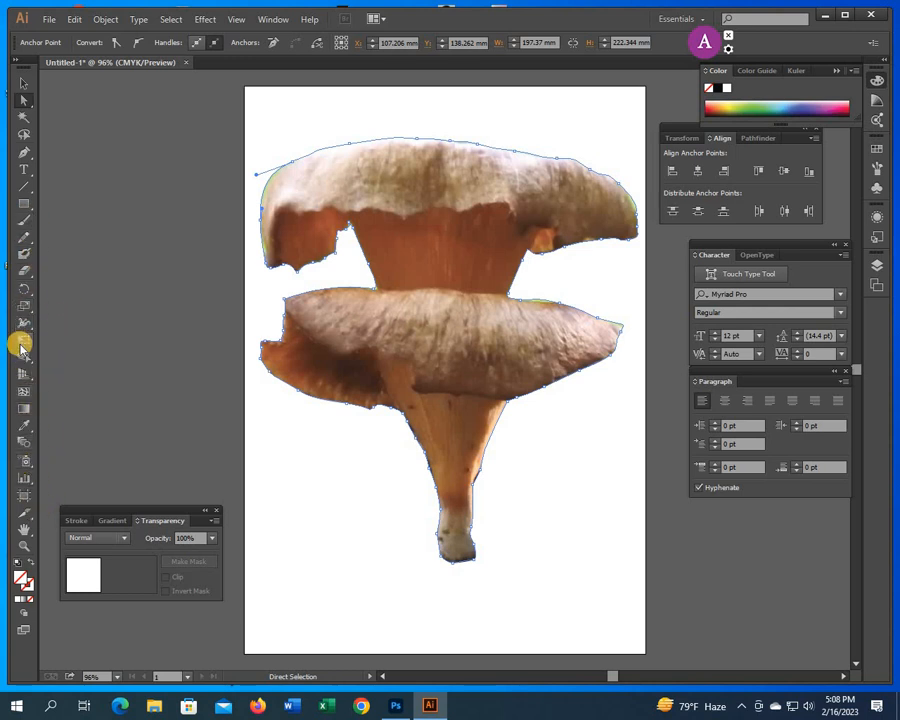
Add anchor points with the Pen tool on the upper cap's left edge and the lower cap's upper right edge.
{"action": "key", "text": "p"}
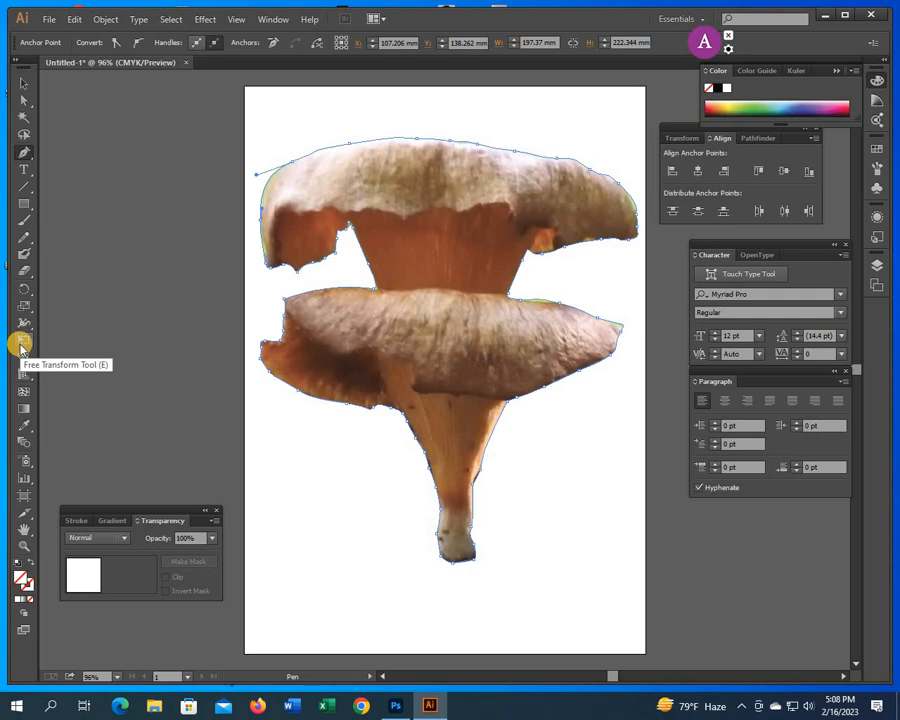
{"action": "left_click", "coordinate": [268, 184]}
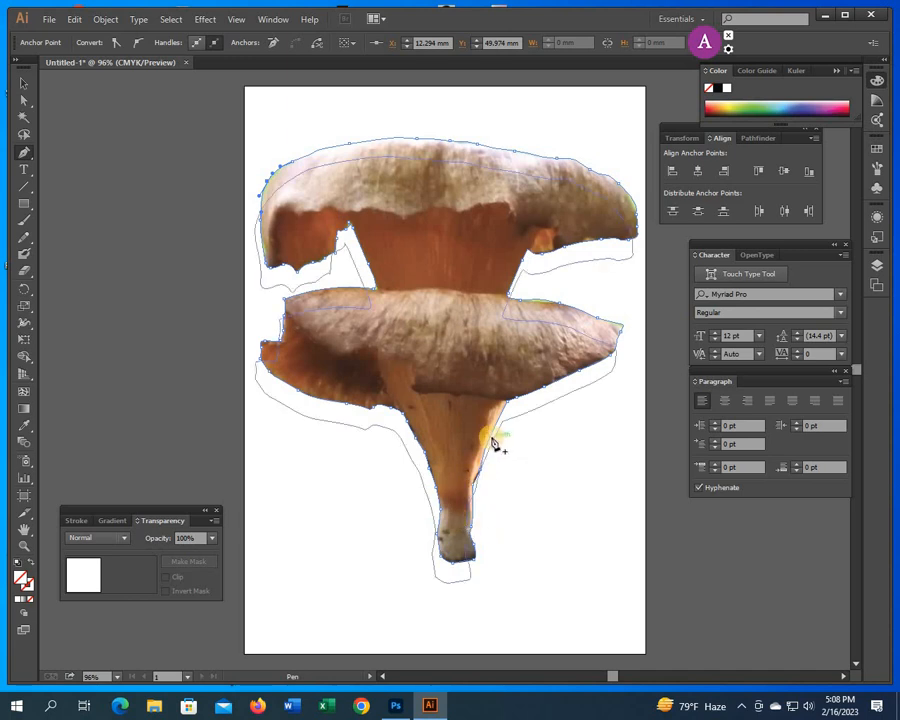
{"action": "left_click", "coordinate": [539, 299]}
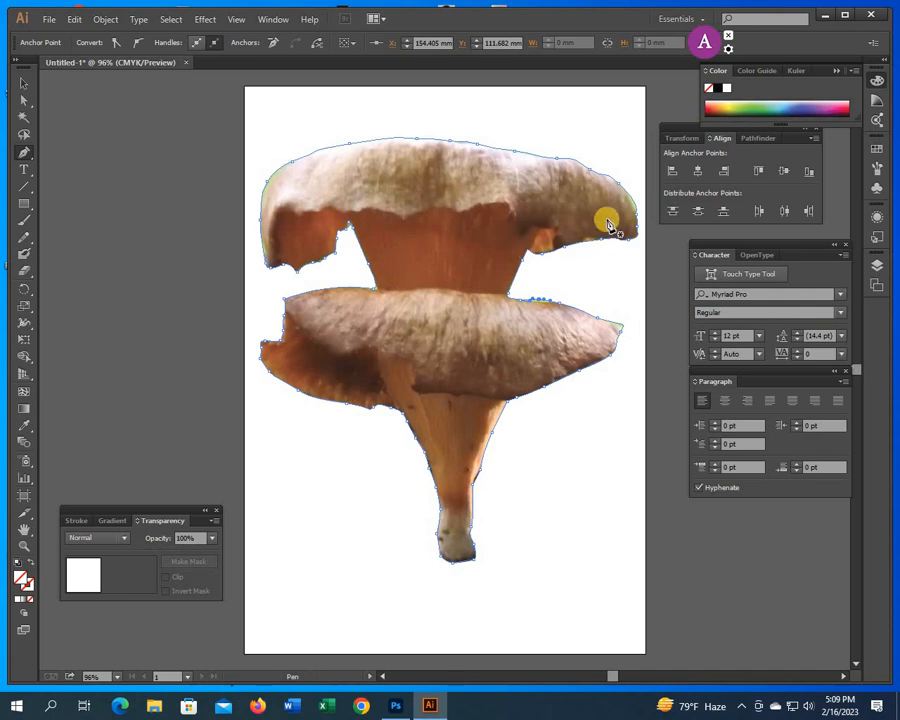
Nudge the clipping path's anchors inward at the upper cap's left edge, the lower cap's upper right edge, and both right tips.
{"action": "left_click", "coordinate": [24, 101]}
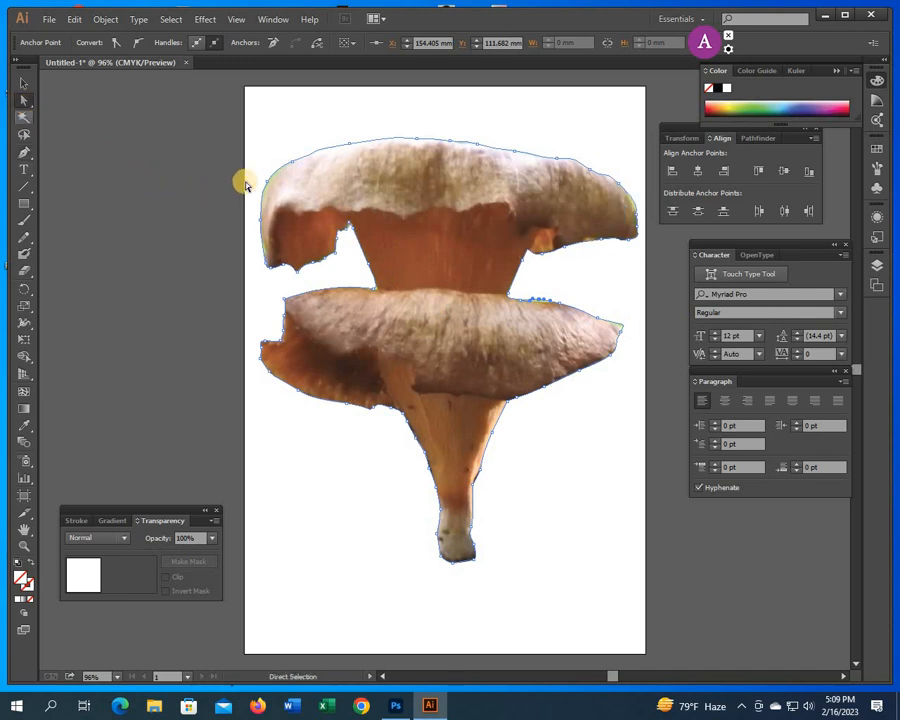
{"action": "left_click_drag", "start_coordinate": [270, 189], "coordinate": [271, 185]}
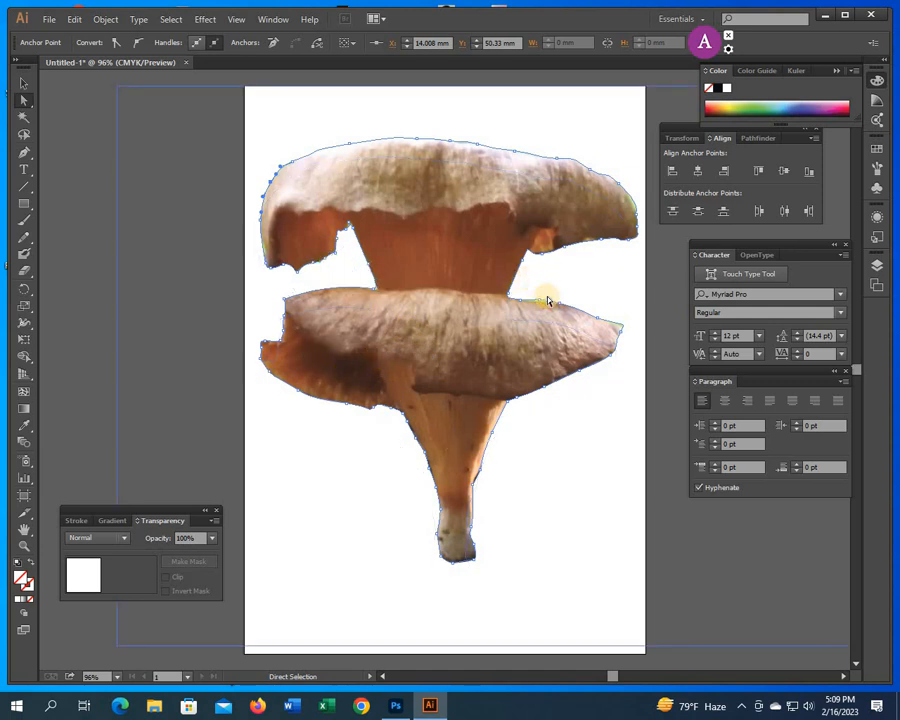
{"action": "left_click_drag", "start_coordinate": [538, 303], "coordinate": [613, 335]}
{"action": "left_click", "coordinate": [625, 327]}
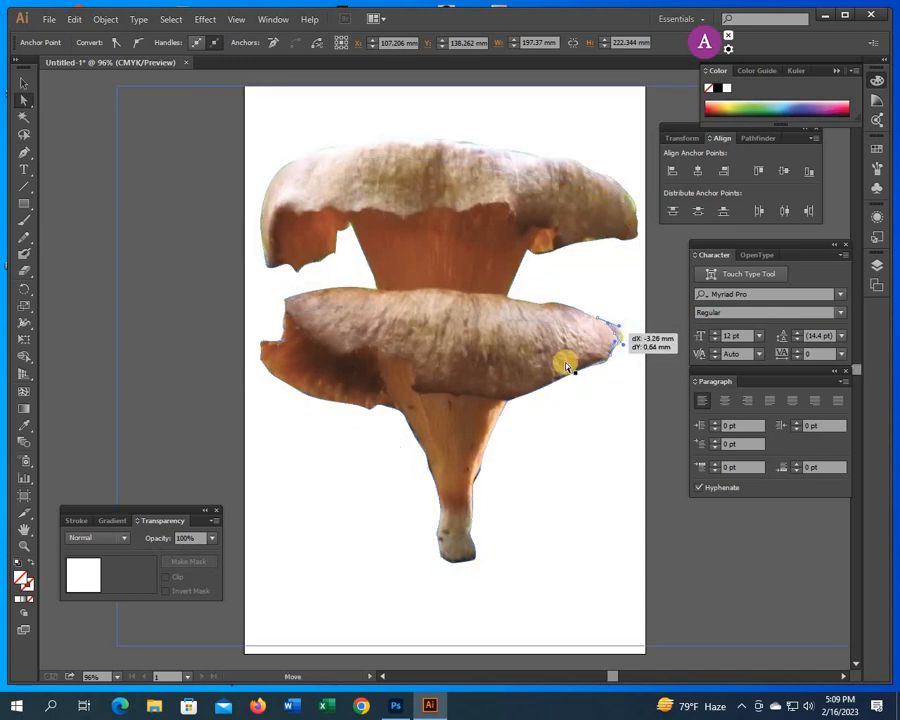
{"action": "left_click", "coordinate": [640, 208]}
{"action": "left_click", "coordinate": [640, 212]}
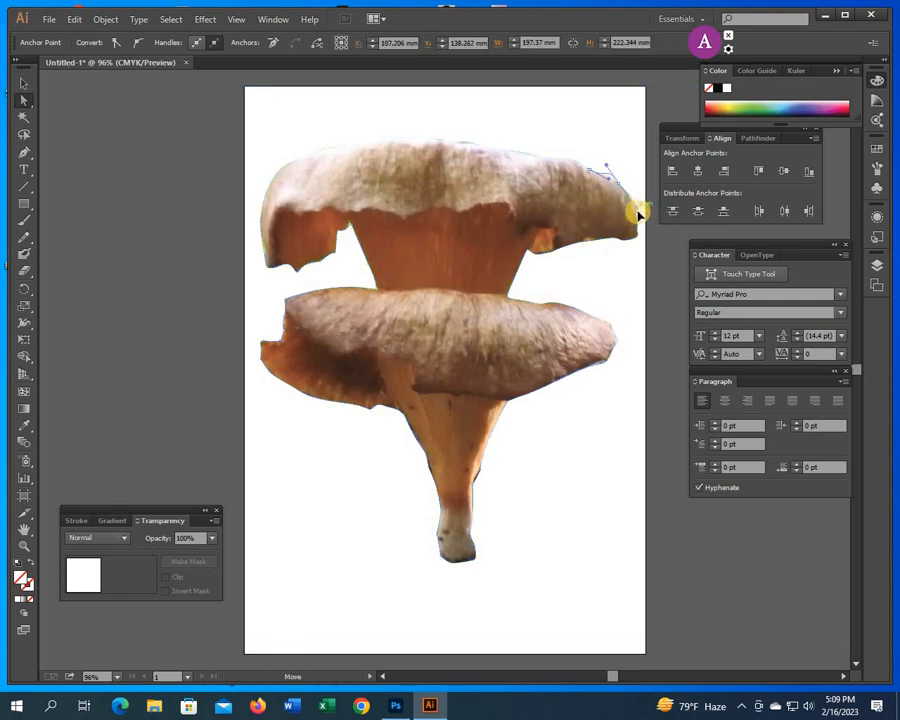
{"action": "mouse_move", "coordinate": [637, 213]}
{"action": "left_mouse_down"}
{"action": "mouse_move", "coordinate": [668, 232]}
{"action": "mouse_move", "coordinate": [633, 216]}
{"action": "left_mouse_up"}
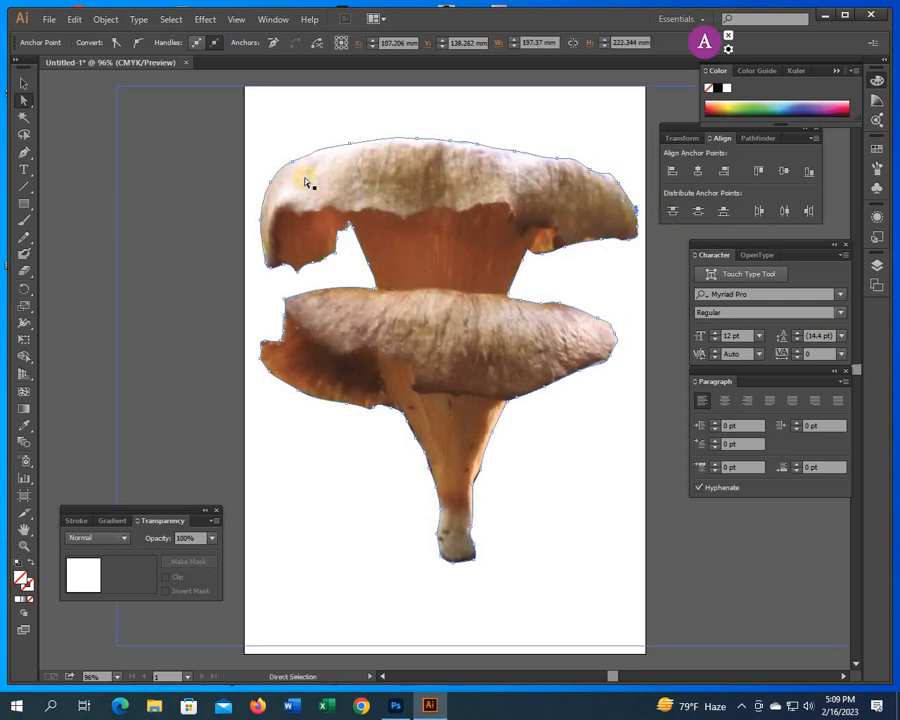
Select the whole clipped mushroom and scale it down to about 111 mm wide and 142 mm high.
{"action": "left_click", "coordinate": [80, 100]}
{"action": "left_click", "coordinate": [24, 83]}
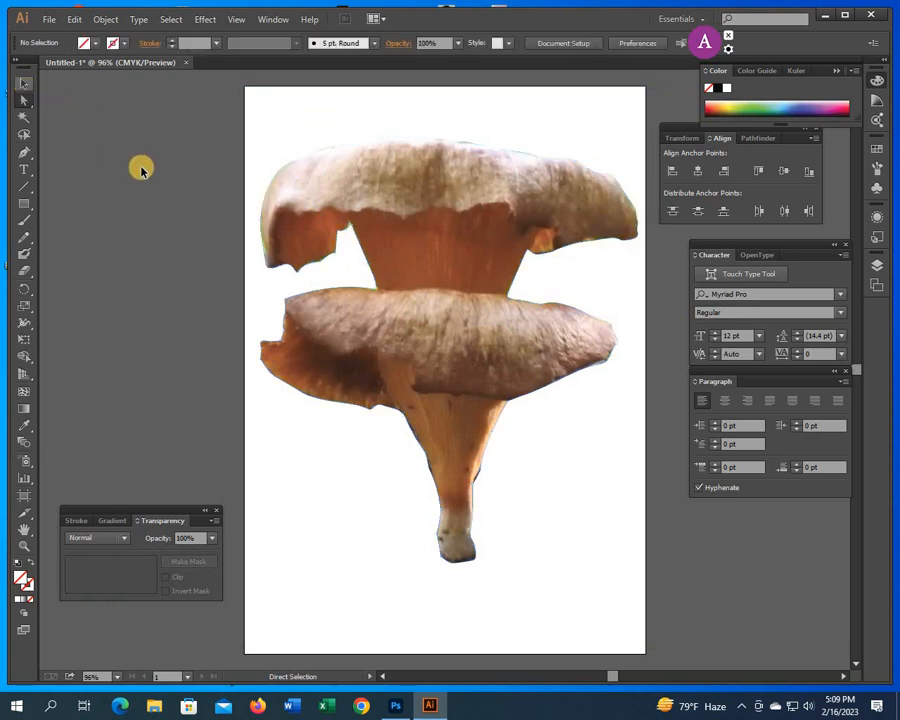
{"action": "left_click", "coordinate": [339, 214]}
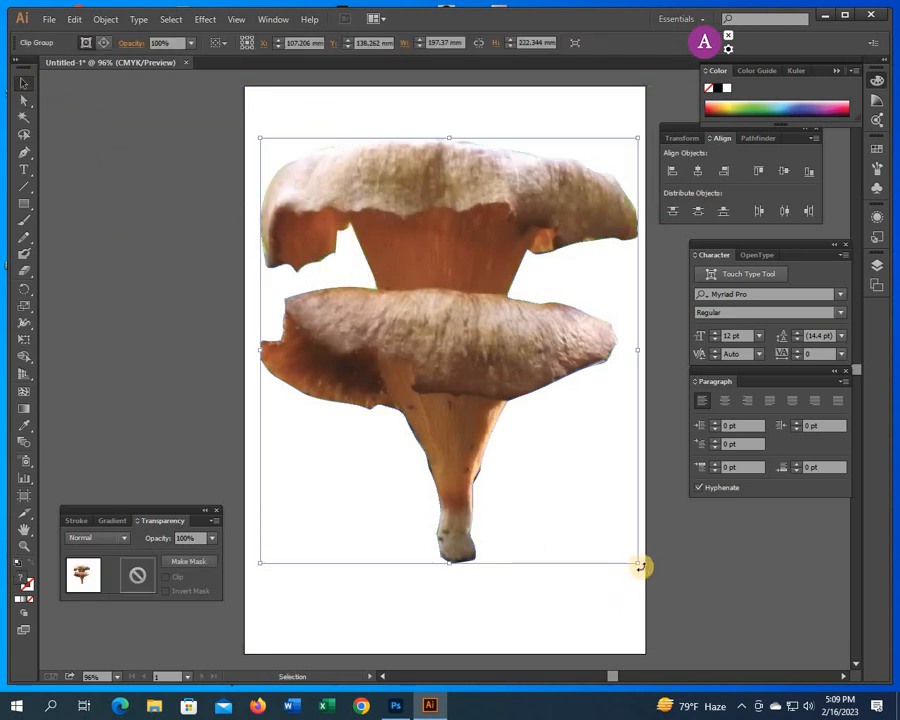
{"action": "left_click_drag", "start_coordinate": [639, 565], "coordinate": [426, 352]}
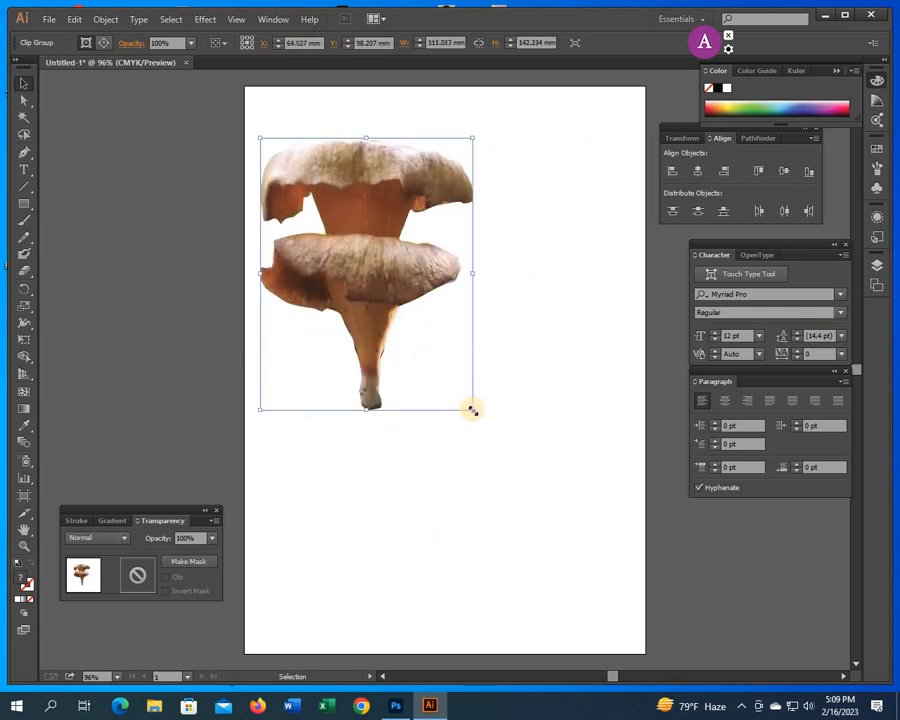
Move the clipped mushroom to the middle of the page and resize it to about 122 mm wide and 121 mm high.
{"action": "left_click_drag", "start_coordinate": [488, 384], "coordinate": [451, 298]}
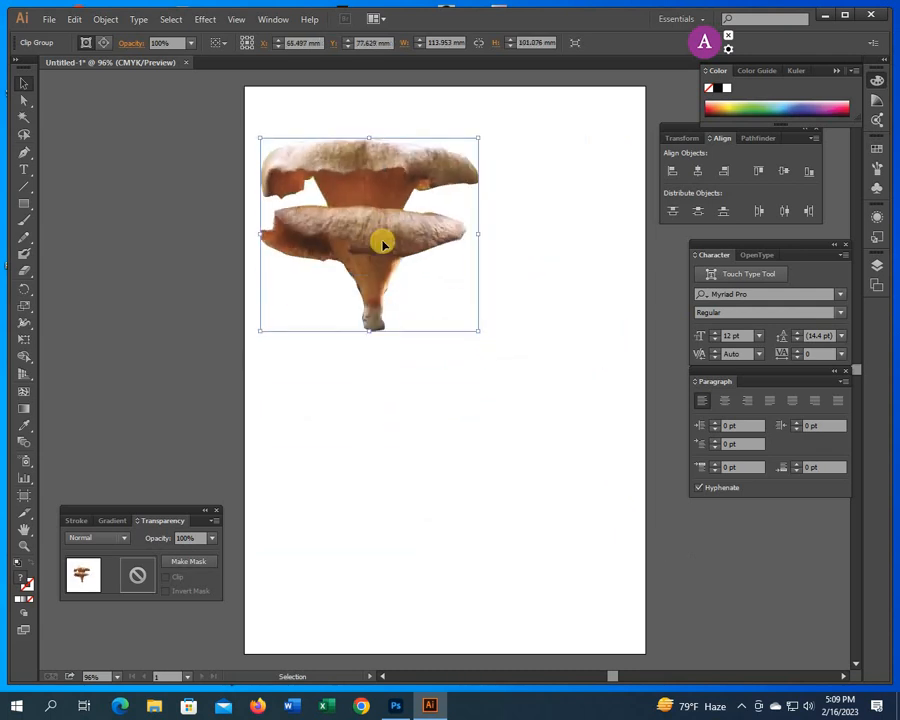
{"action": "left_click_drag", "start_coordinate": [382, 244], "coordinate": [414, 395]}
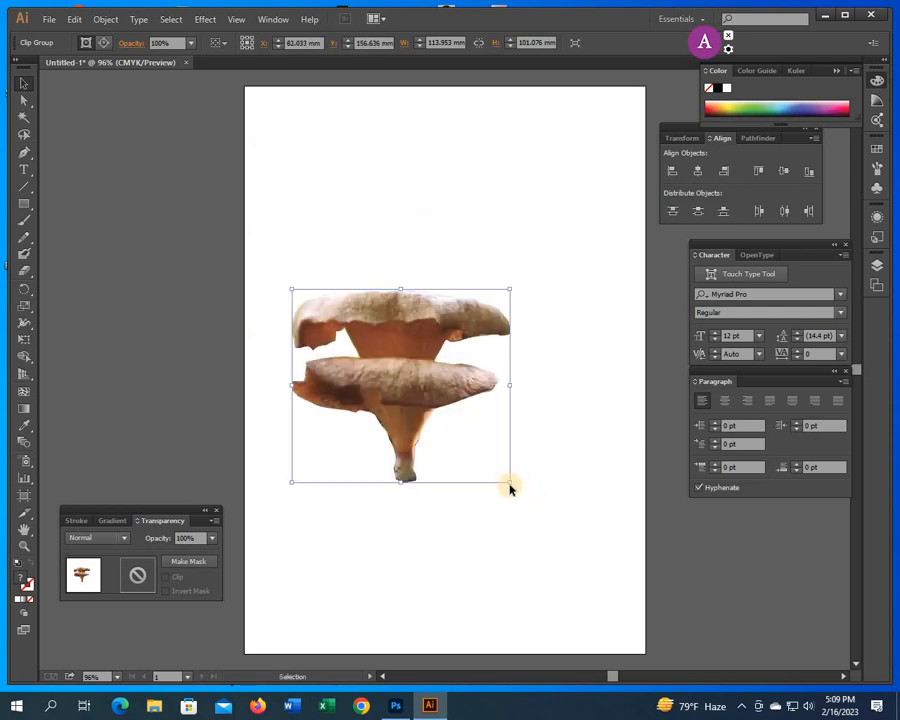
{"action": "left_click_drag", "start_coordinate": [510, 483], "coordinate": [526, 519]}
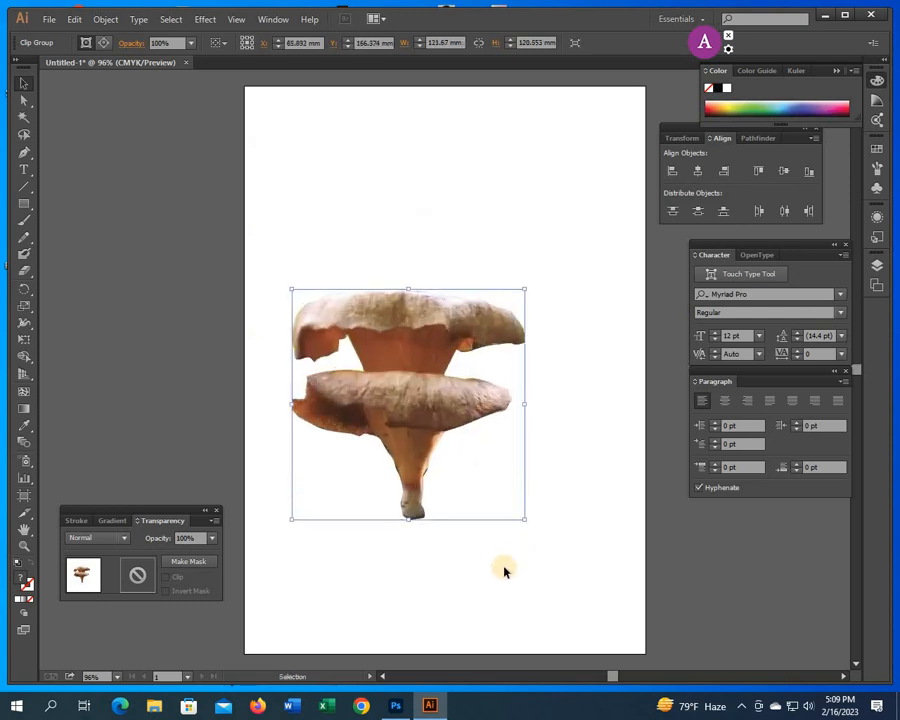
Switch to Photoshop, duplicate the Background layer of mushroom.tif and hide the original layer.
{"action": "left_click", "coordinate": [395, 706]}
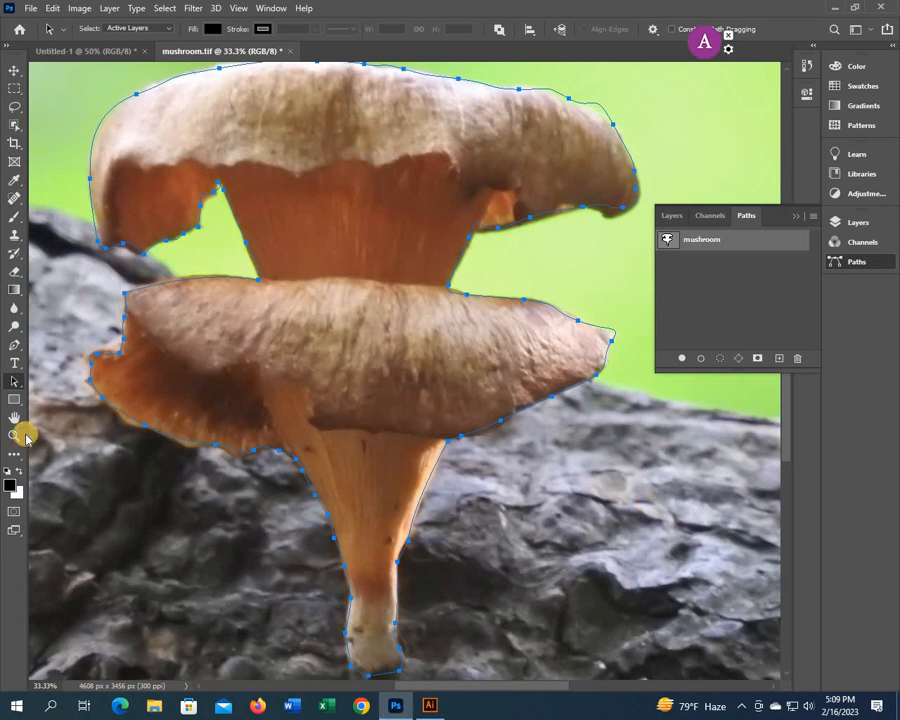
{"action": "left_click", "coordinate": [676, 216]}
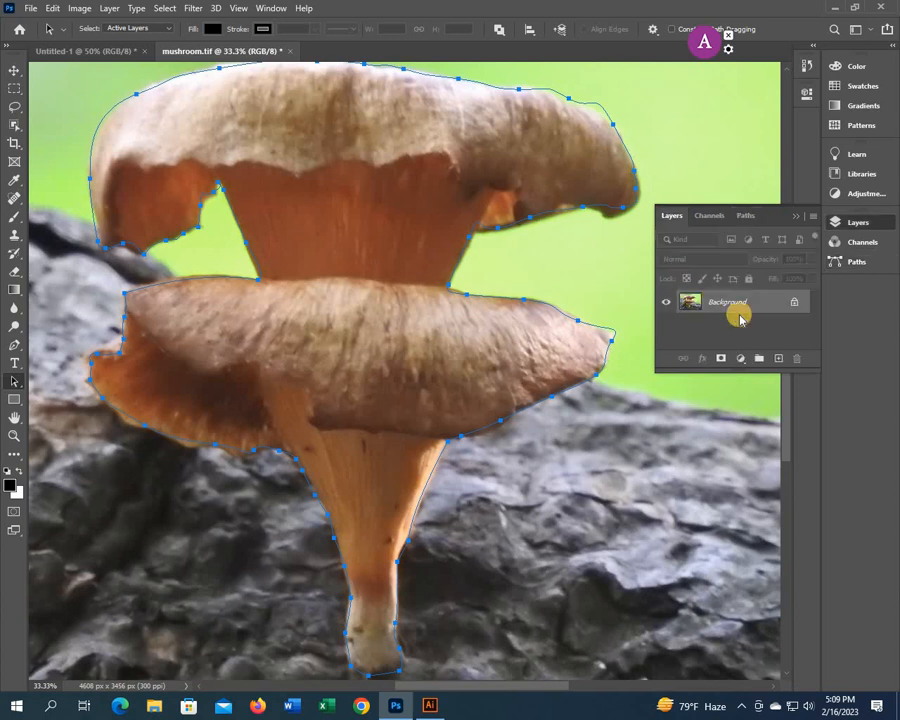
{"action": "left_click_drag", "start_coordinate": [756, 304], "coordinate": [778, 358]}
{"action": "left_click", "coordinate": [668, 327]}
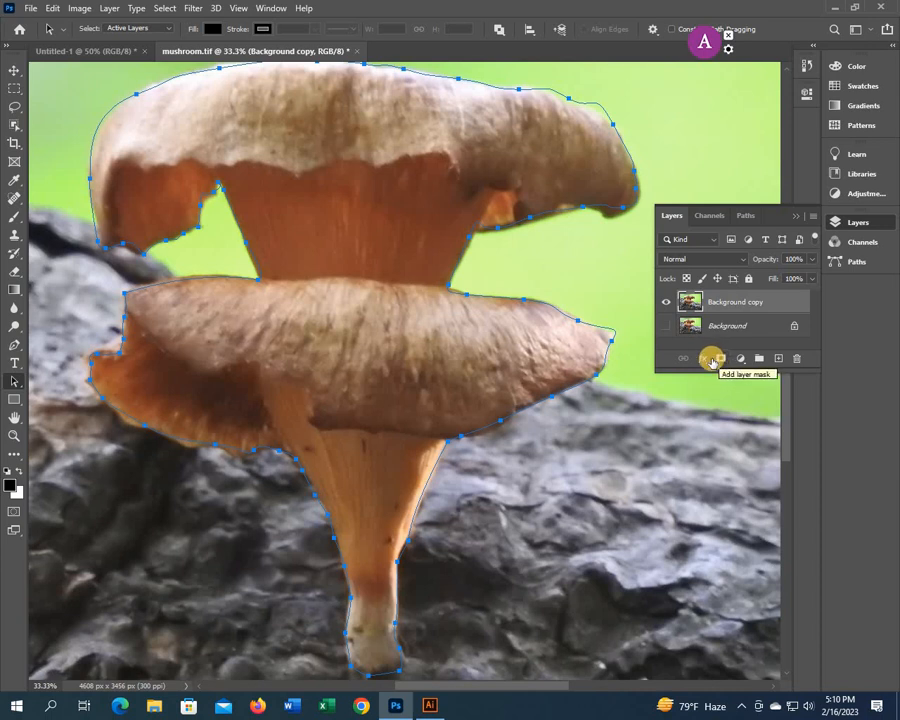
Try masking the Background copy layer directly with the mushroom path, and take the mask off again.
{"action": "left_click", "coordinate": [712, 359]}
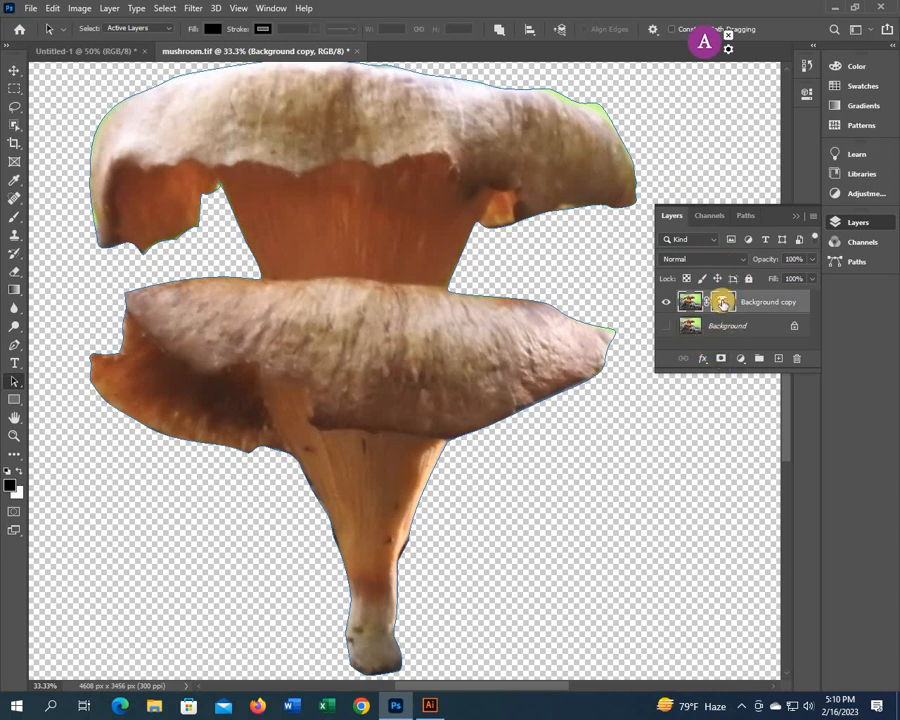
{"action": "left_click", "coordinate": [722, 303], "text": "shift"}
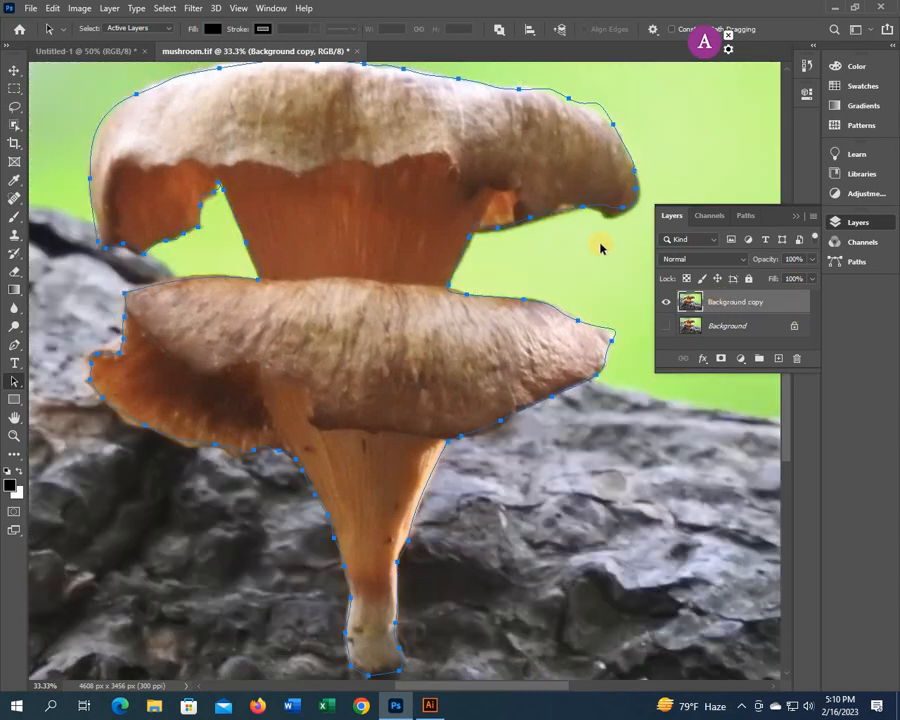
{"action": "left_click_drag", "start_coordinate": [561, 228], "coordinate": [559, 257]}
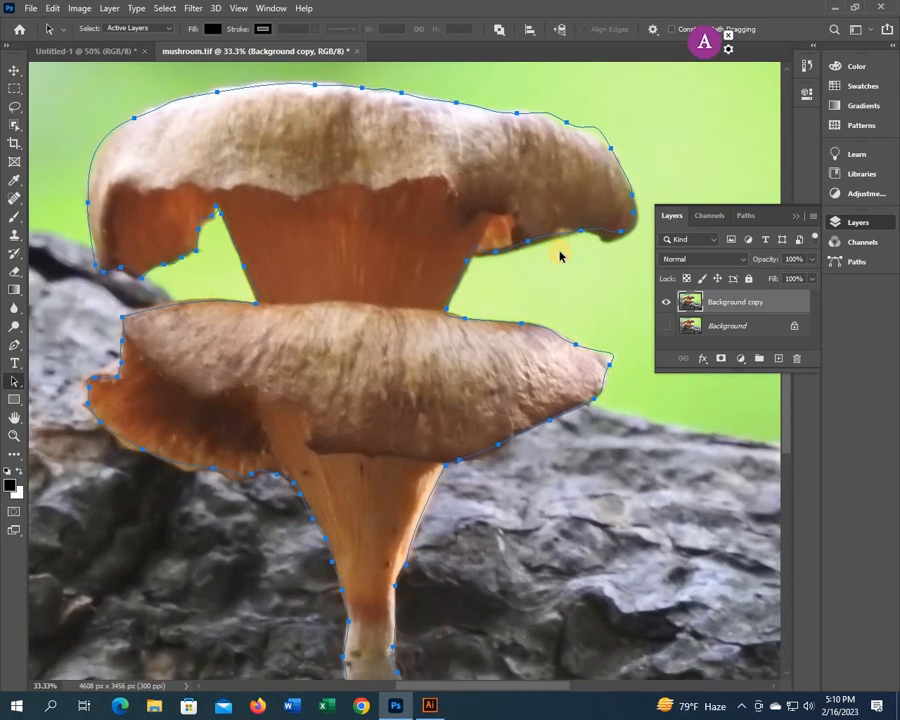
{"action": "key", "text": "ctrl+minus"}
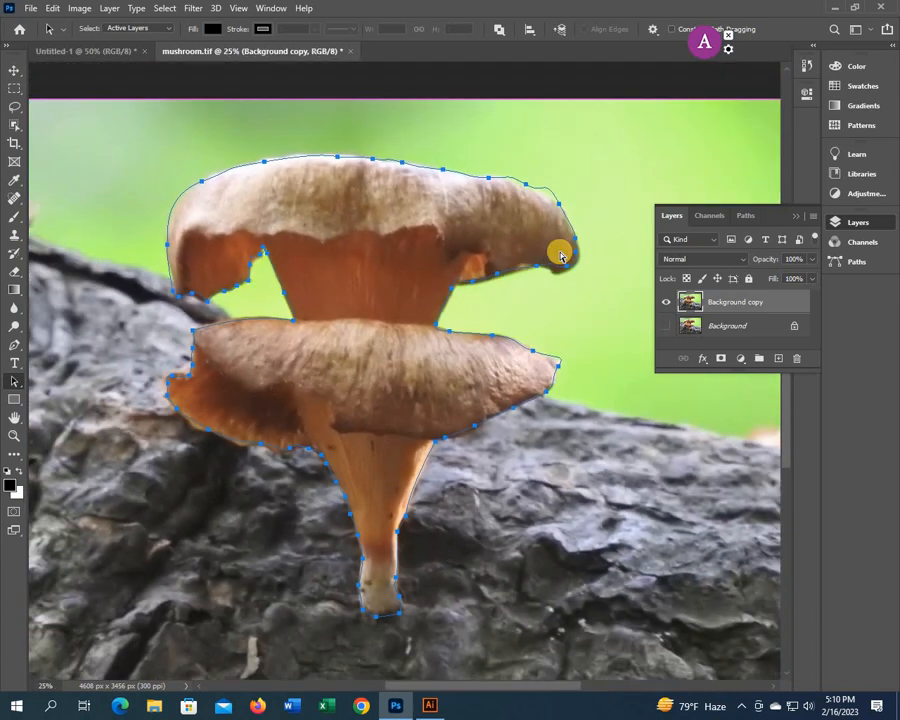
Try adding a layer mask followed by a vector mask from the mushroom path on the Background copy layer, and undo both.
{"action": "left_click", "coordinate": [744, 218]}
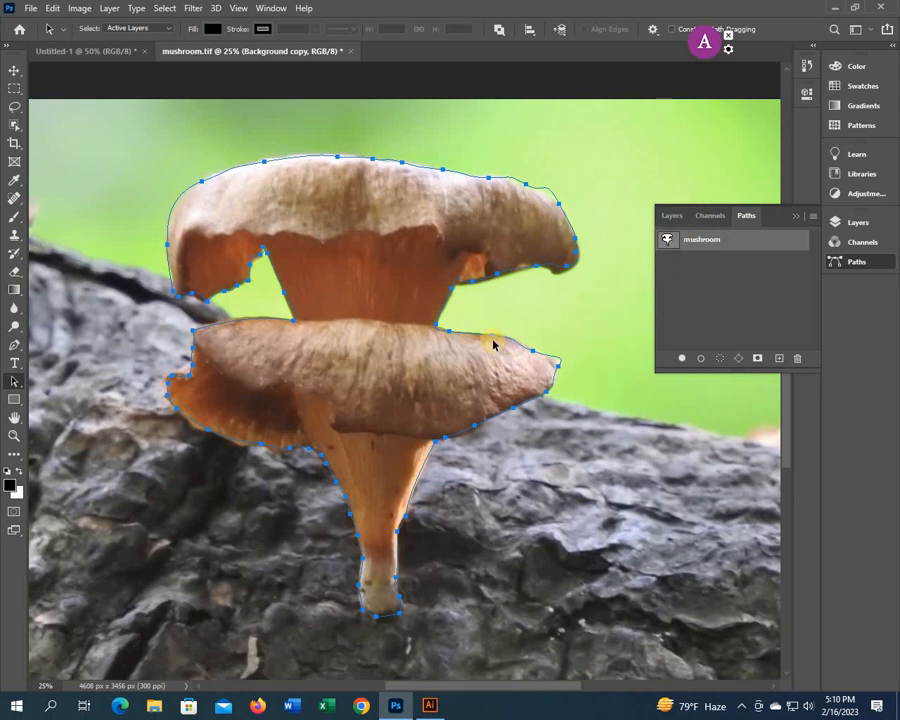
{"action": "left_click", "coordinate": [673, 216]}
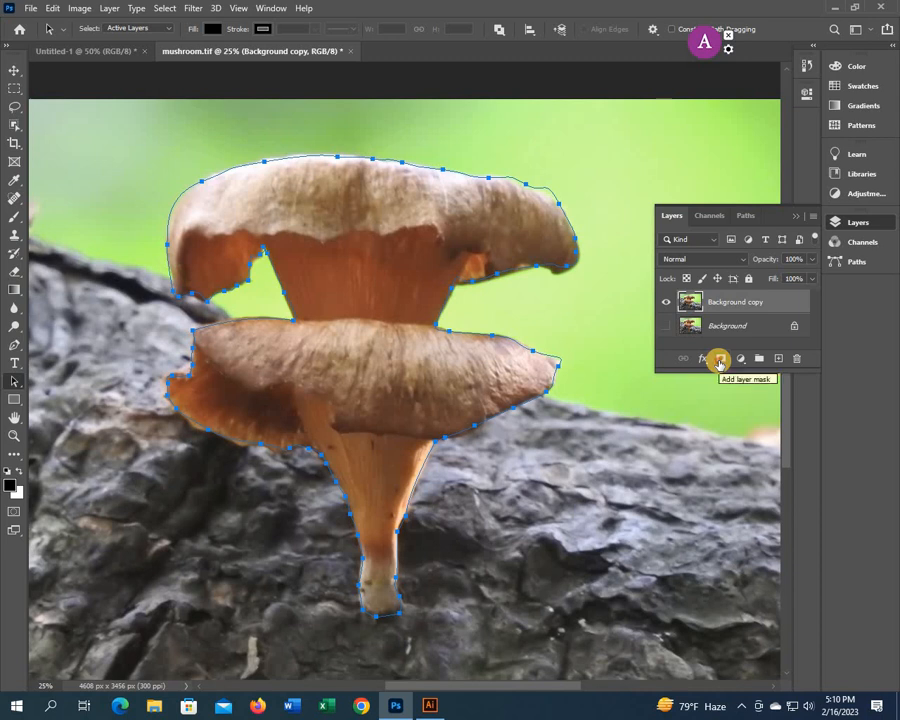
{"action": "left_click", "coordinate": [719, 360]}
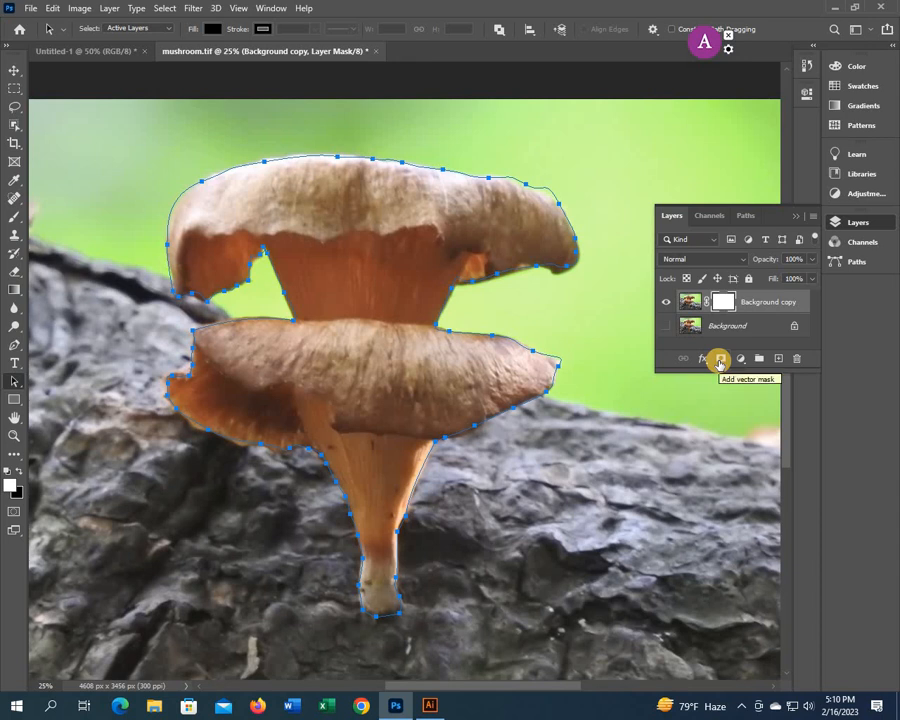
{"action": "left_click", "coordinate": [720, 362]}
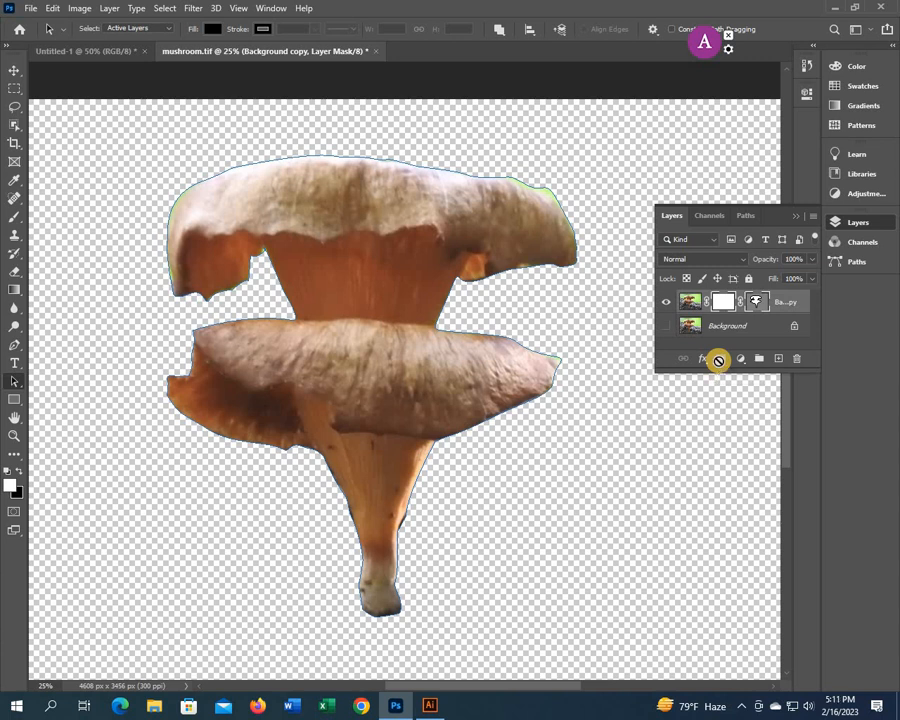
{"action": "key", "text": "ctrl+z"}
{"action": "key", "text": "ctrl+z"}
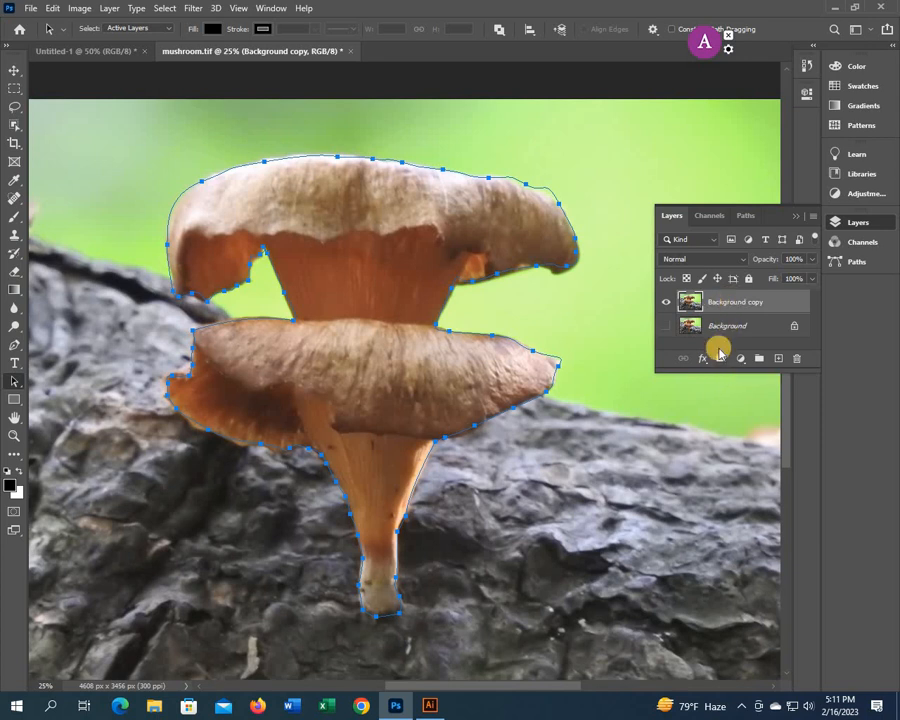
Add a vector mask from the mushroom path to the Background copy layer and select the whole mask path.
{"action": "left_click", "coordinate": [720, 360]}
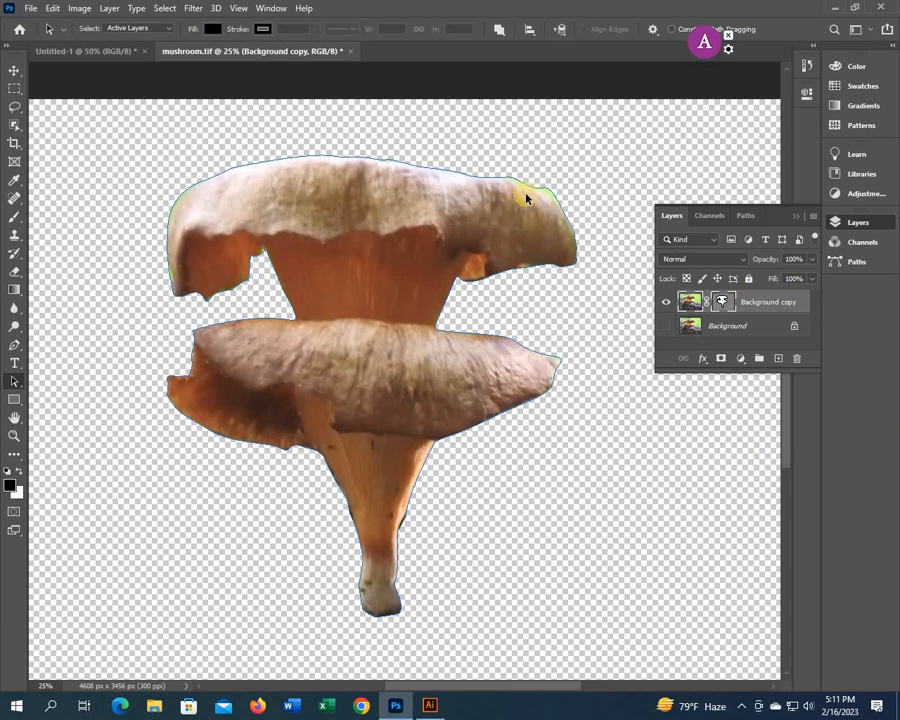
{"action": "left_click", "coordinate": [304, 304]}
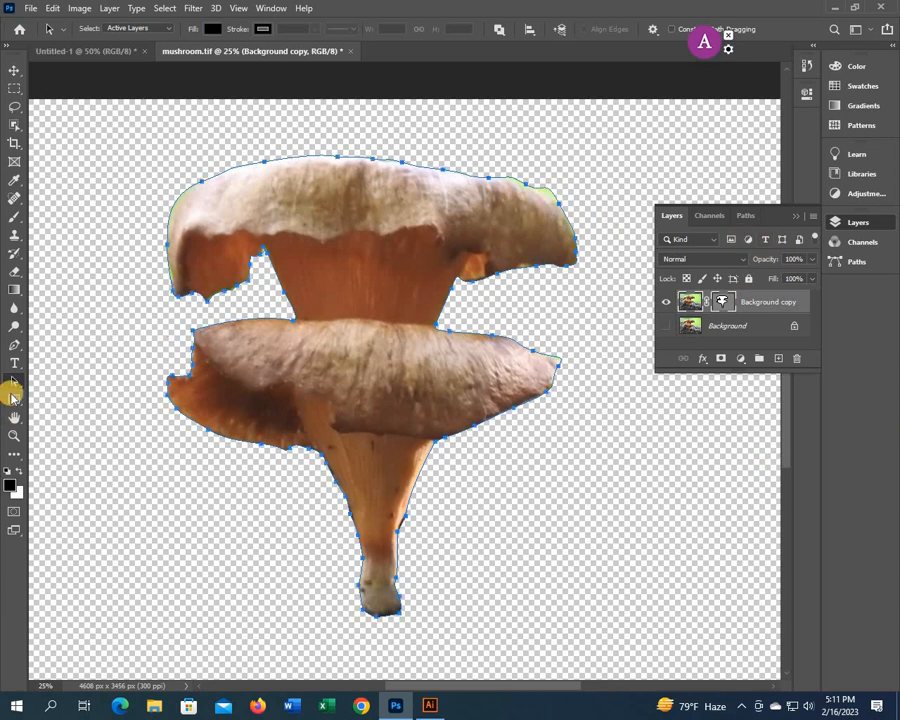
Tighten the mask path's curve at the upper cap's upper left edge by adjusting the anchor's direction handle with Direct Selection.
{"action": "left_click_drag", "start_coordinate": [13, 387], "coordinate": [71, 399]}
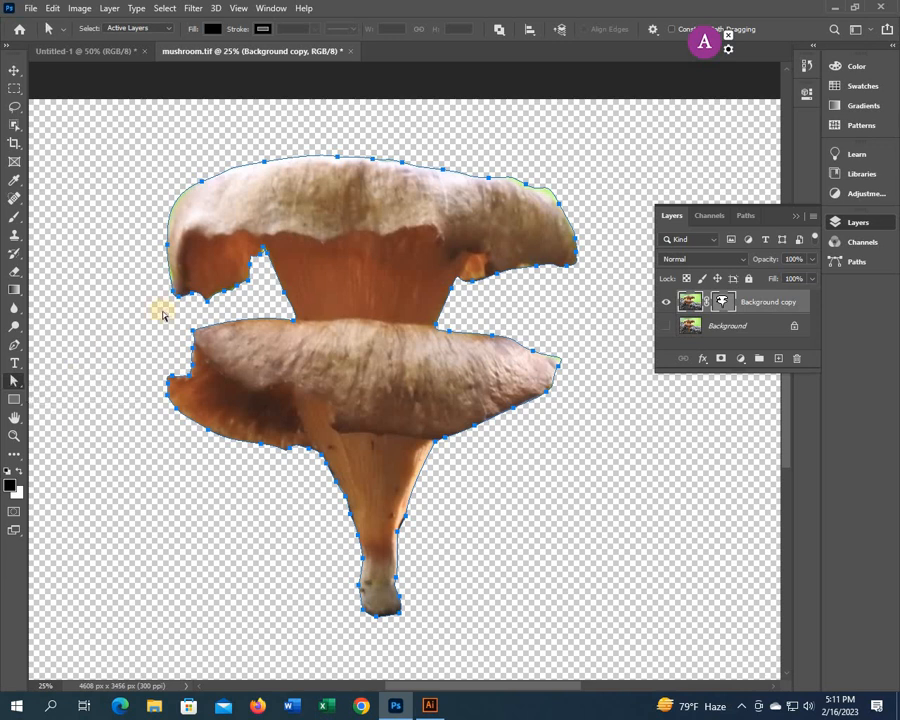
{"action": "left_click", "coordinate": [200, 182]}
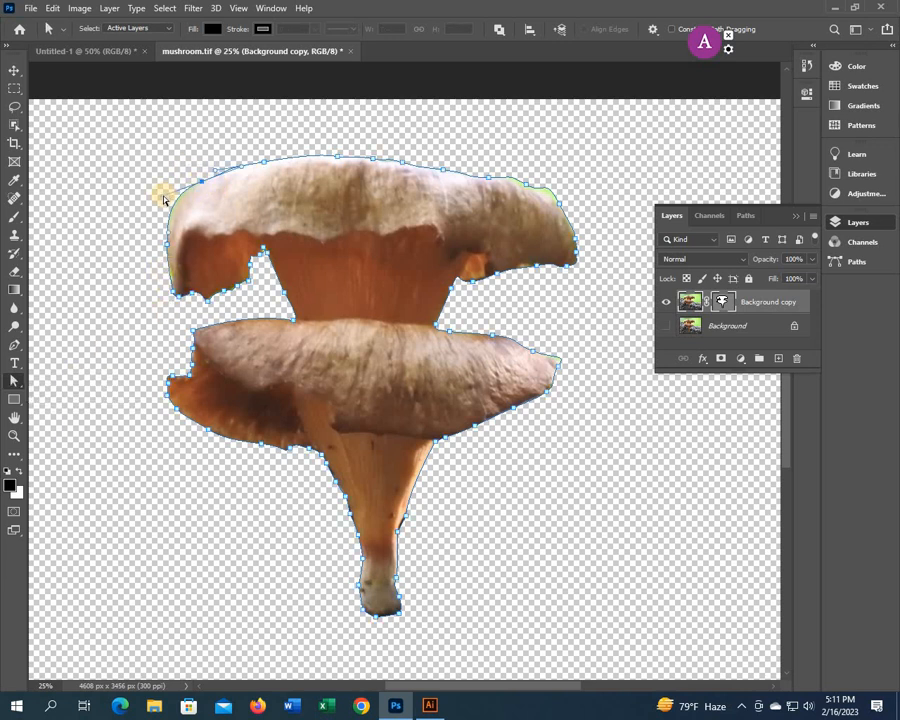
{"action": "left_click", "coordinate": [229, 201]}
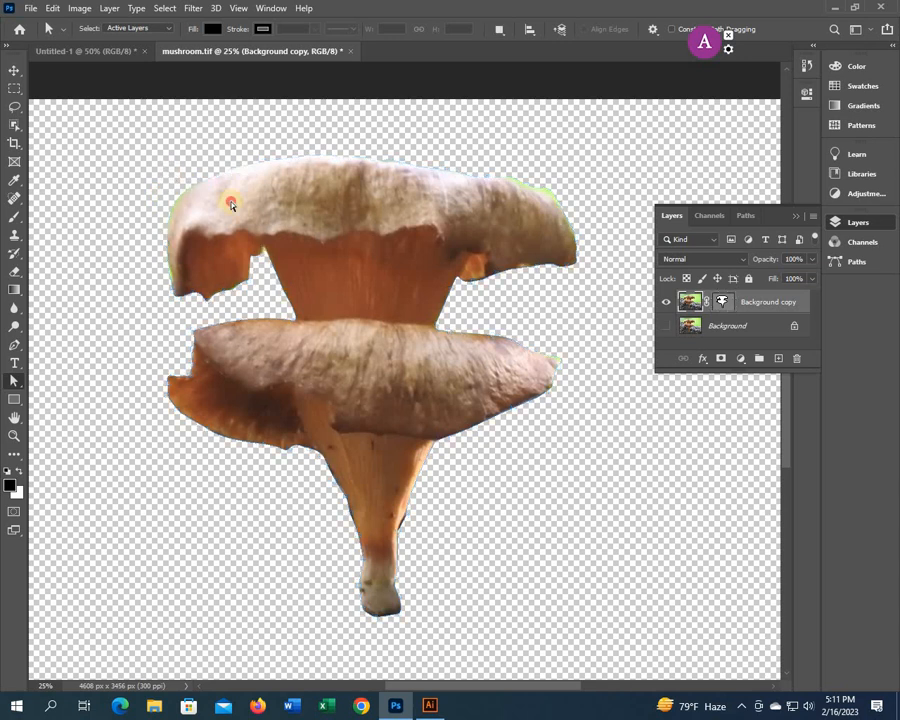
{"action": "left_click", "coordinate": [161, 199]}
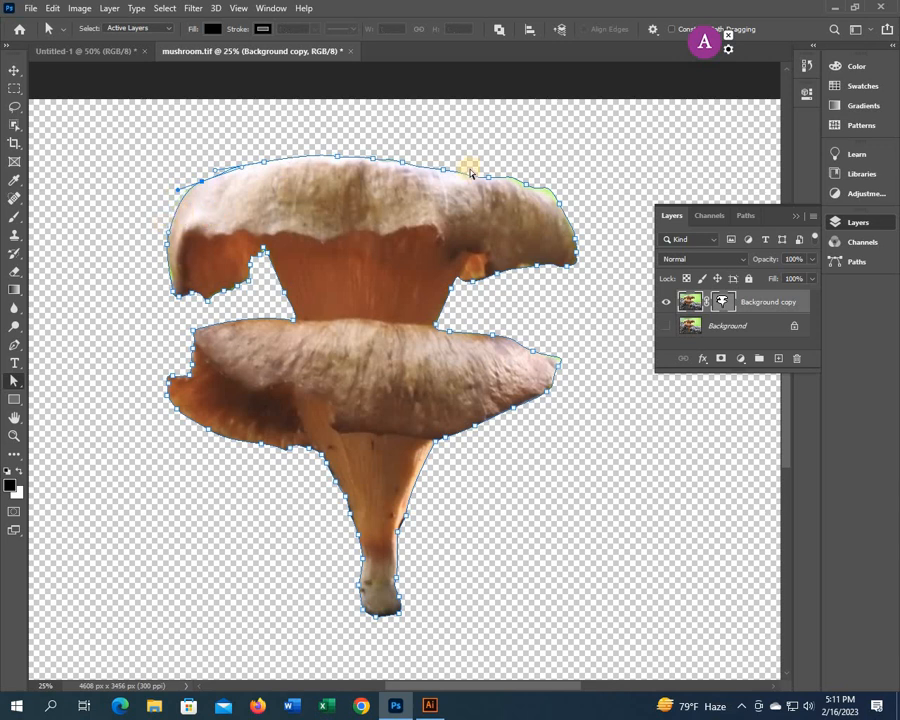
Move the mask path's anchors inward at the upper cap's upper right edge and the lower cap's right tip.
{"action": "left_click", "coordinate": [560, 205]}
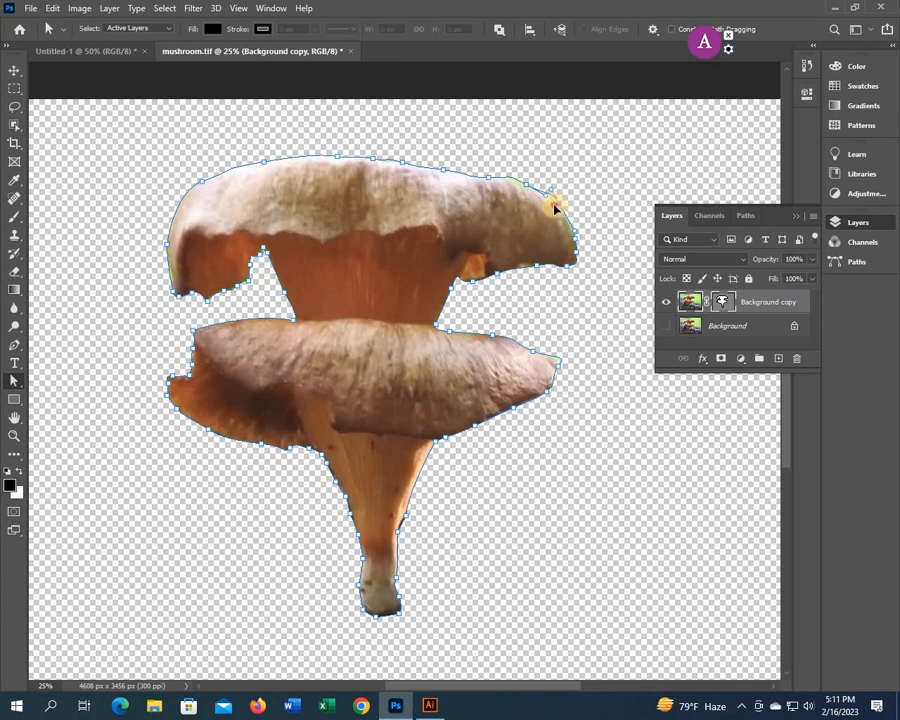
{"action": "left_click", "coordinate": [522, 186]}
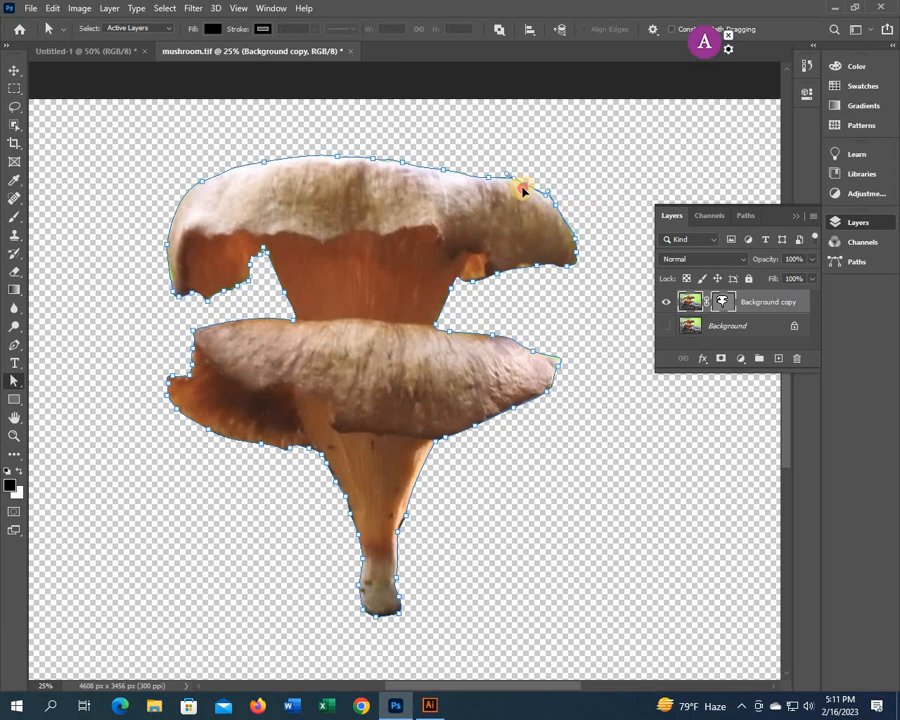
{"action": "left_click_drag", "start_coordinate": [521, 188], "coordinate": [525, 191]}
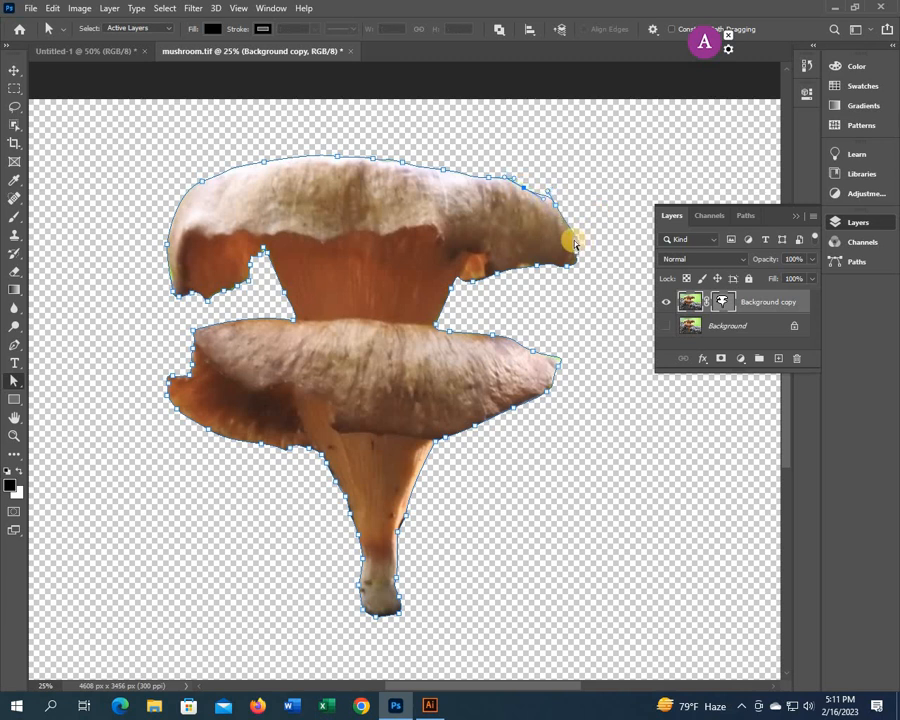
{"action": "left_click_drag", "start_coordinate": [560, 362], "coordinate": [565, 356]}
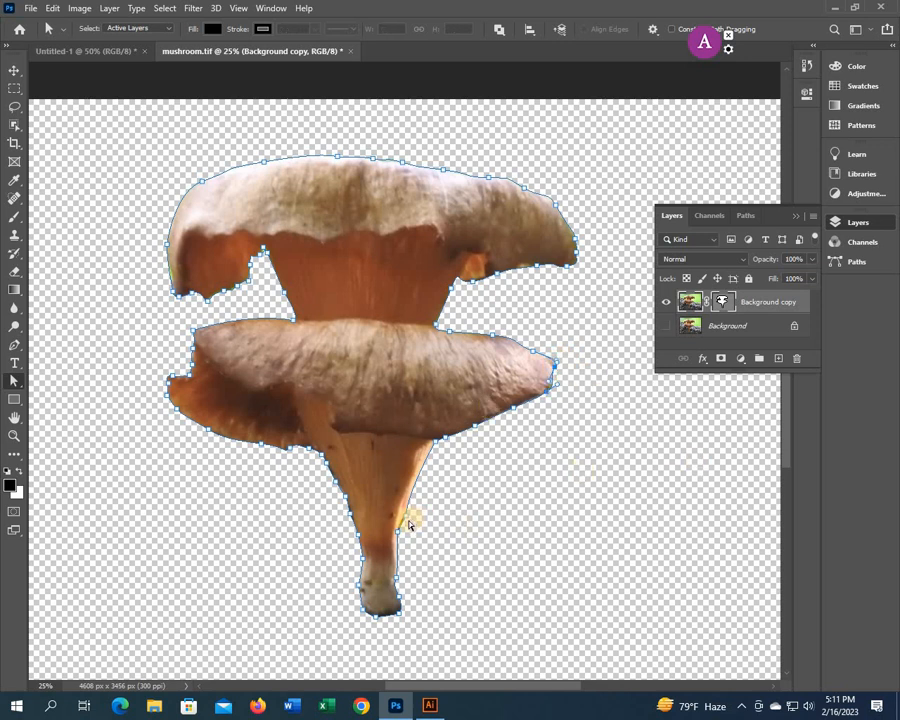
Move the mask path's anchors inward along the stem's sides and base, and deselect the layer with the Move tool.
{"action": "left_click", "coordinate": [353, 512]}
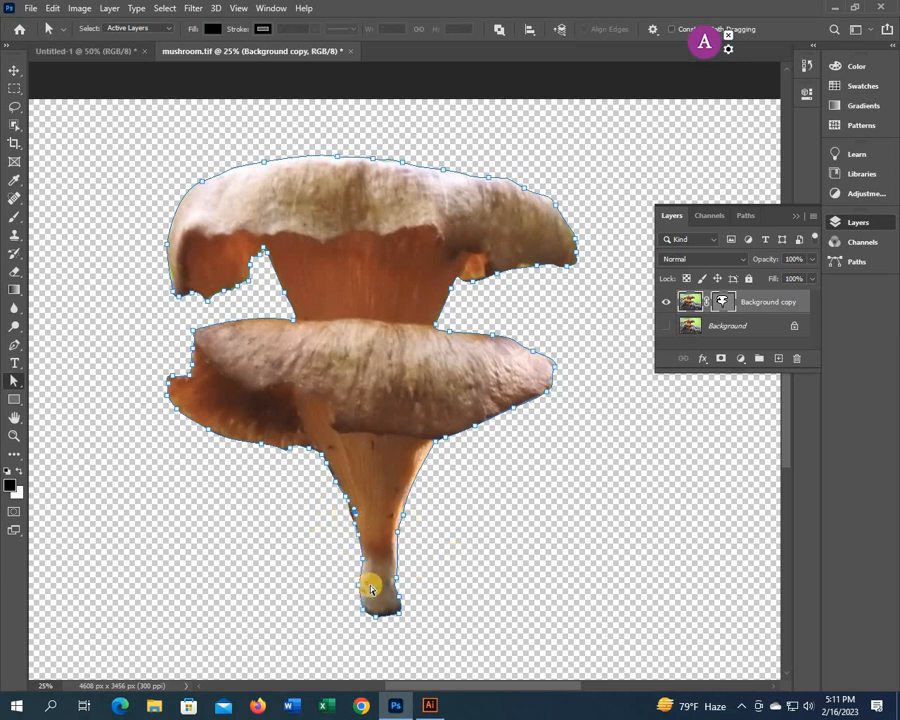
{"action": "left_click", "coordinate": [395, 613]}
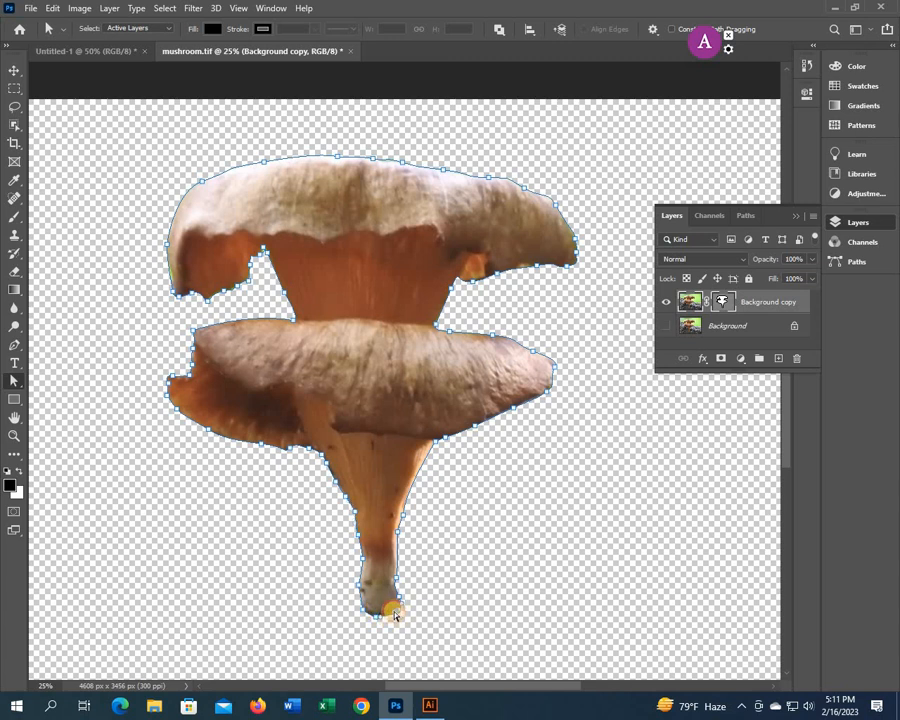
{"action": "left_click", "coordinate": [382, 607]}
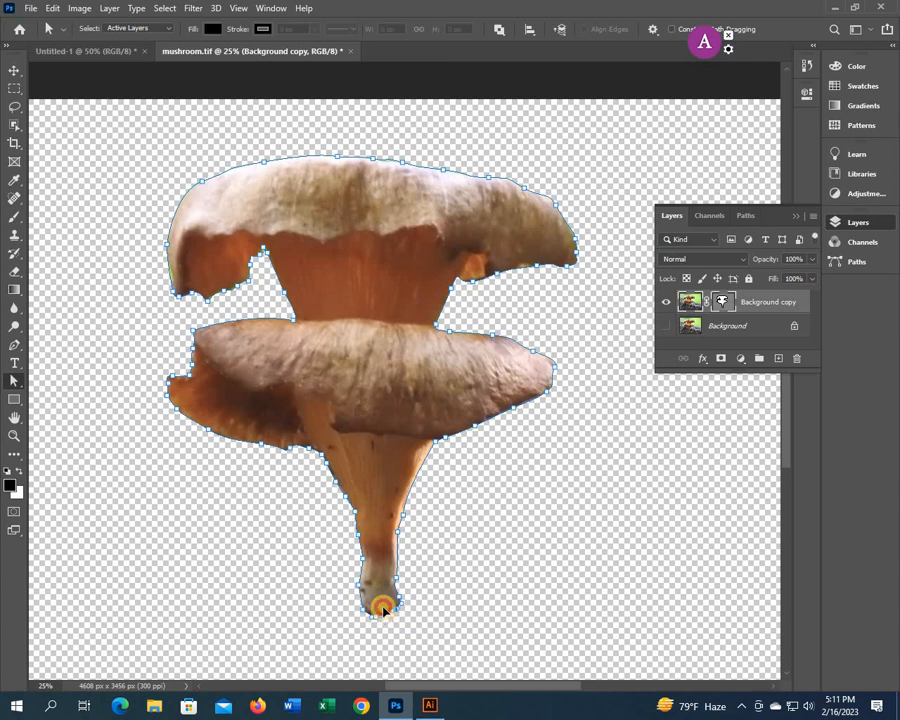
{"action": "left_click", "coordinate": [374, 610]}
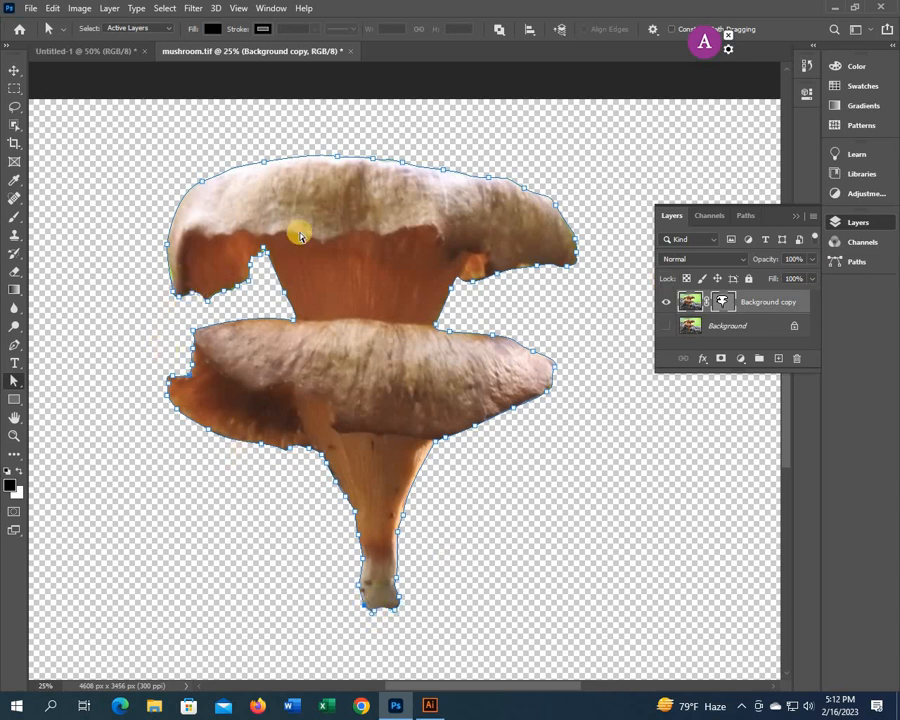
{"action": "left_click", "coordinate": [14, 70]}
{"action": "left_click", "coordinate": [92, 131]}
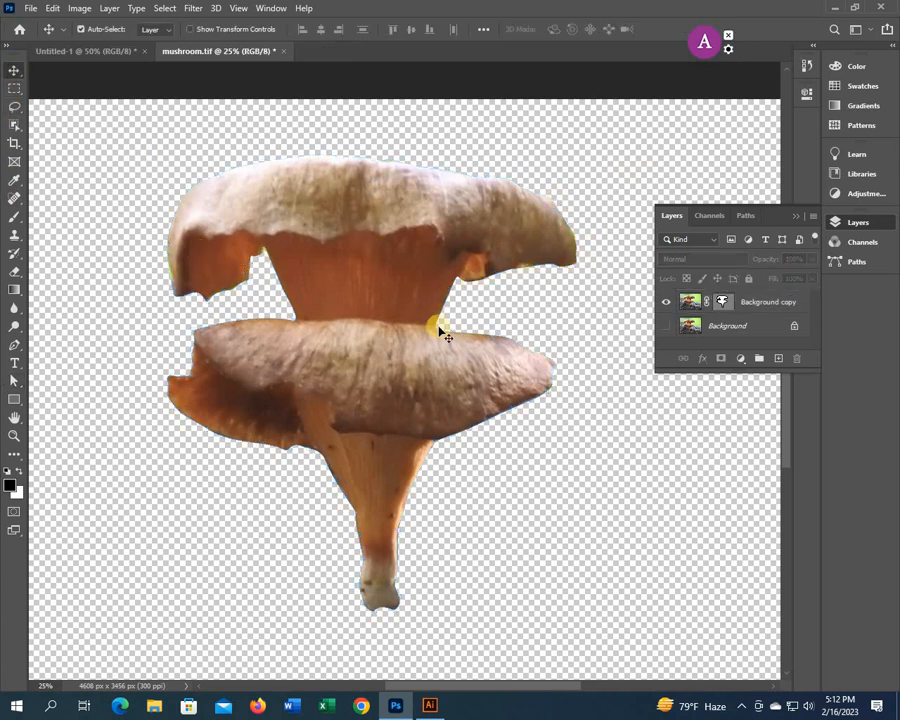